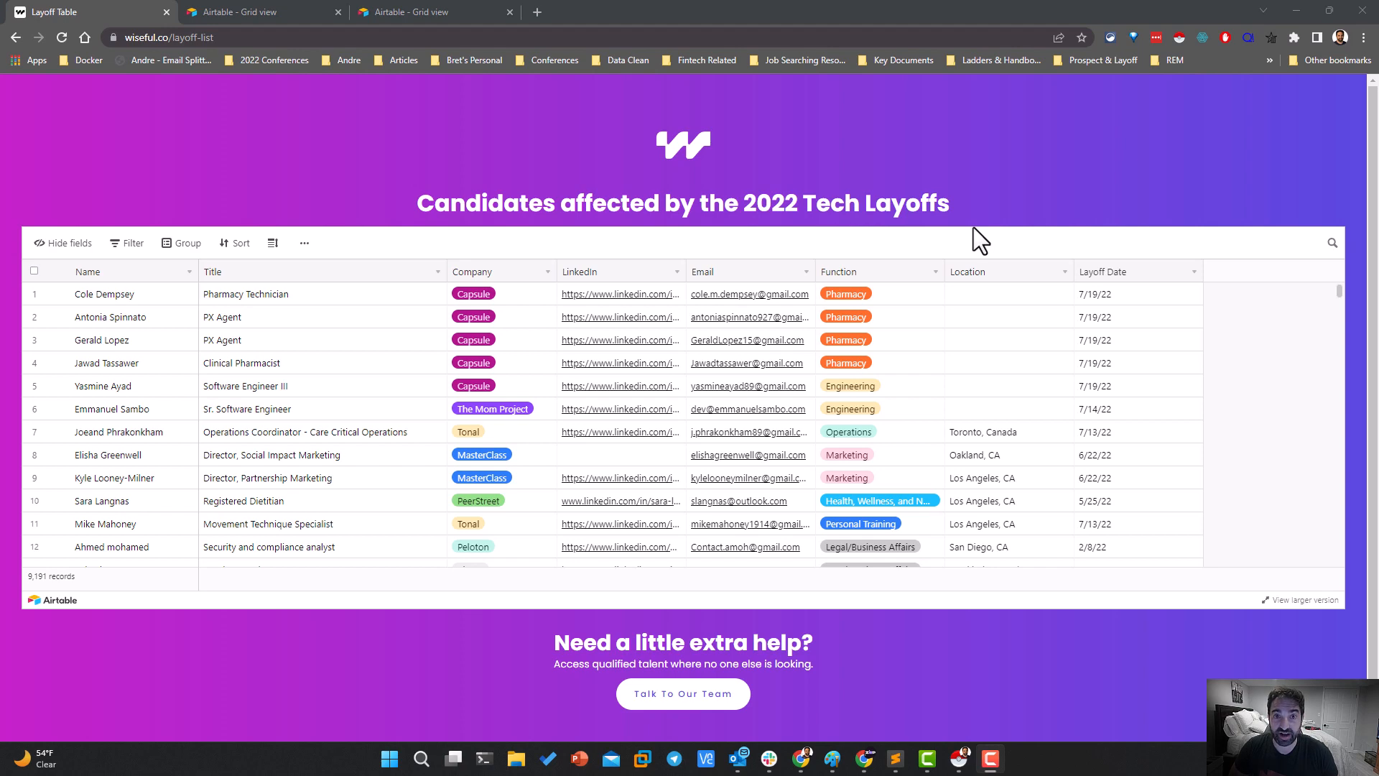
# Look through the embedded table of candidates affected by the 2022 tech layoffs
pyautogui.moveTo(972, 227); pyautogui.dragTo(507, 230)
pyautogui.click(507, 229)
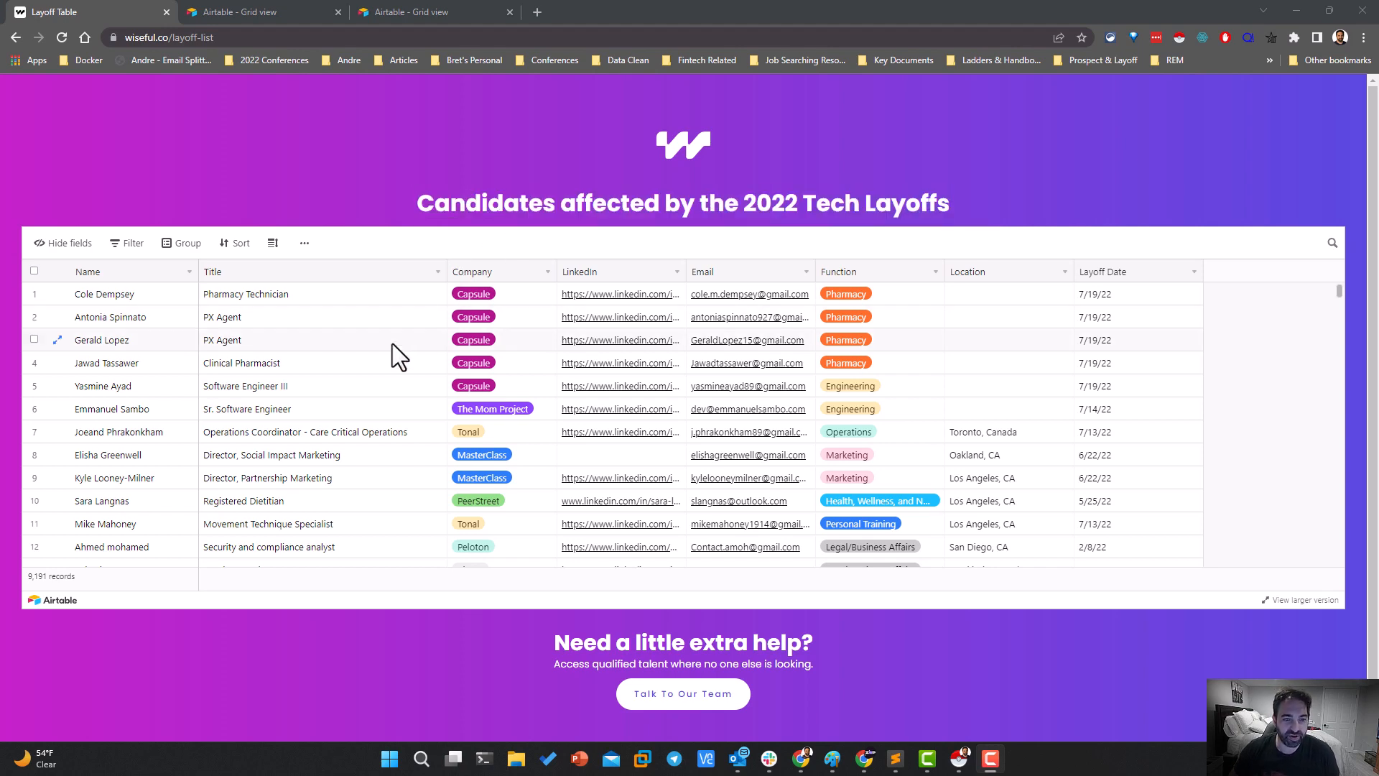
pyautogui.scroll(-14, 399, 344)
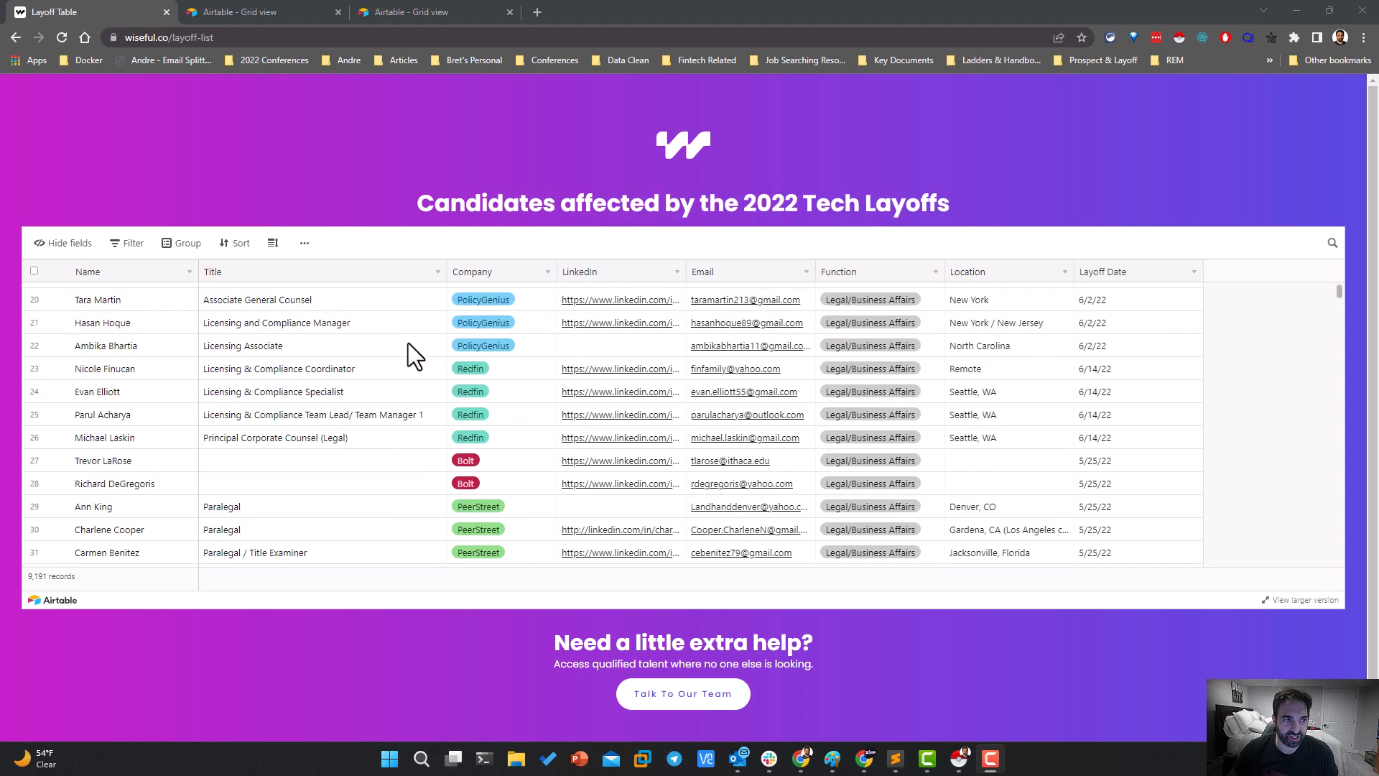
pyautogui.scroll(14, 408, 342)
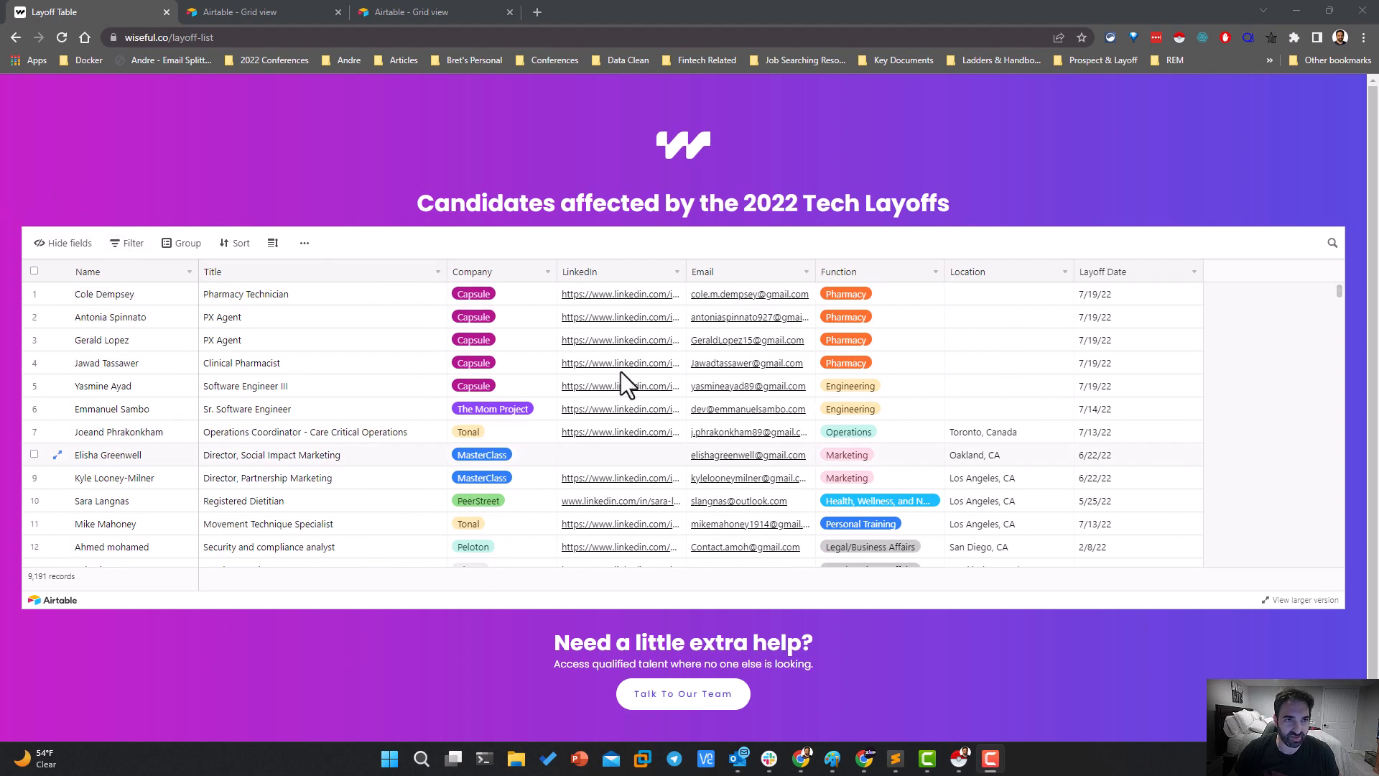
pyautogui.moveTo(167, 80); pyautogui.dragTo(811, 217)
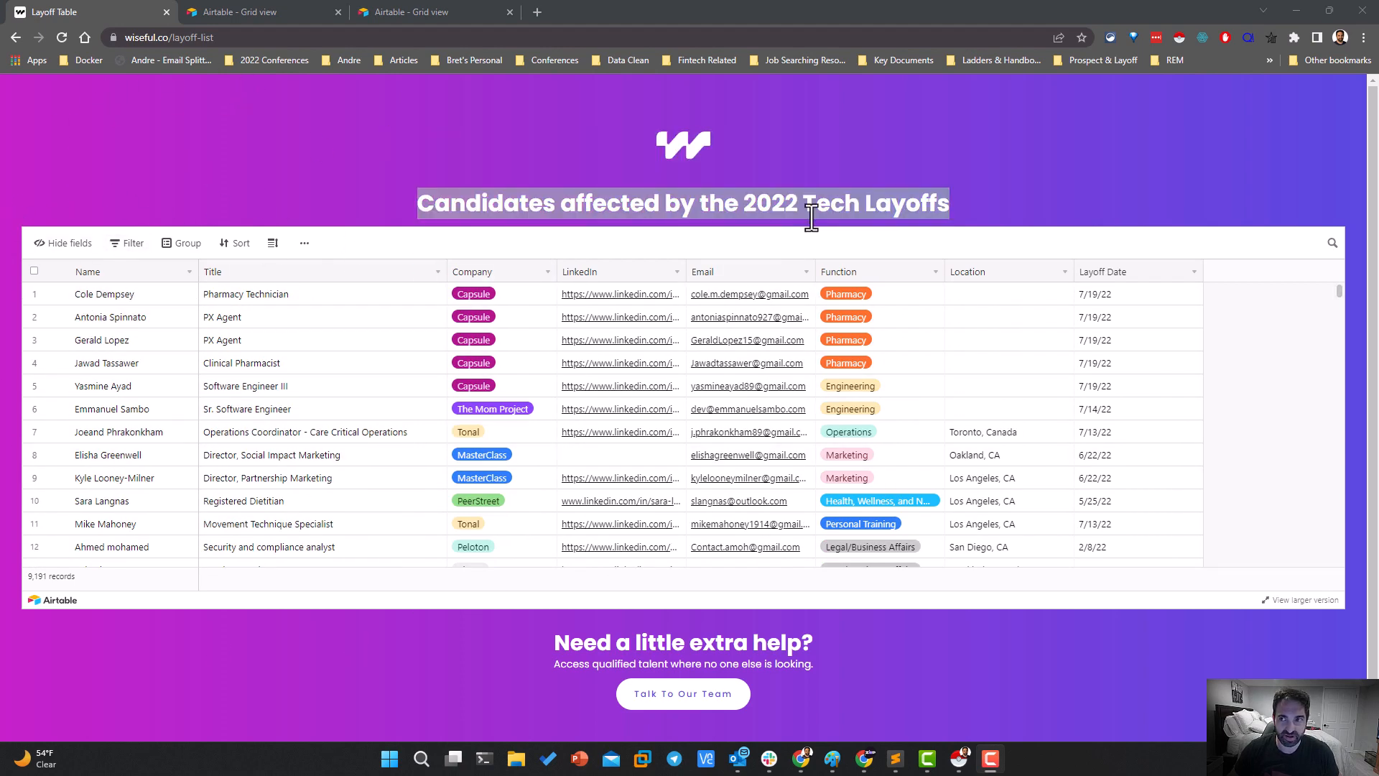
# Try to detect the embedded candidate table with Instant Data Scraper by requesting another table, and close the scraper
pyautogui.click(1176, 39)
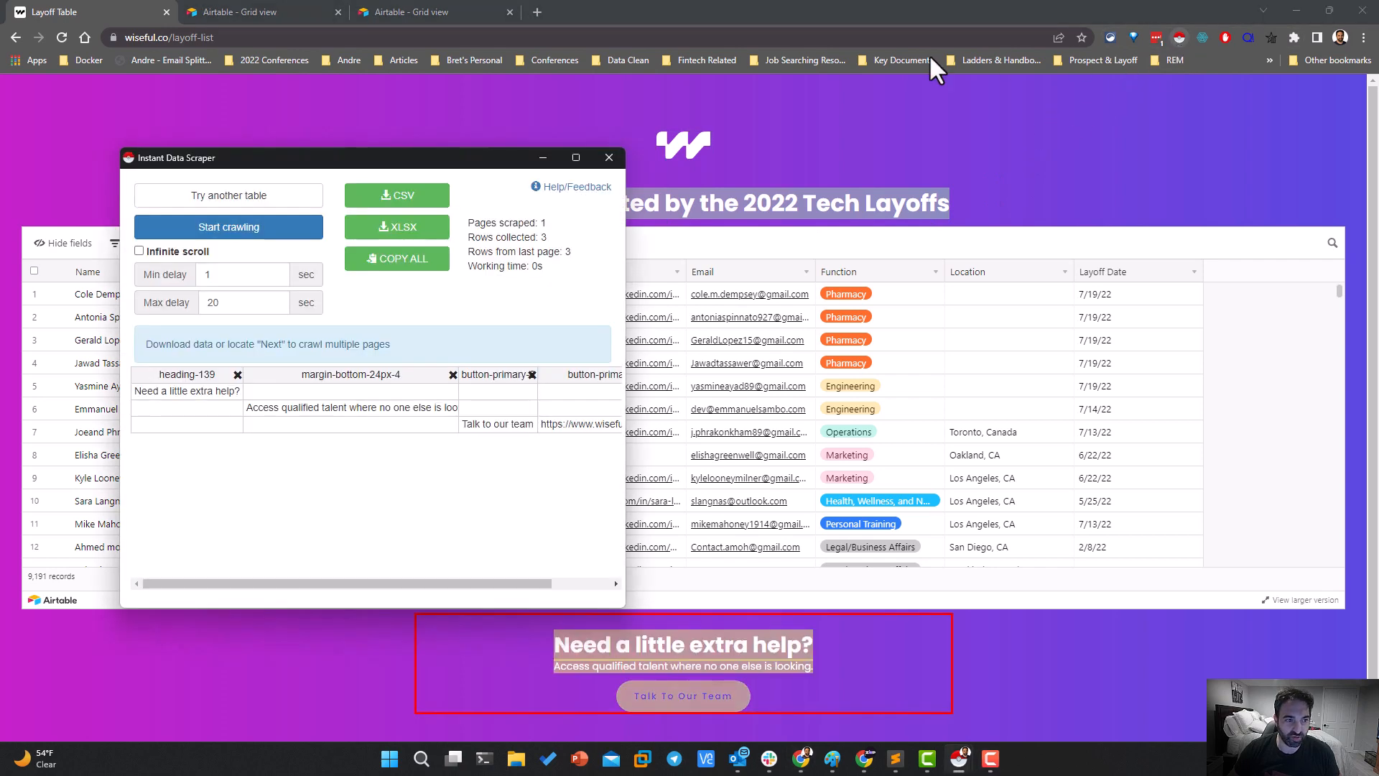
pyautogui.click(241, 204)
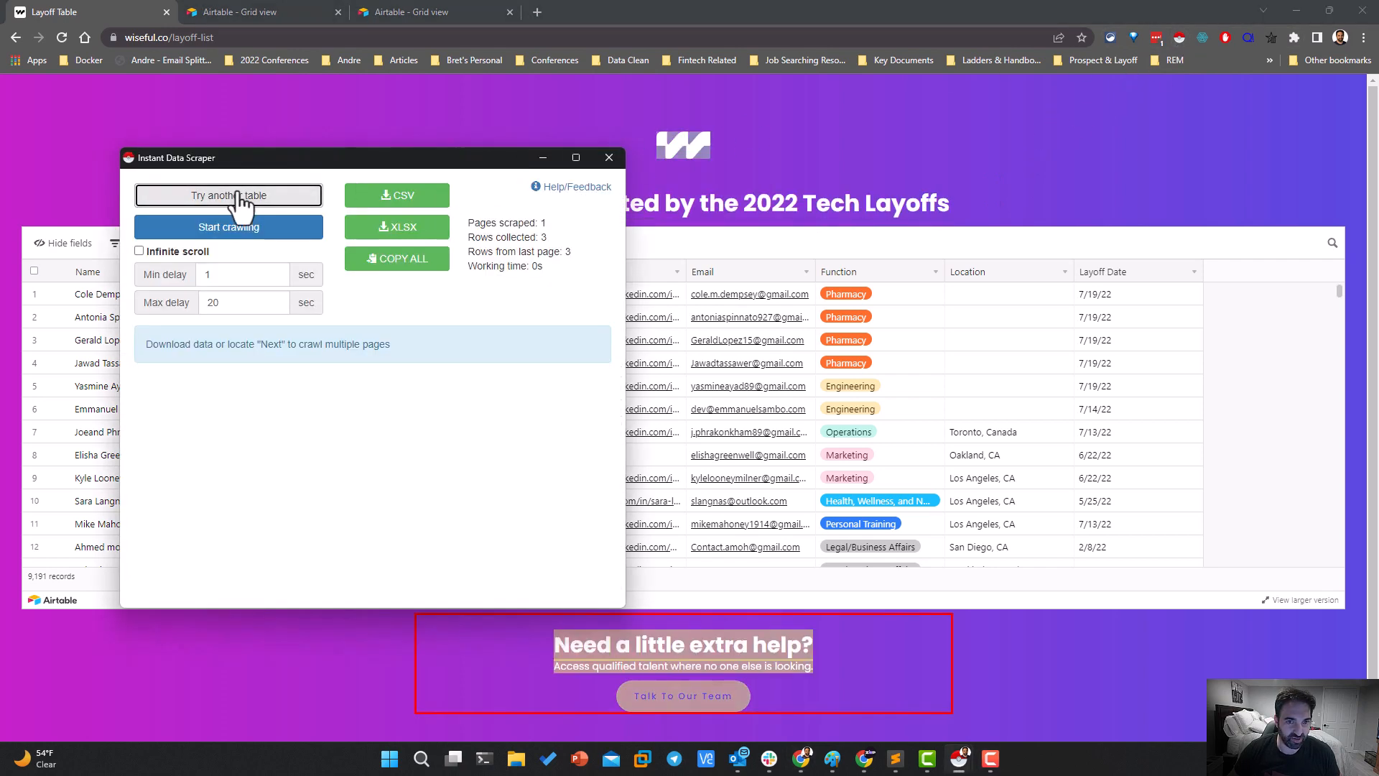
pyautogui.click(609, 158)
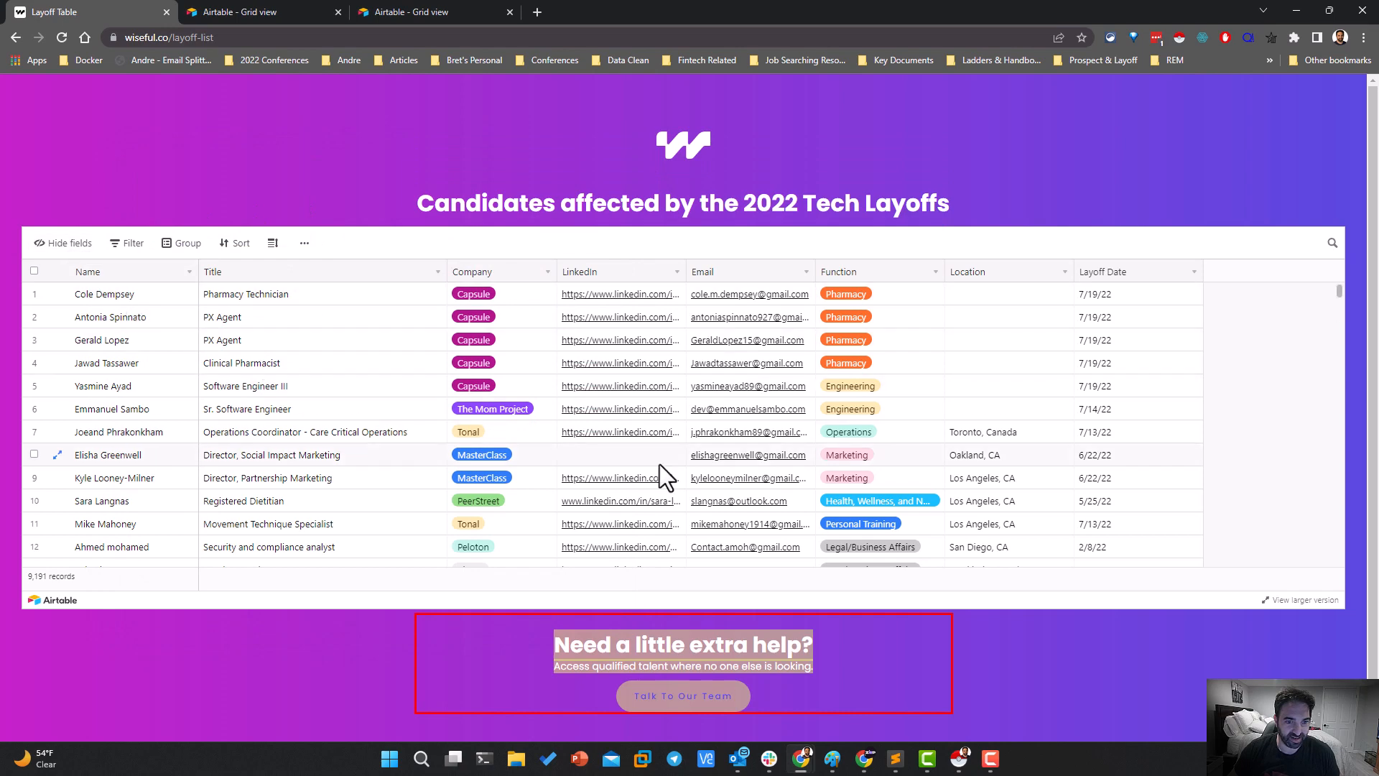
# Open the larger version of the embedded candidate table, look through its records and close it
pyautogui.moveTo(182, 161); pyautogui.dragTo(352, 398)
pyautogui.scroll(-6, 351, 397)
pyautogui.scroll(-15, 187, 441)
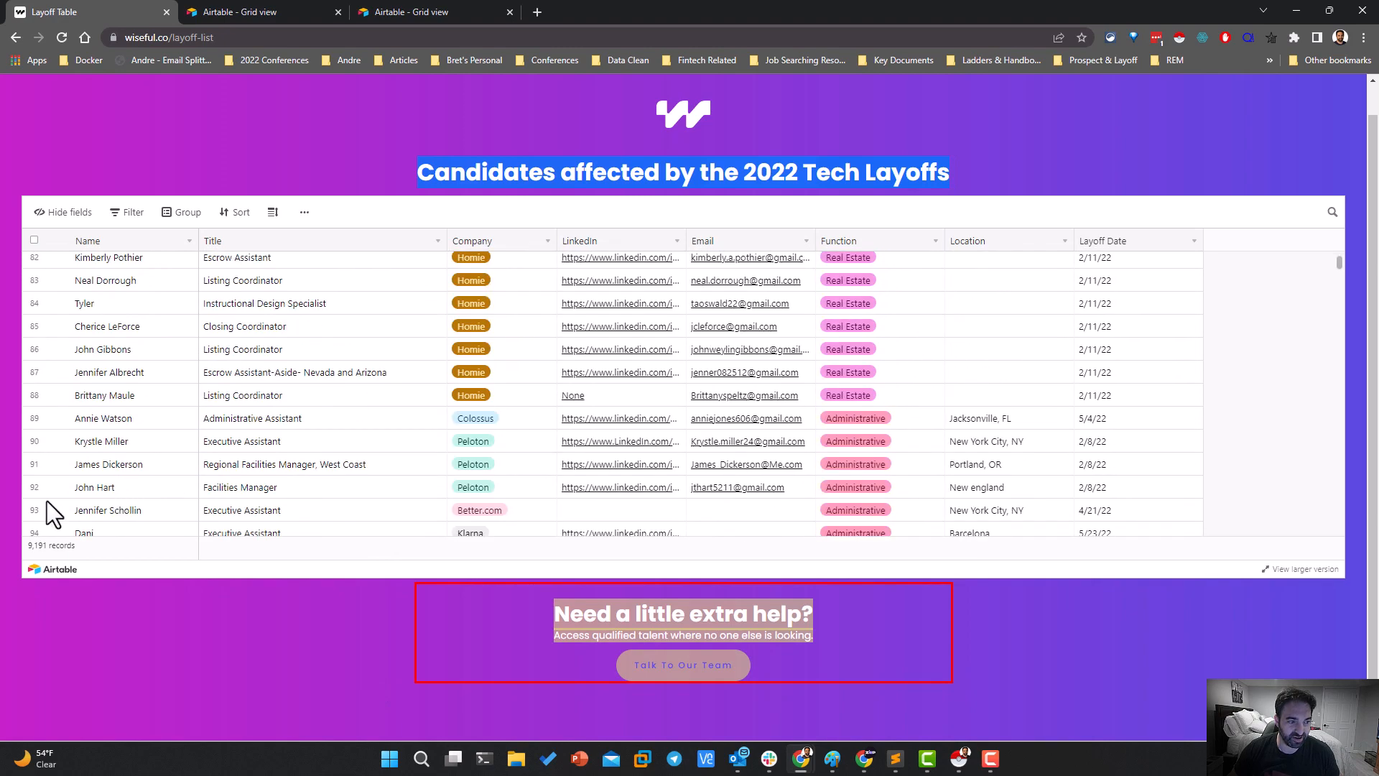
pyautogui.scroll(8, 286, 428)
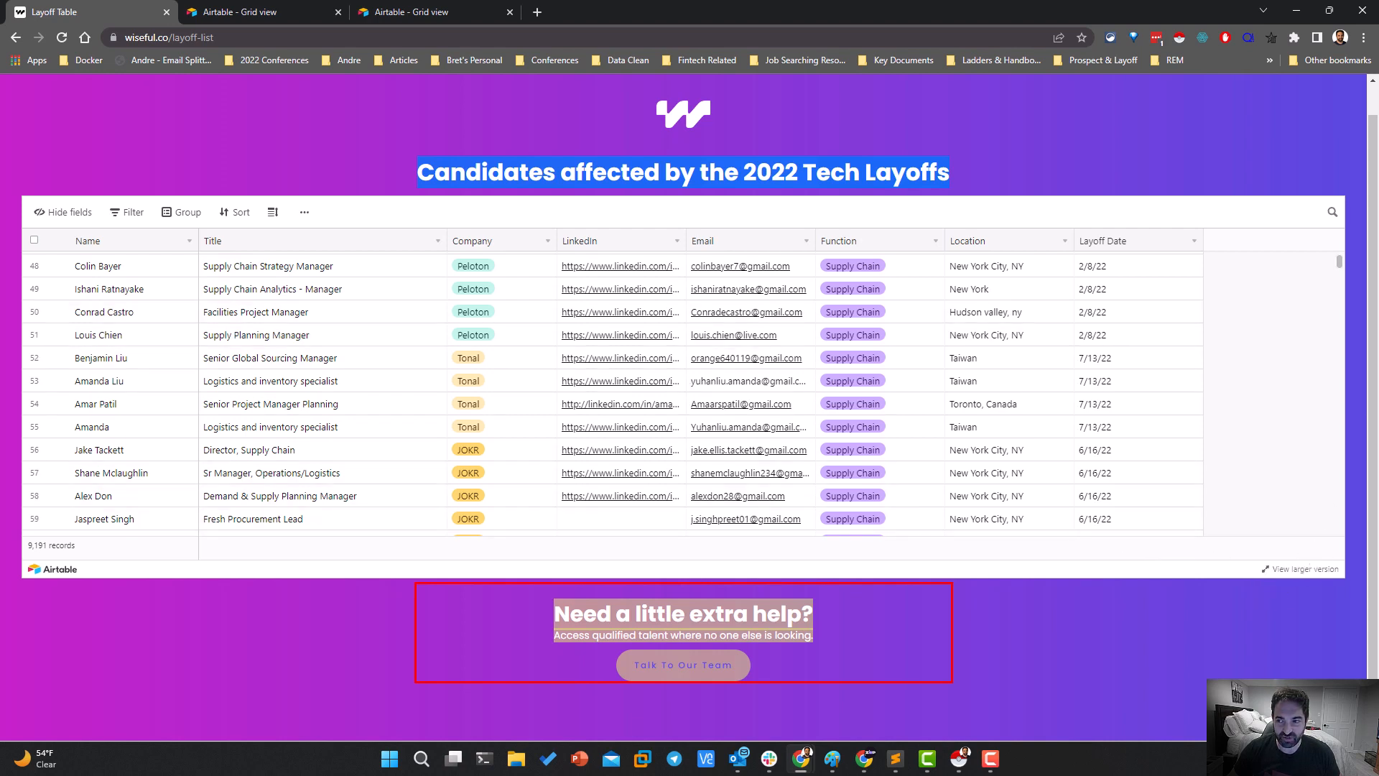
pyautogui.click(1296, 569)
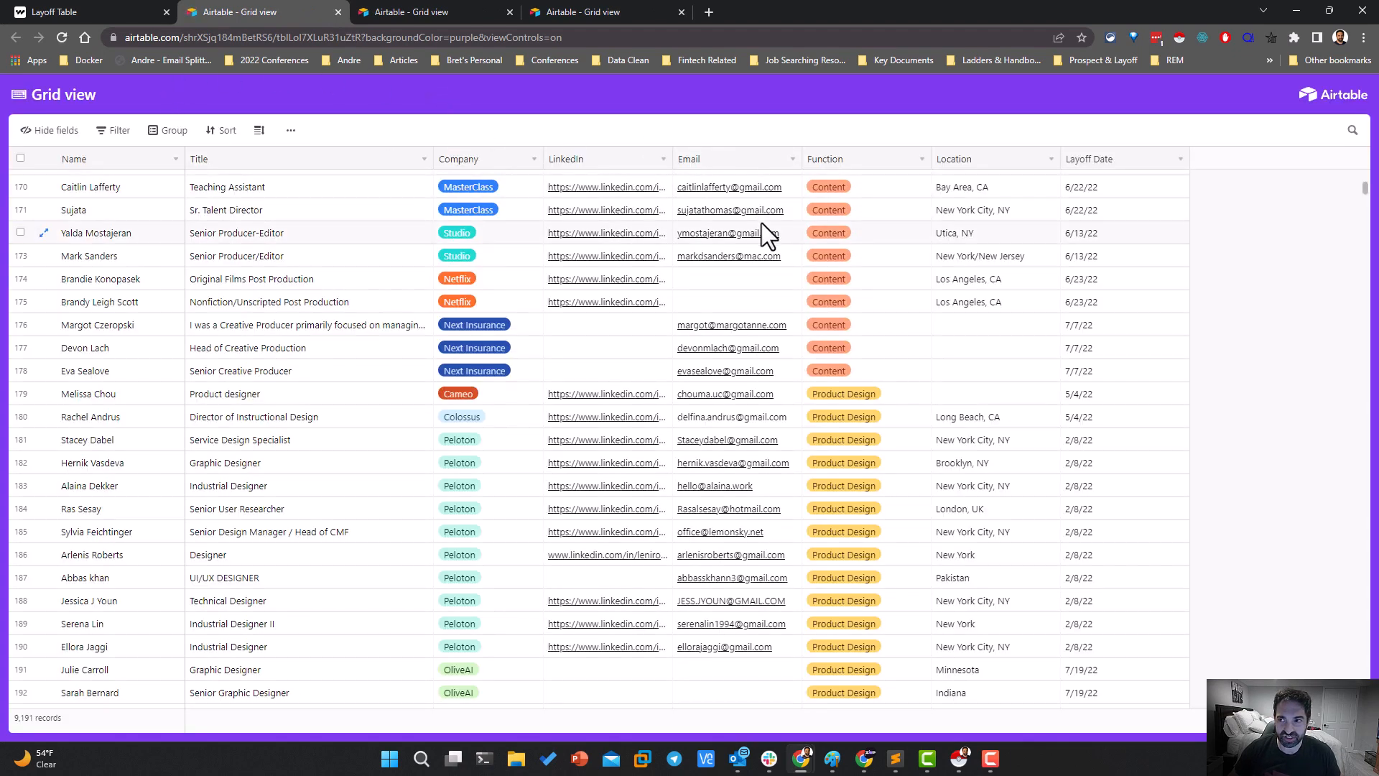
pyautogui.scroll(-7, 763, 244)
pyautogui.scroll(6, 754, 240)
pyautogui.scroll(-7, 323, 269)
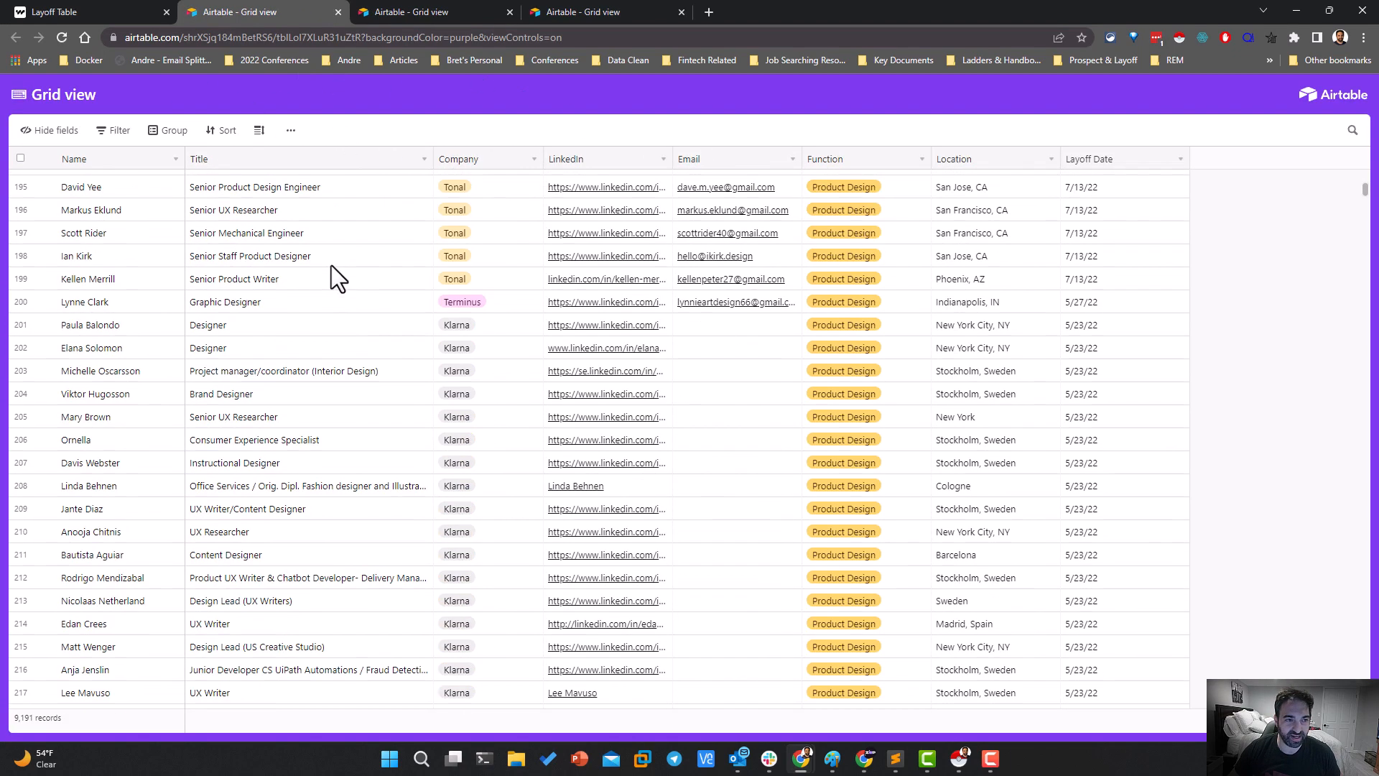
pyautogui.scroll(5, 302, 230)
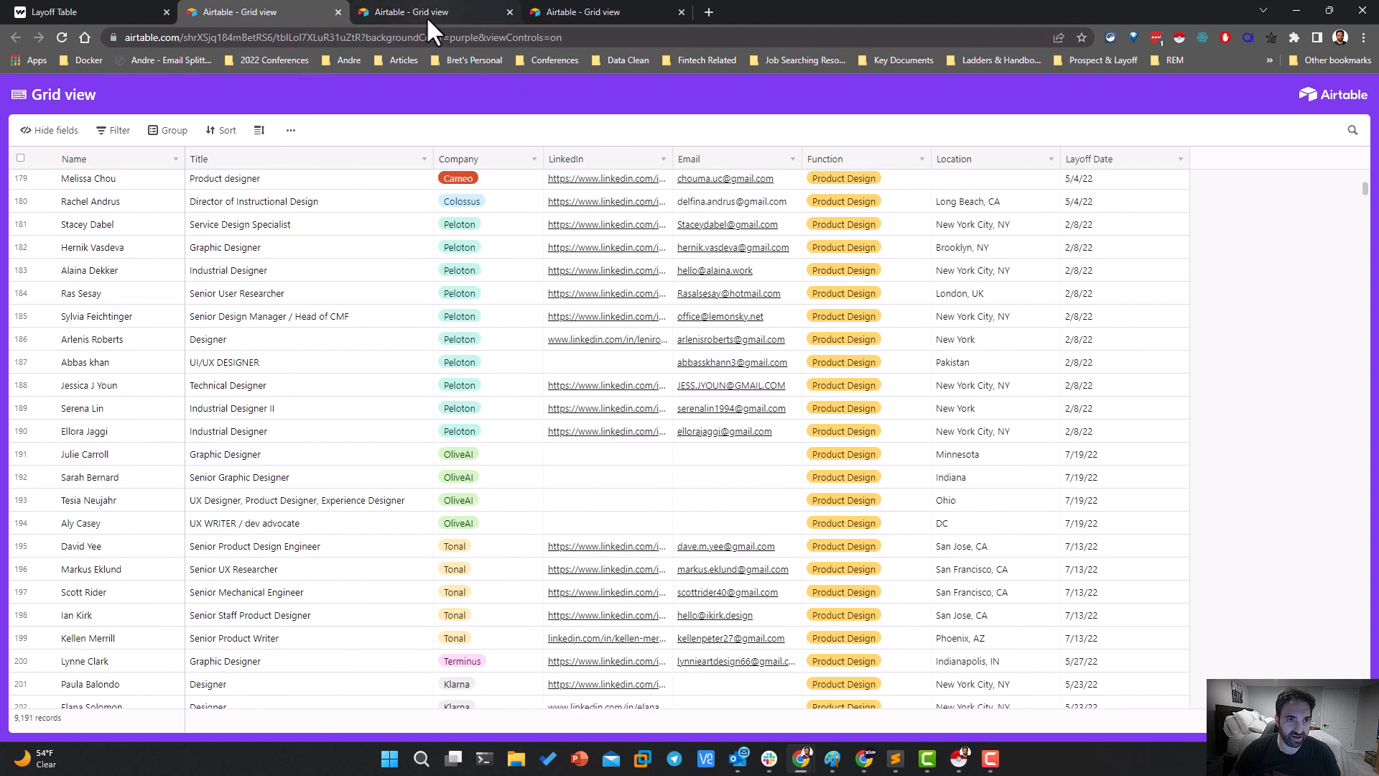
pyautogui.click(337, 12)
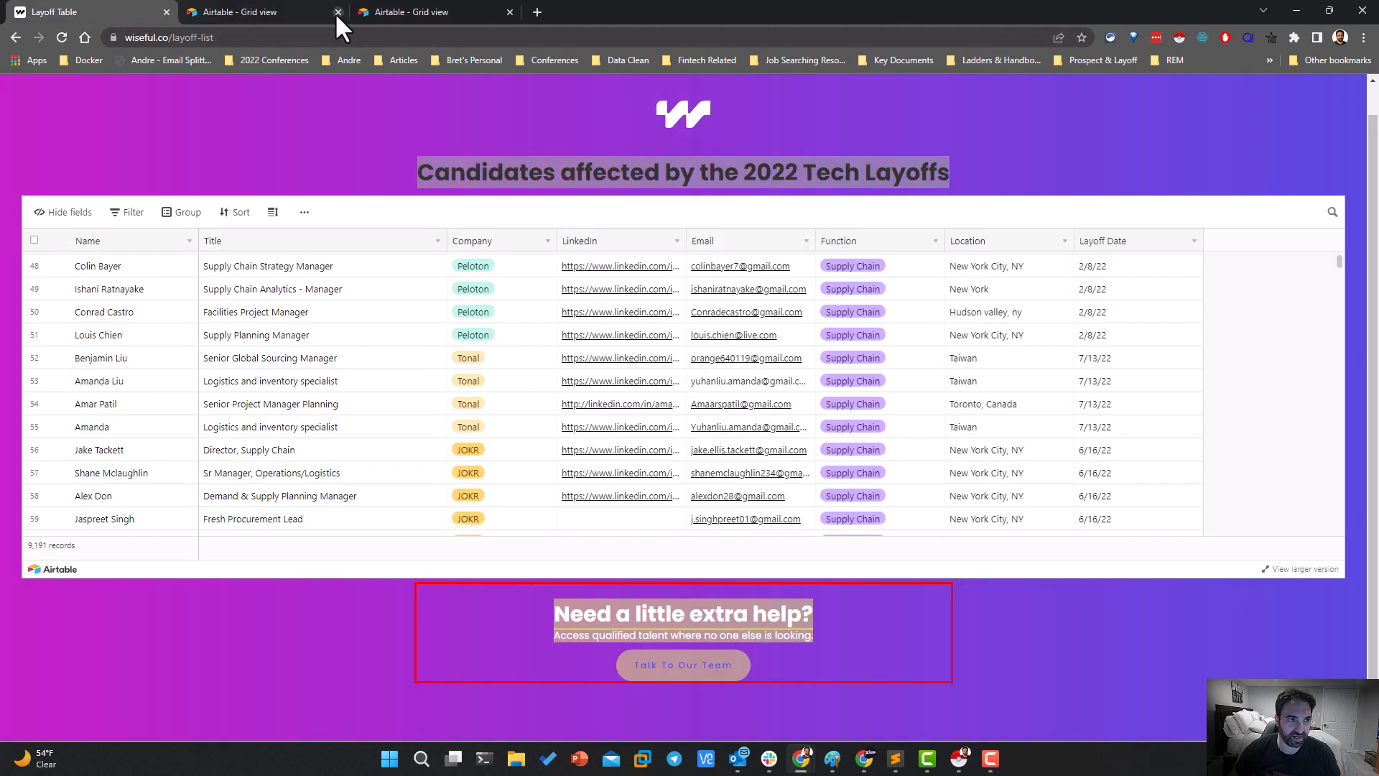
# Check the additional view options of the embedded candidate table
pyautogui.click(305, 212)
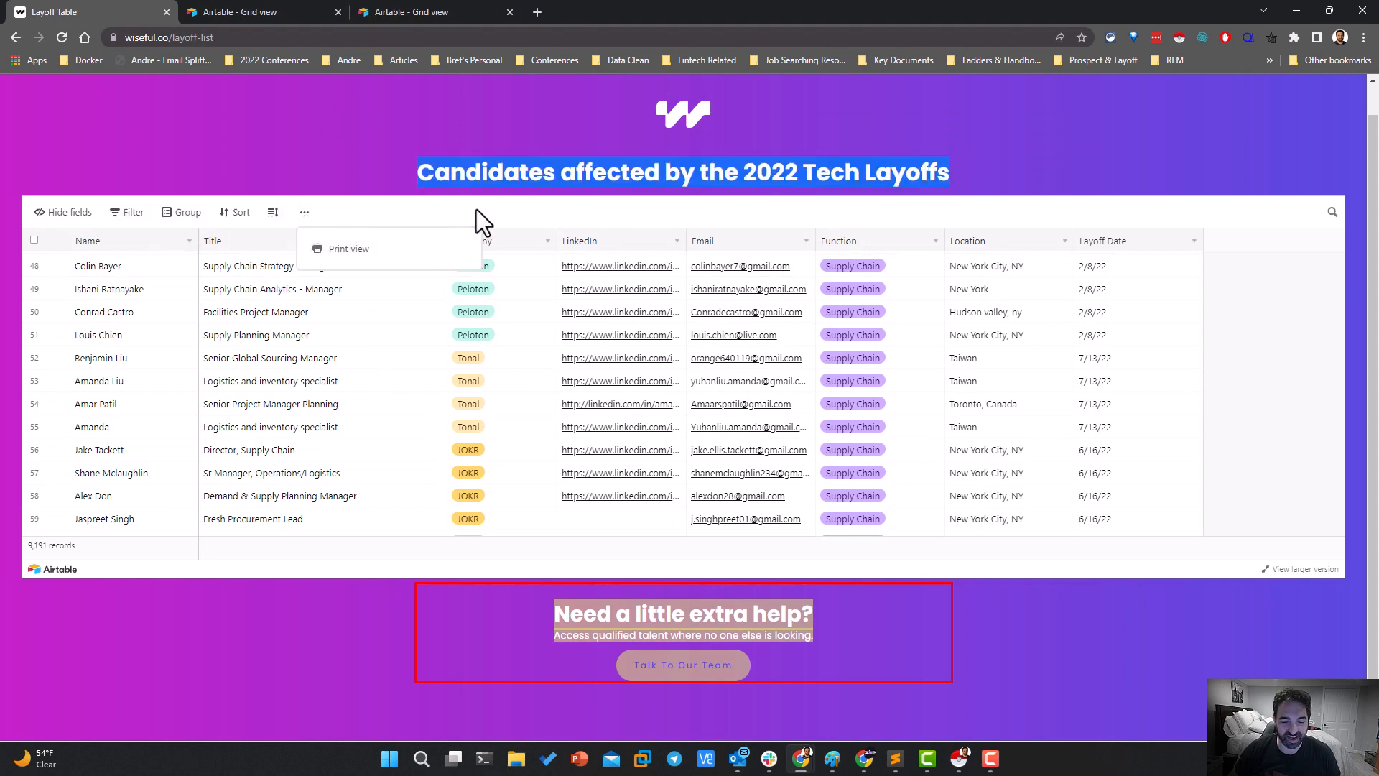
pyautogui.scroll(-5, 621, 377)
pyautogui.scroll(8, 606, 376)
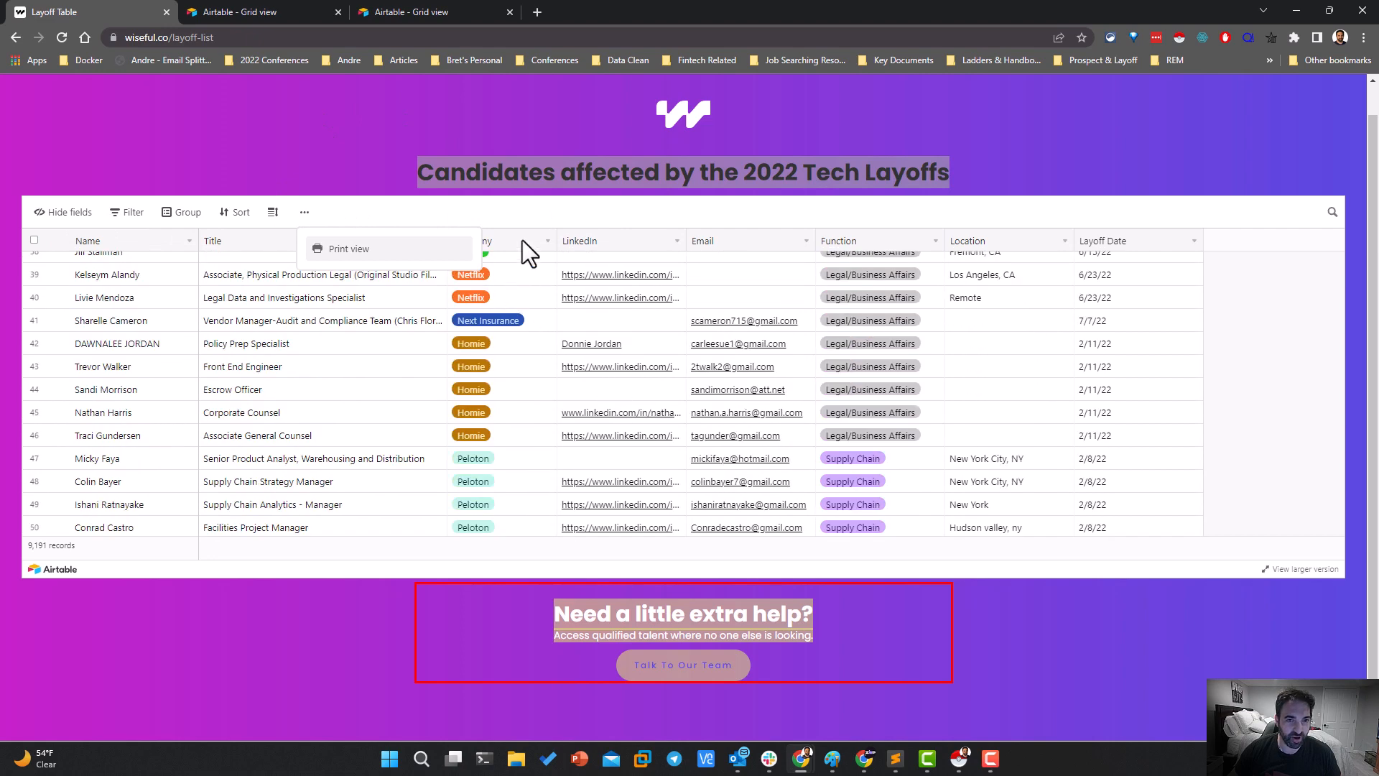
# Inspect the page's HTML and pick the hero-stack section that surrounds the candidate table
pyautogui.rightClick(461, 118)
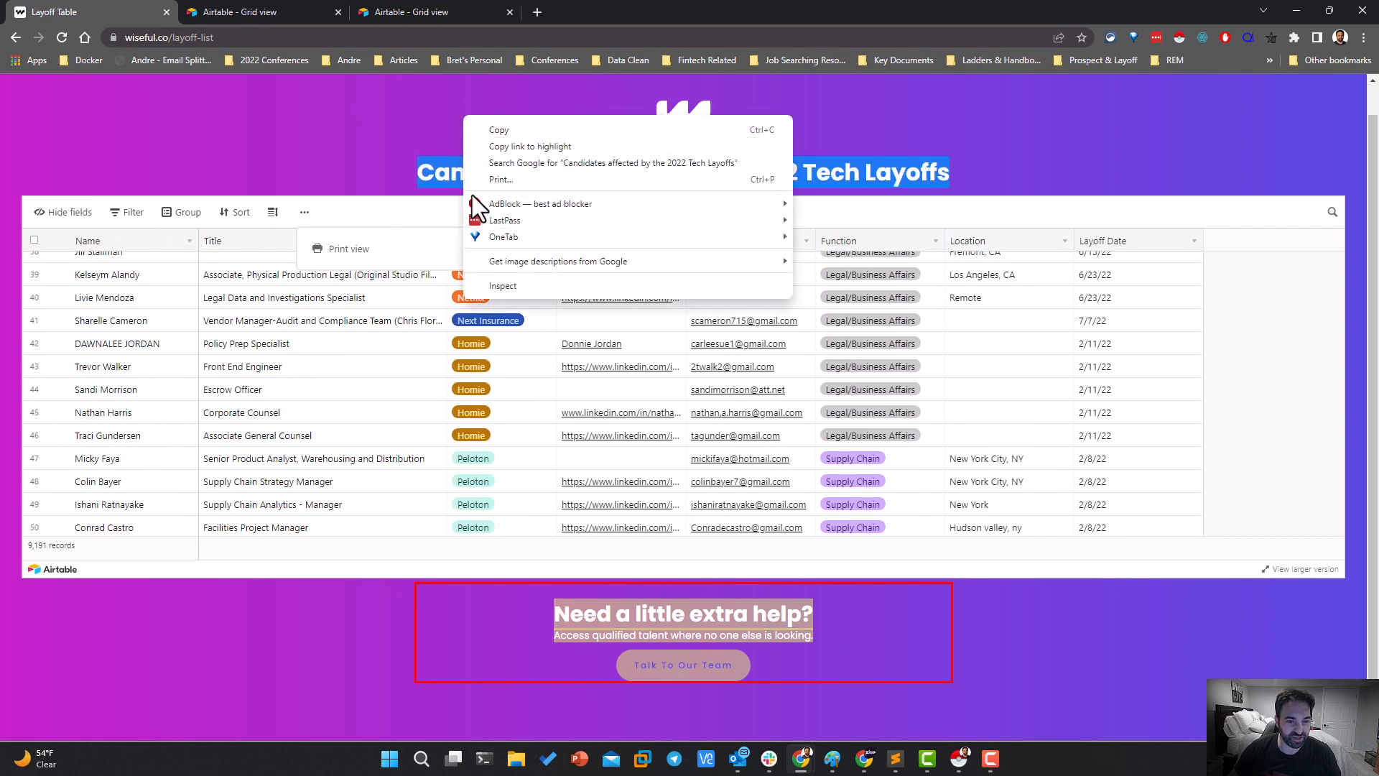
pyautogui.click(497, 280)
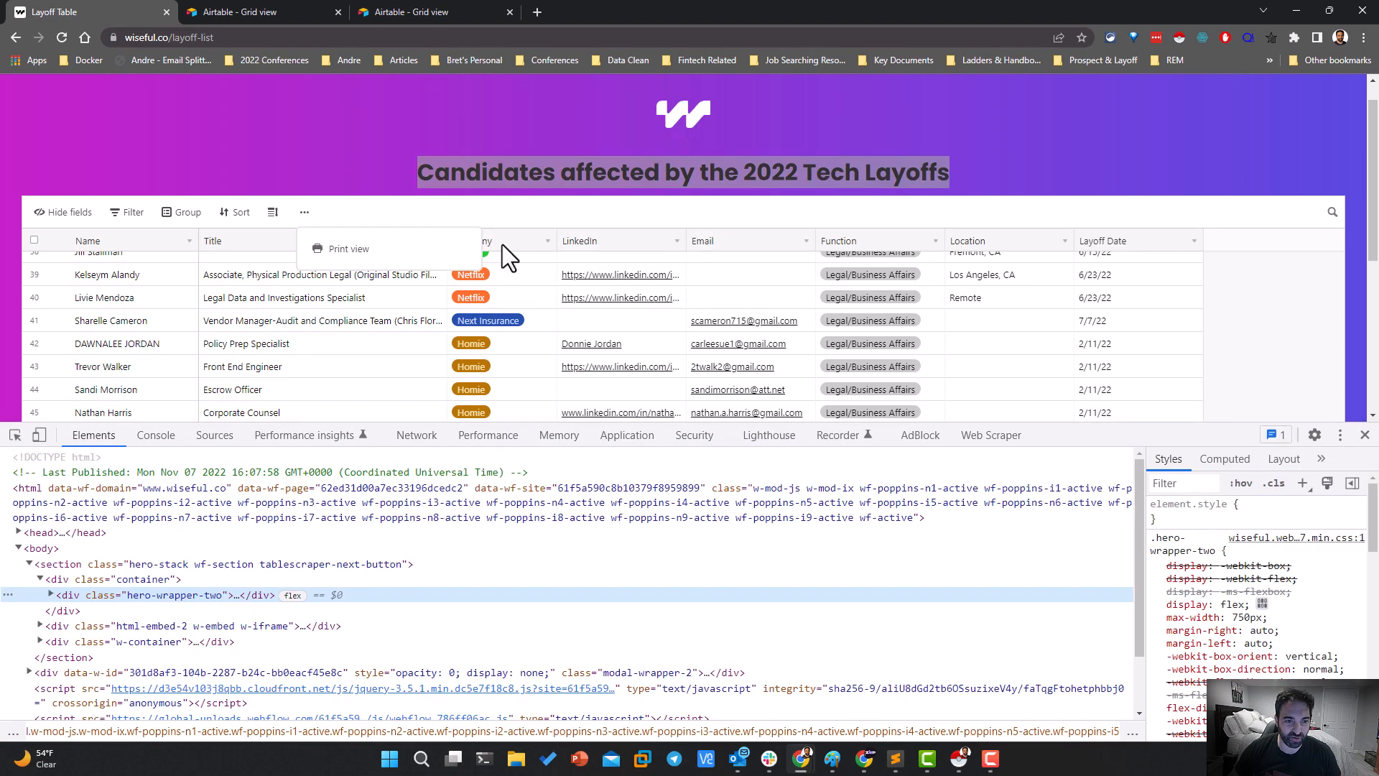
pyautogui.scroll(-2, 158, 317)
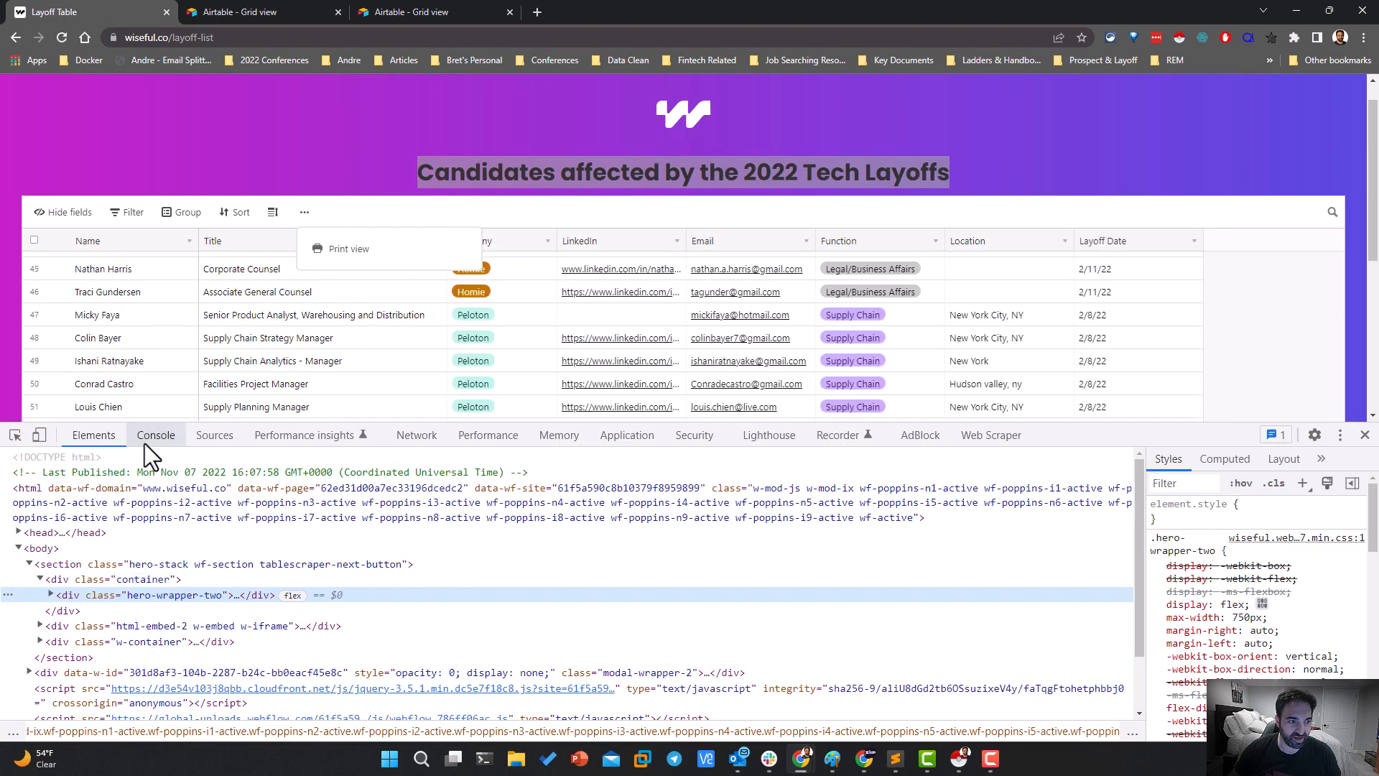
pyautogui.click(14, 435)
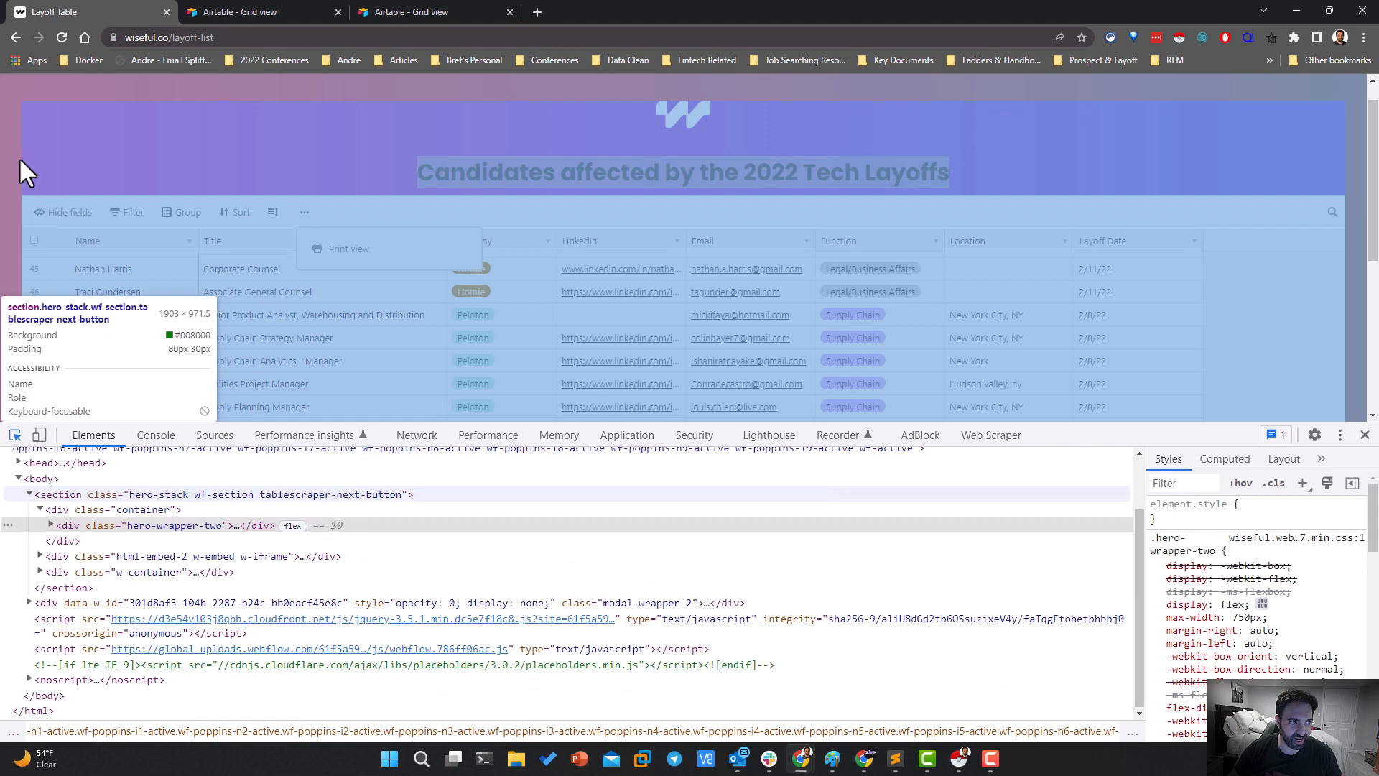
pyautogui.click(49, 158)
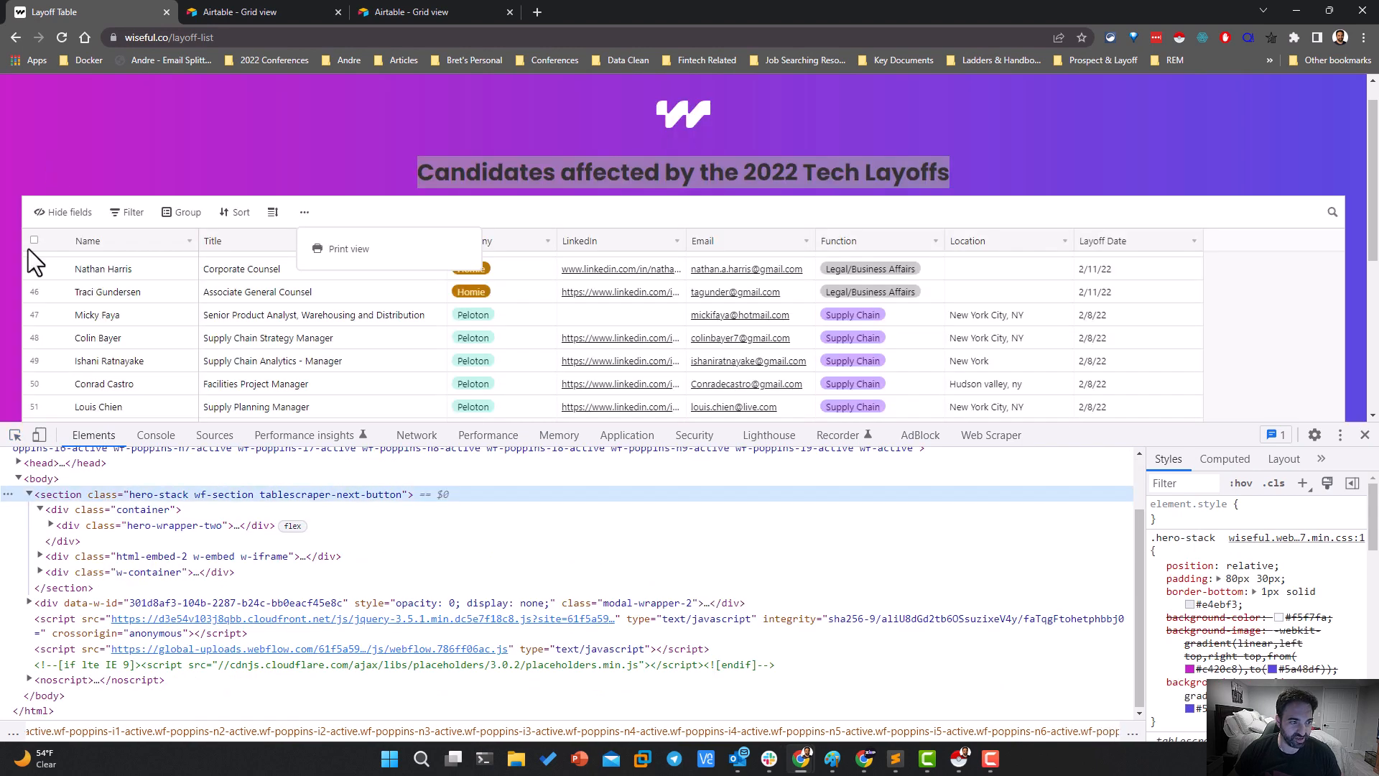
# Expand the html-embed-2 container and open the source URL of its airtable-embed iframe in a new tab
pyautogui.scroll(2, 77, 475)
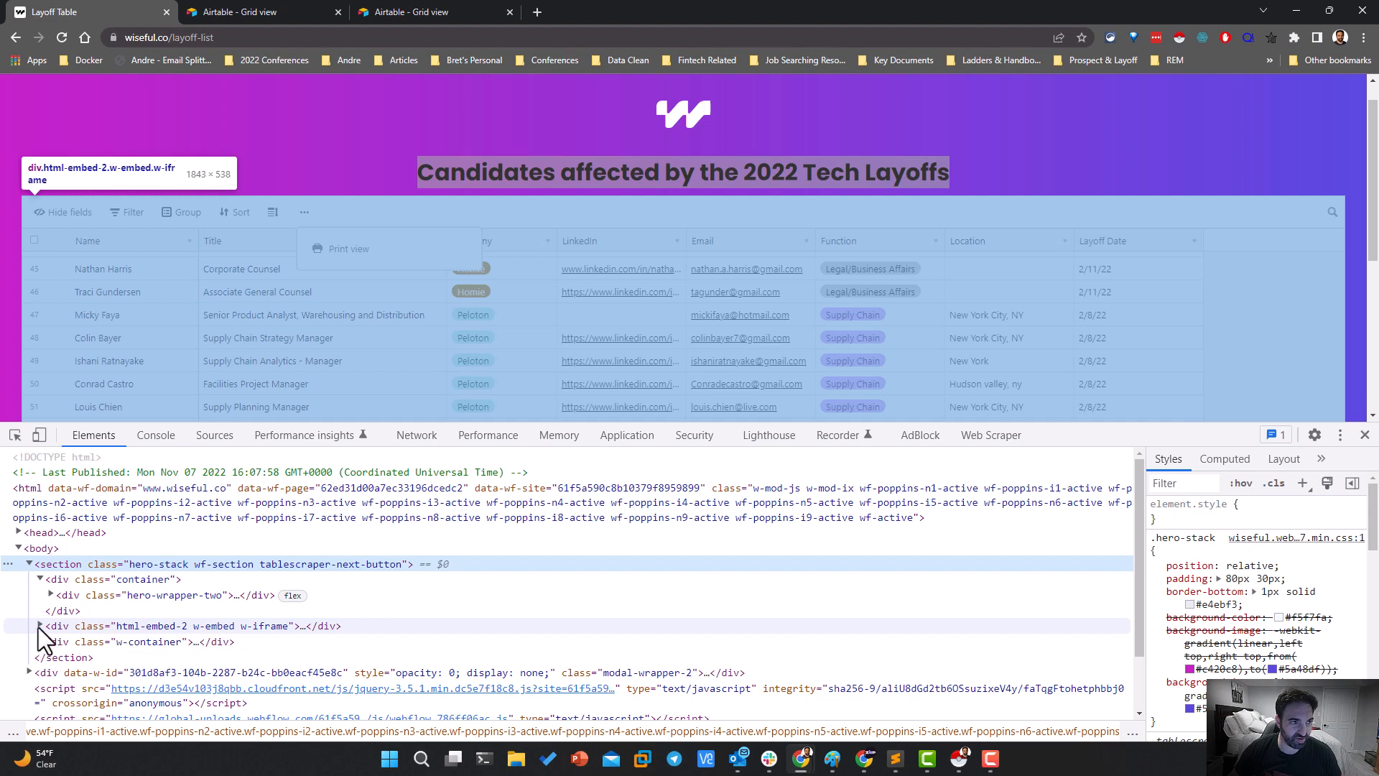
pyautogui.click(40, 625)
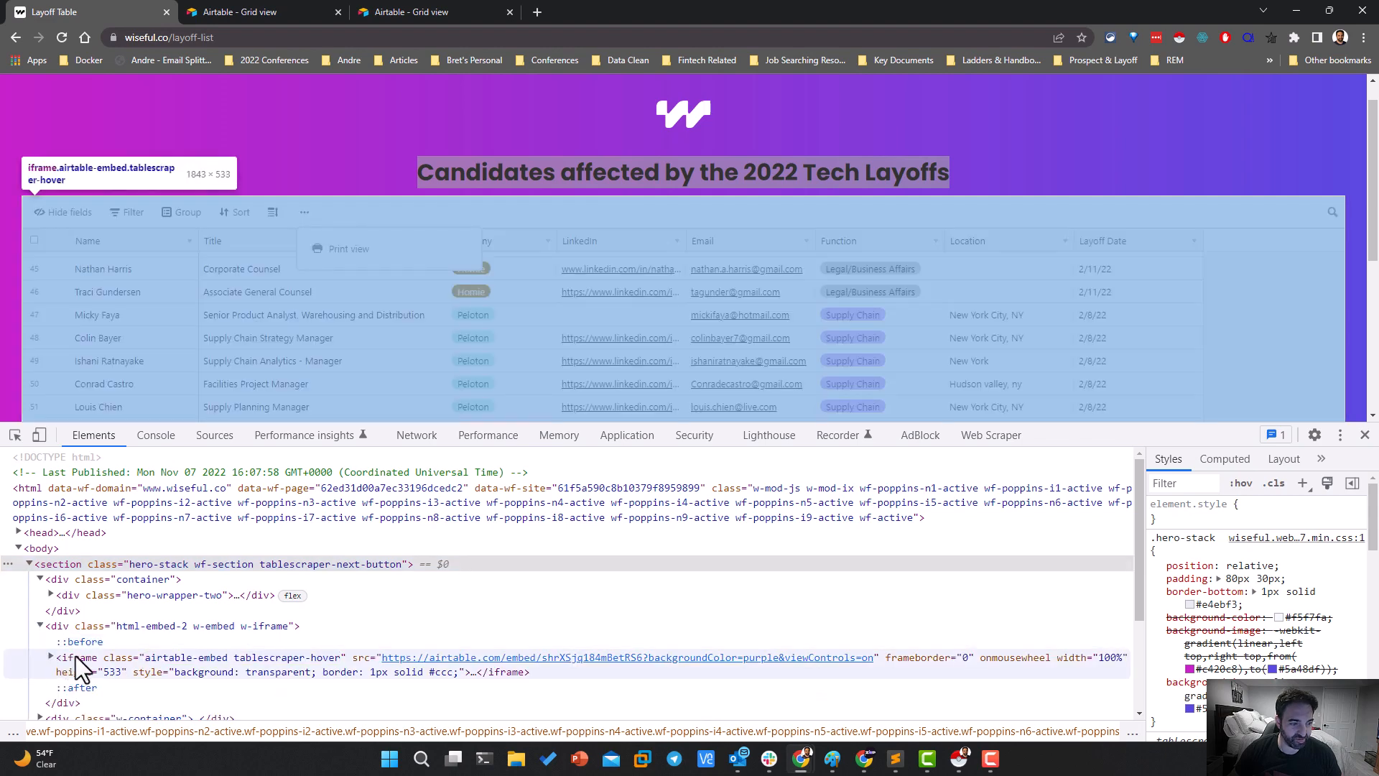
pyautogui.click(76, 661)
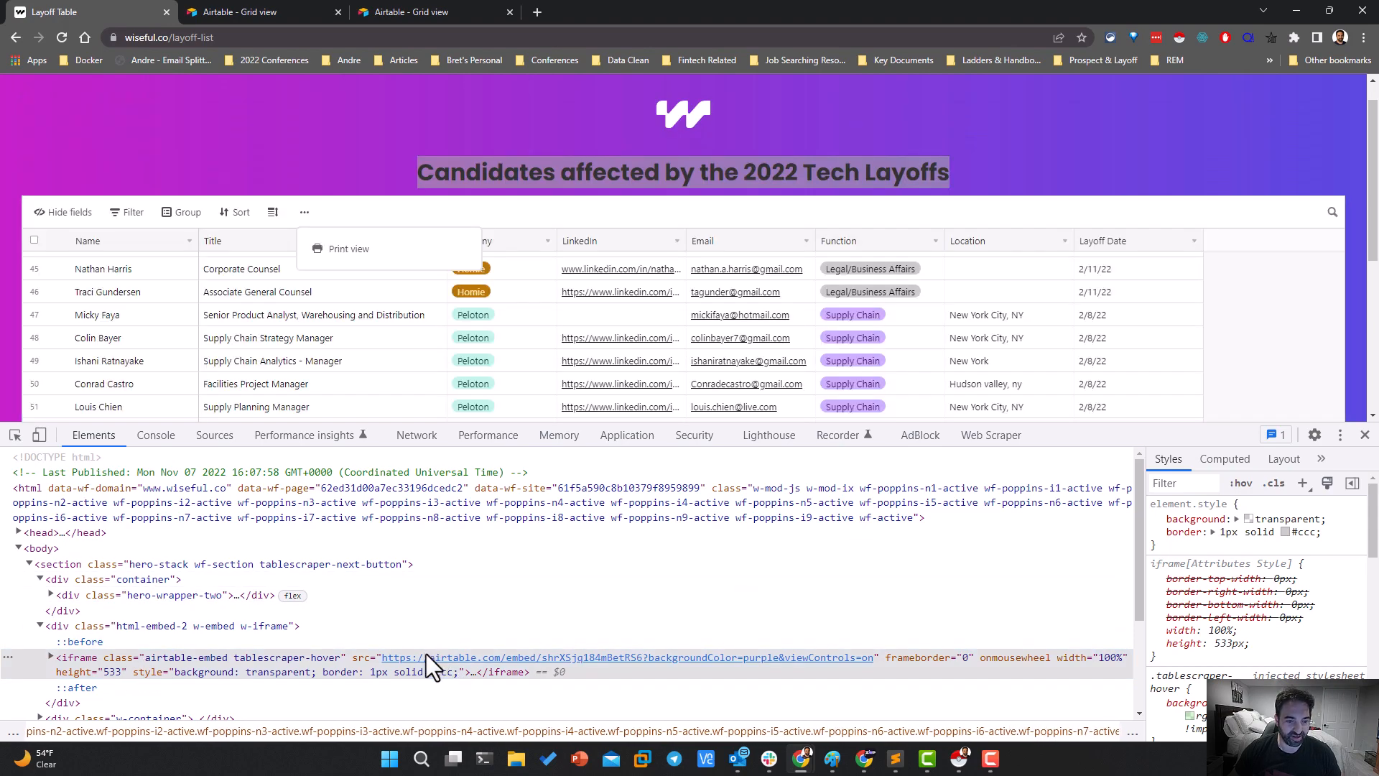
pyautogui.doubleClick(425, 654)
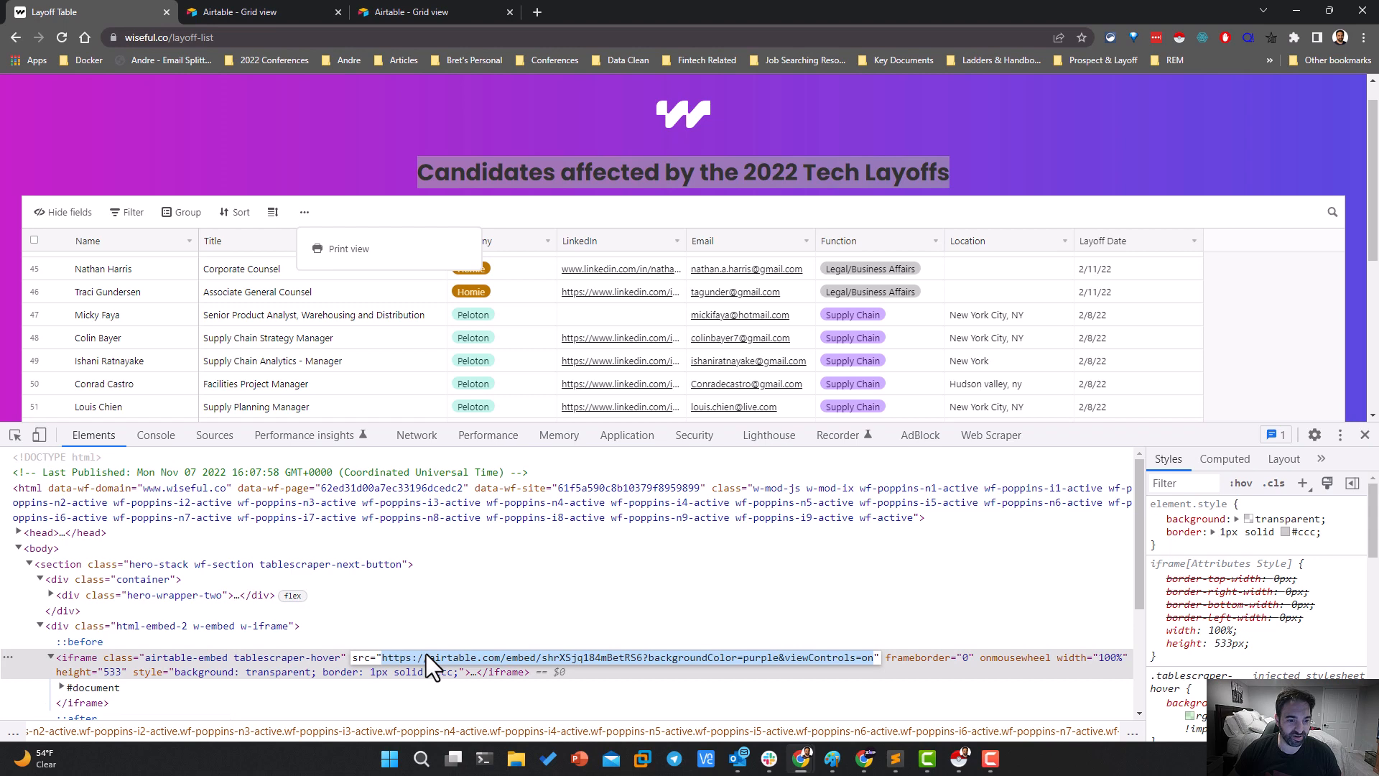
pyautogui.rightClick(425, 653)
pyautogui.click(453, 598)
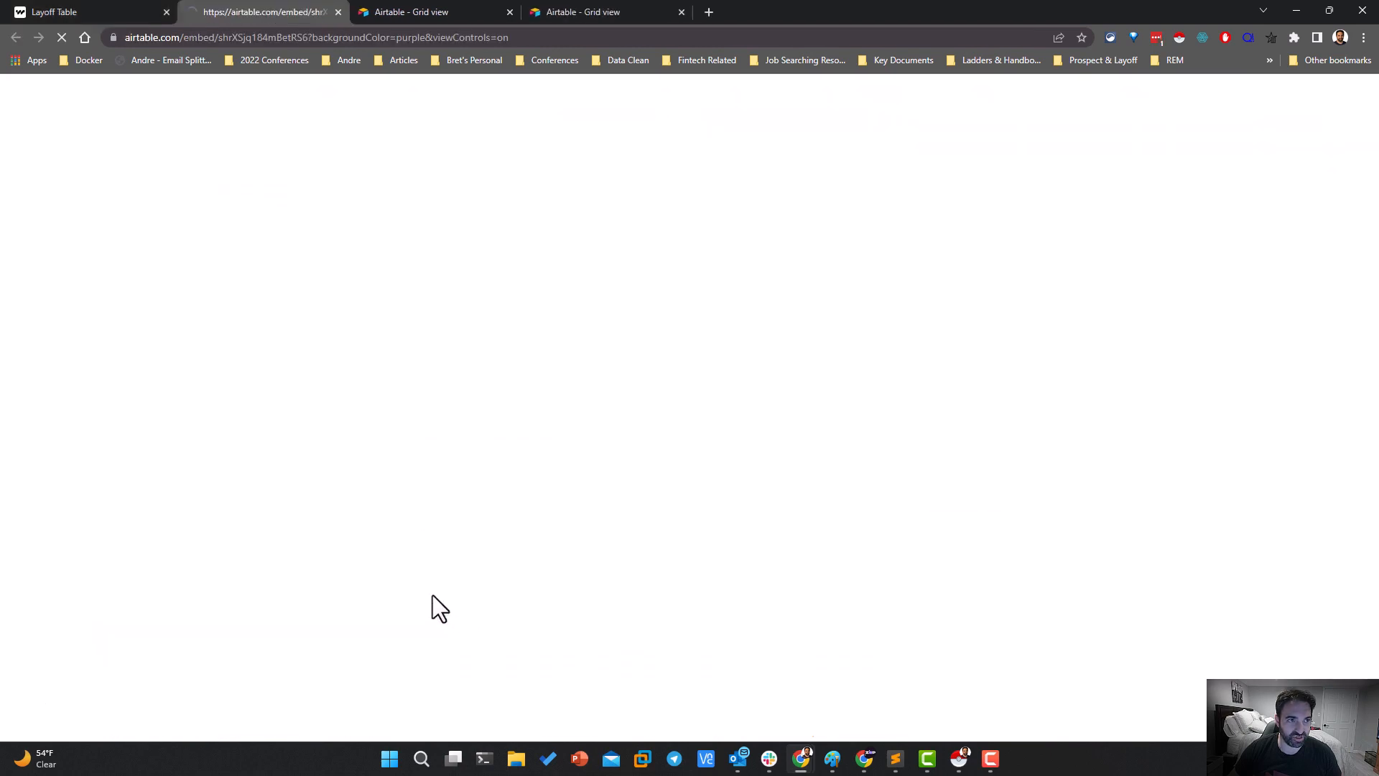
# Close the two other Airtable grid tabs and check the additional view options of the directly opened embed
pyautogui.click(507, 10)
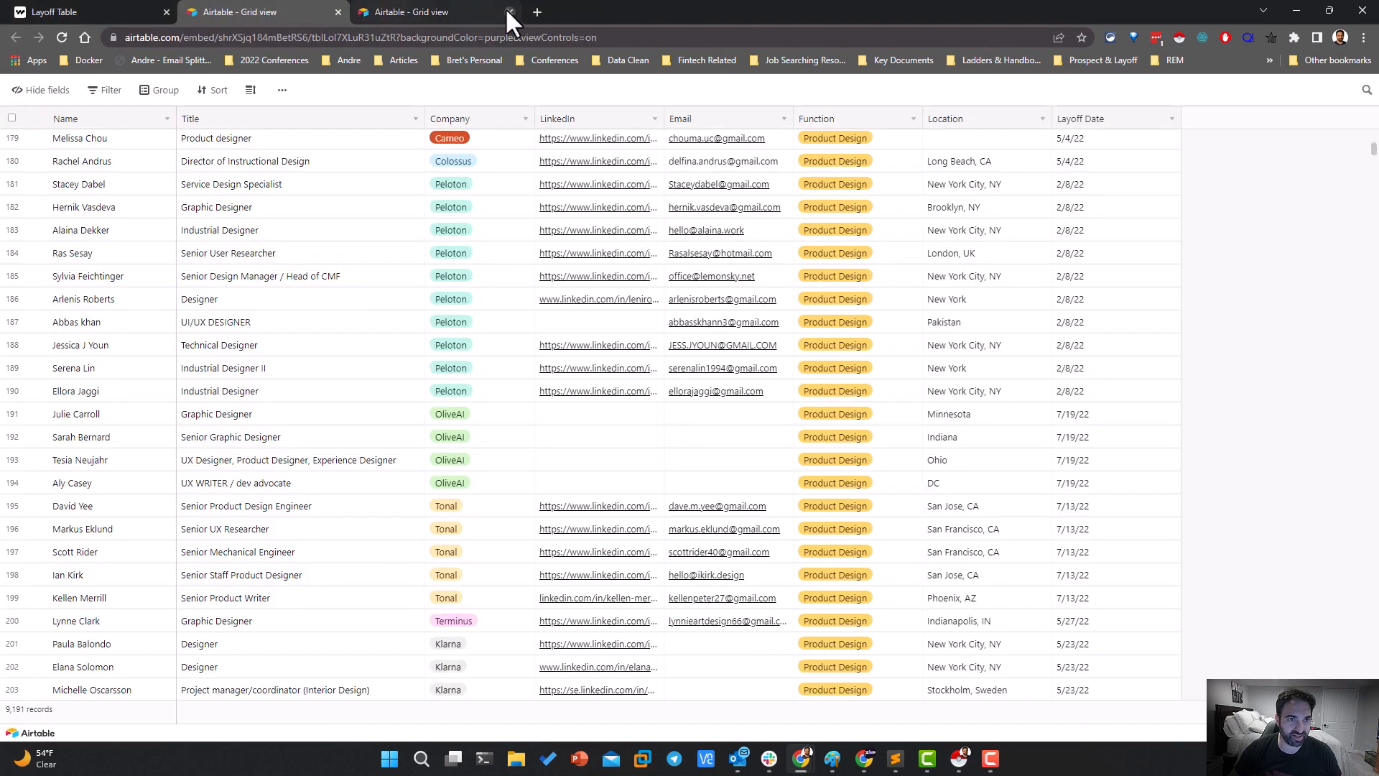
pyautogui.click(509, 12)
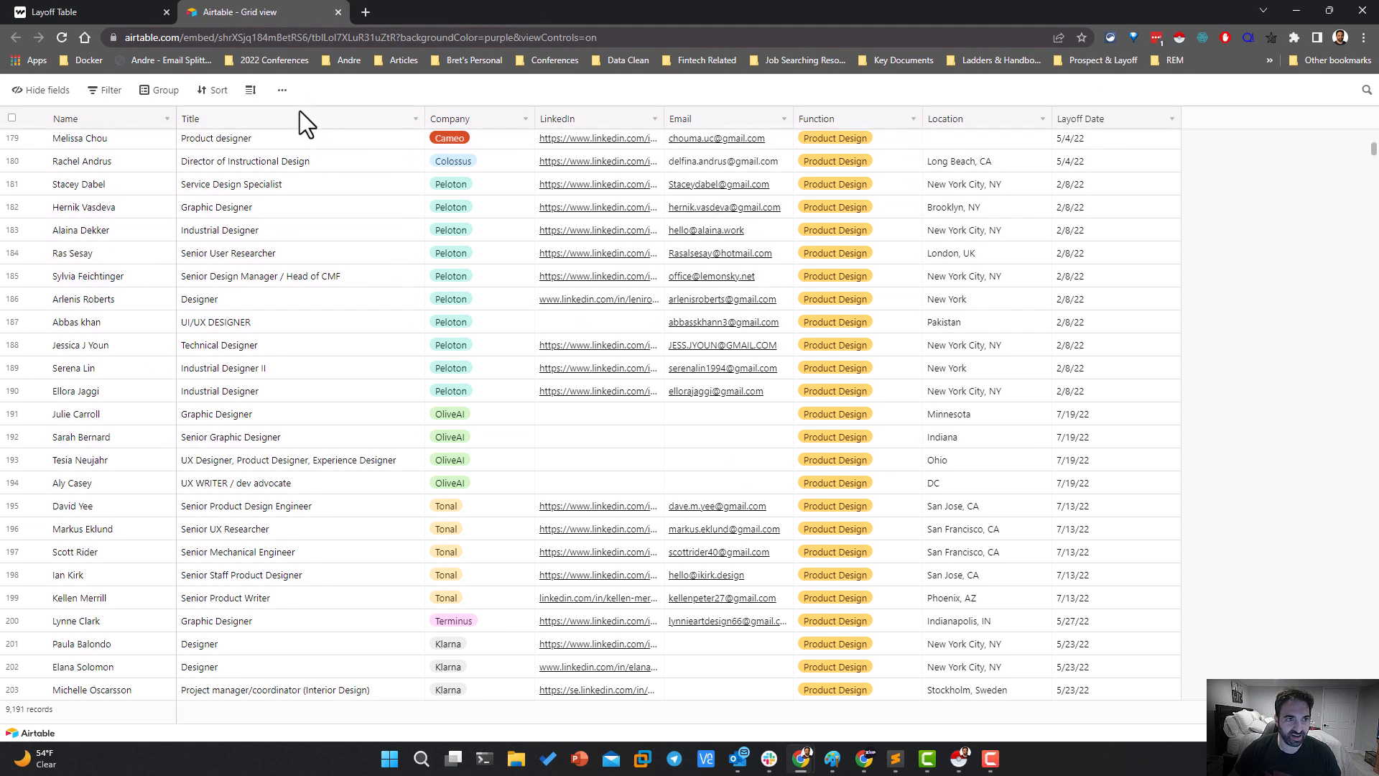
pyautogui.click(282, 89)
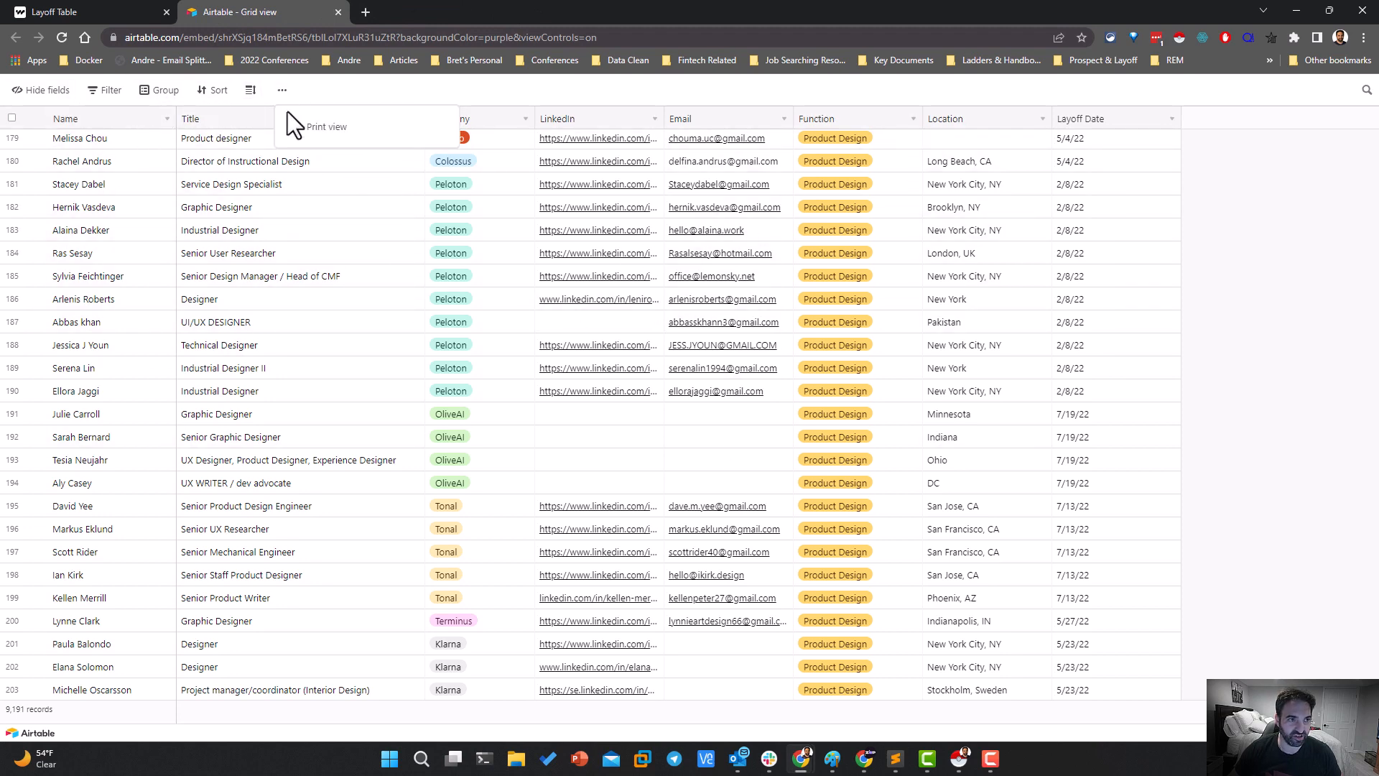
pyautogui.scroll(-6, 417, 284)
pyautogui.scroll(8, 416, 284)
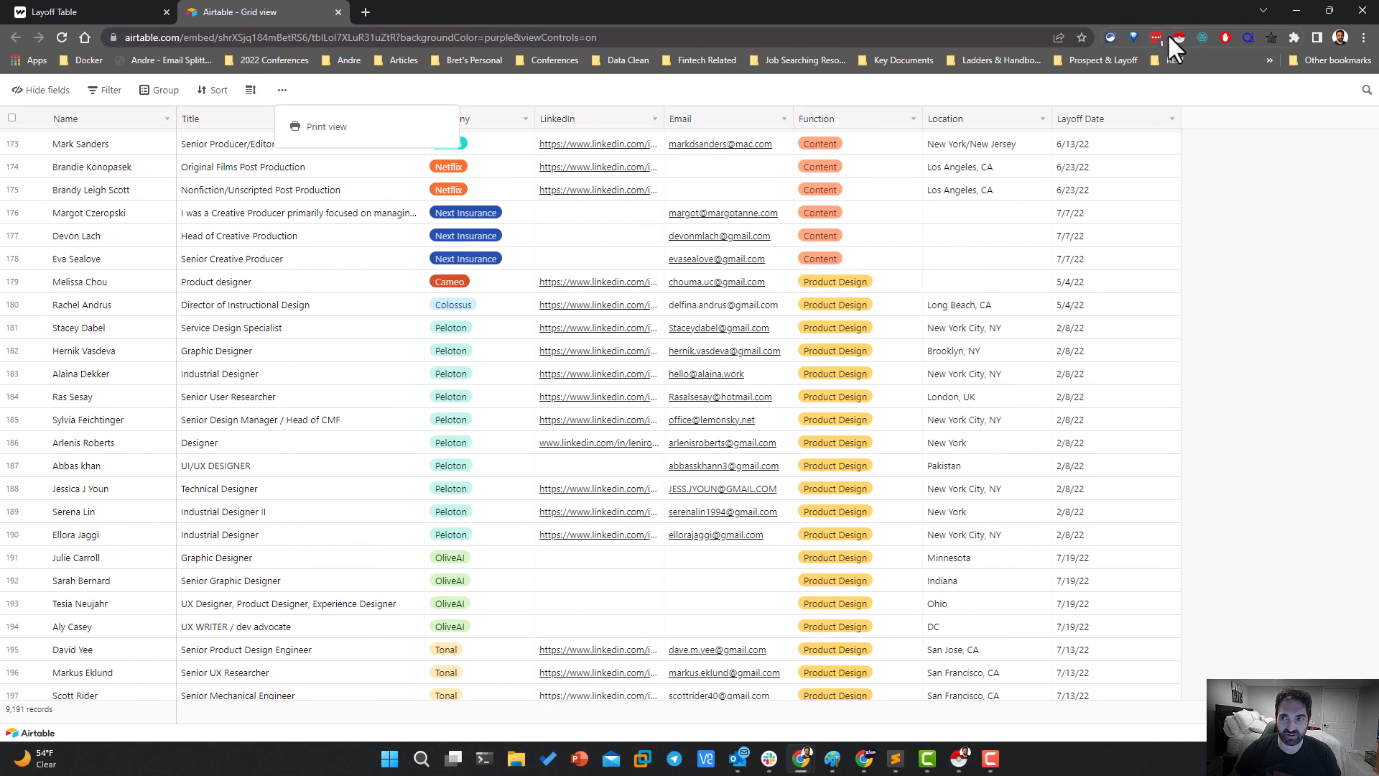
# Run Instant Data Scraper on the directly opened Airtable grid and compare its captured rows with the table's records
pyautogui.click(1175, 36)
pyautogui.scroll(-2, 308, 309)
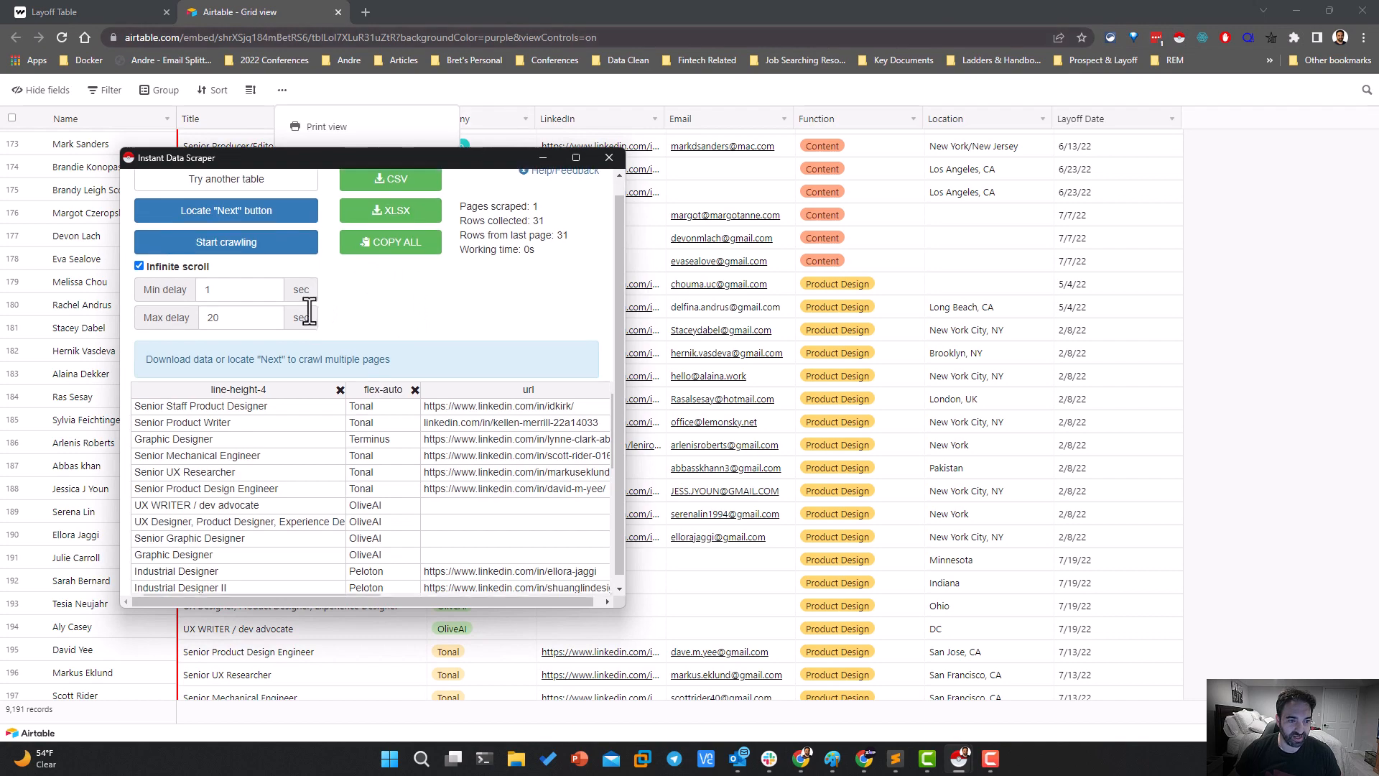
pyautogui.scroll(2, 312, 490)
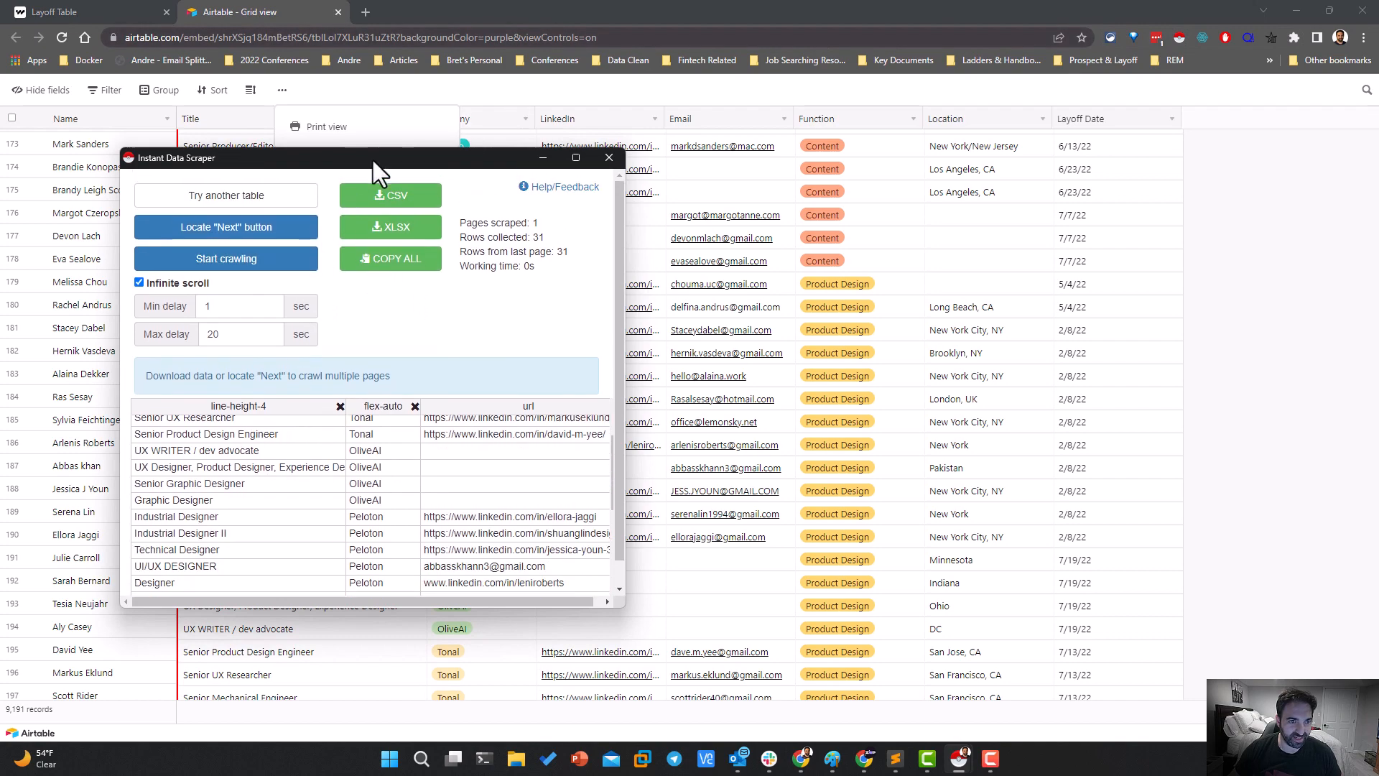
pyautogui.moveTo(372, 161); pyautogui.dragTo(880, 159)
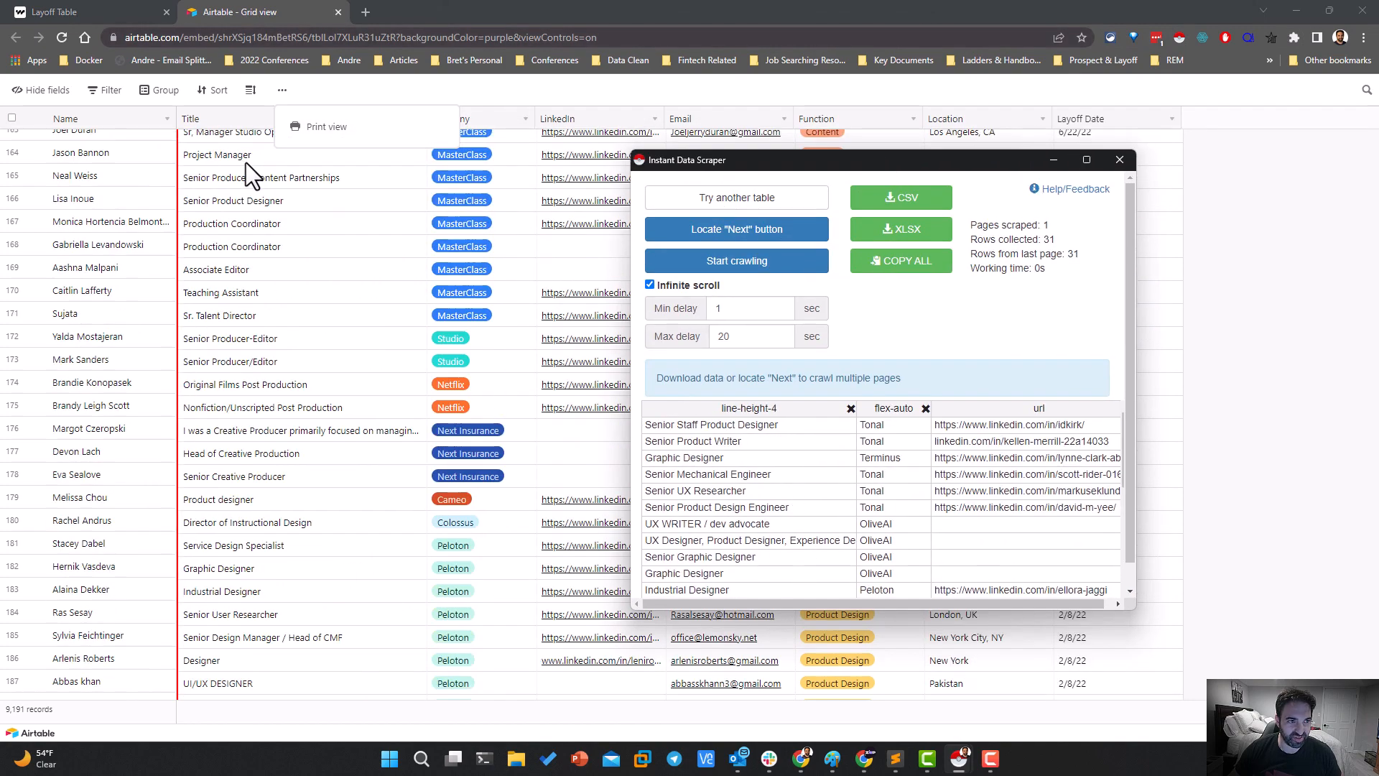
pyautogui.scroll(15, 237, 160)
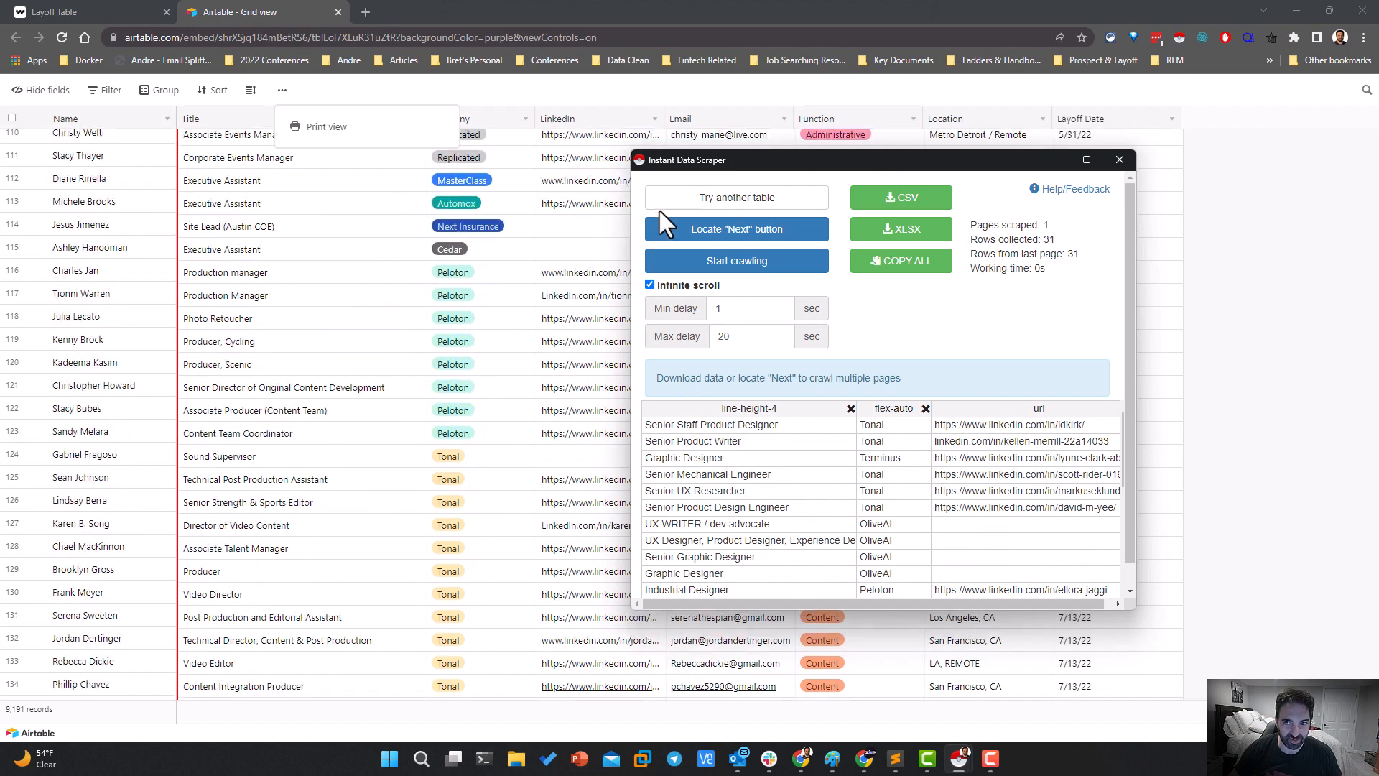
pyautogui.scroll(-2, 1017, 260)
pyautogui.scroll(-10, 1203, 484)
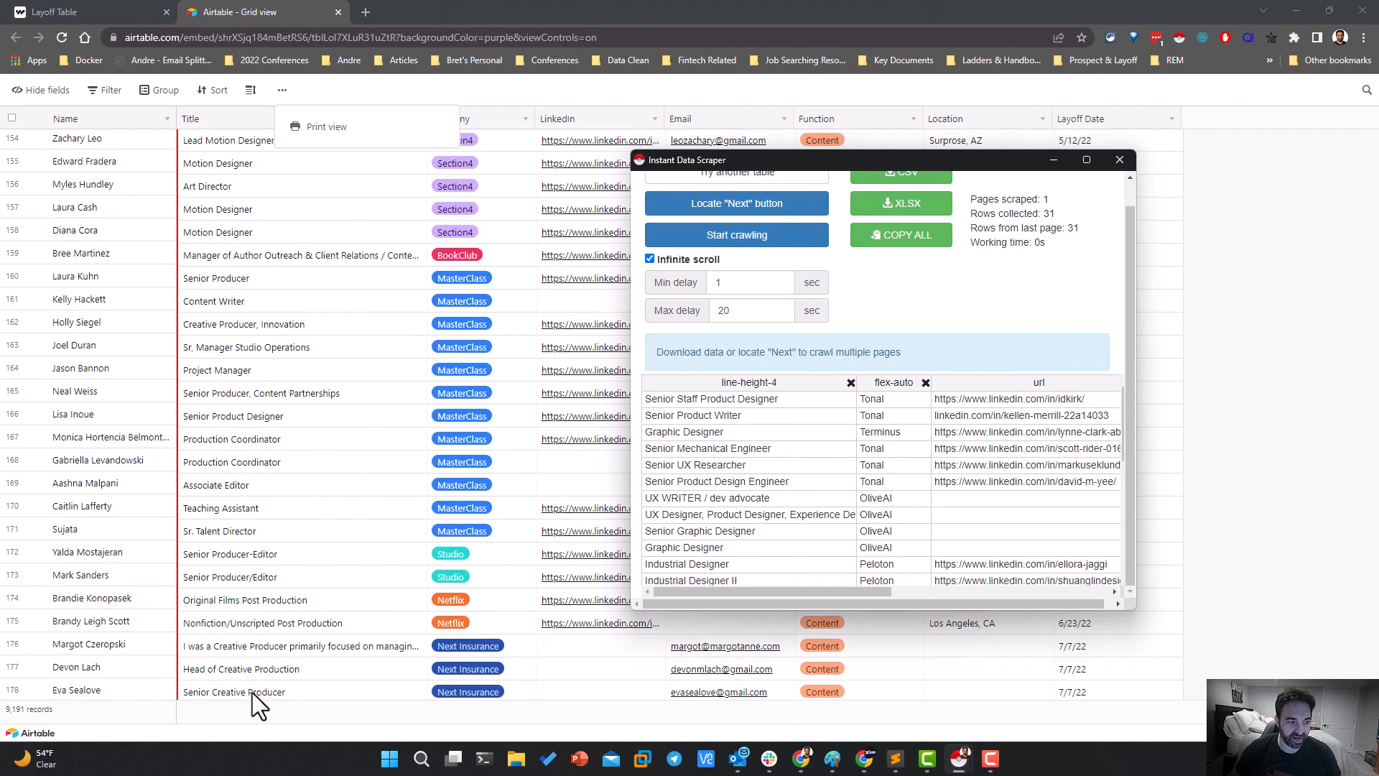
pyautogui.click(27, 708)
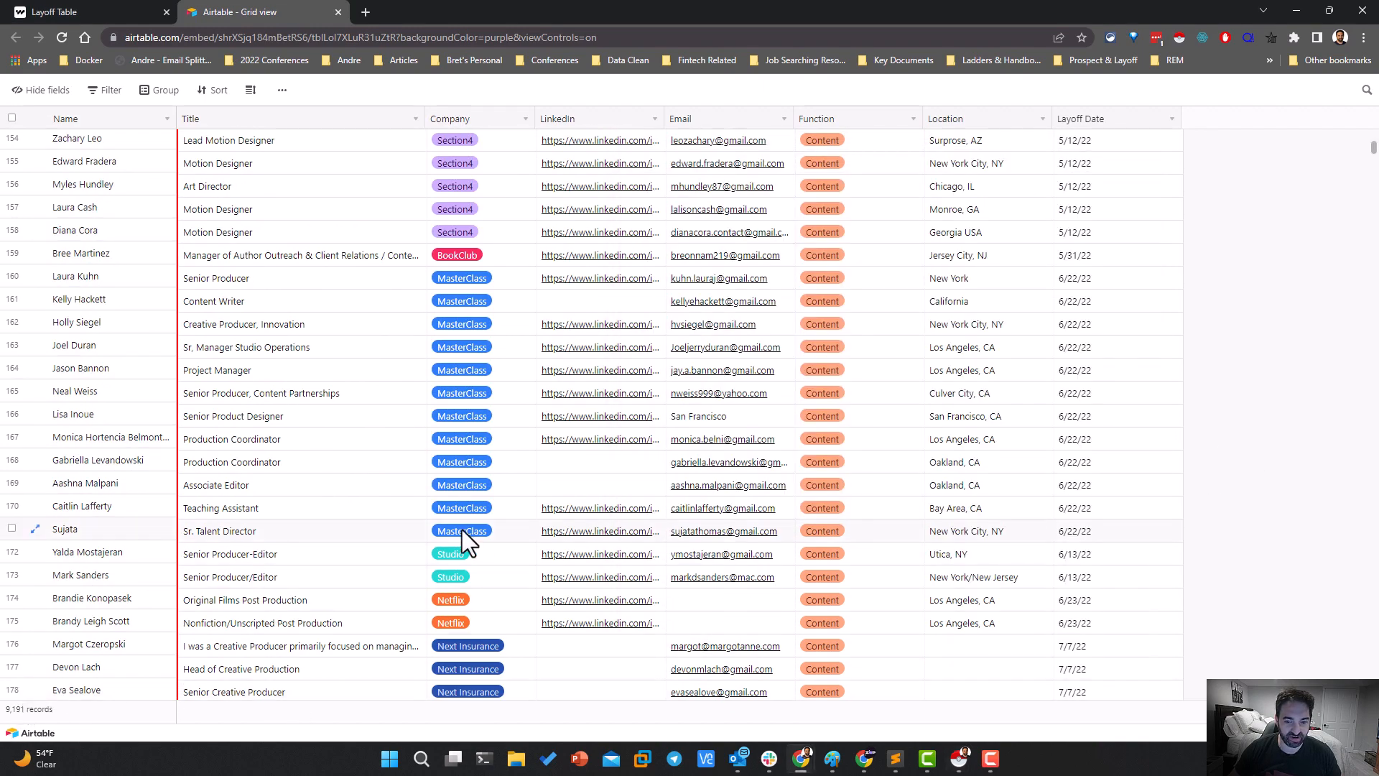
# Close the leftover Instant Data Scraper windows and run the scraper again on the Airtable grid
pyautogui.moveTo(959, 758)
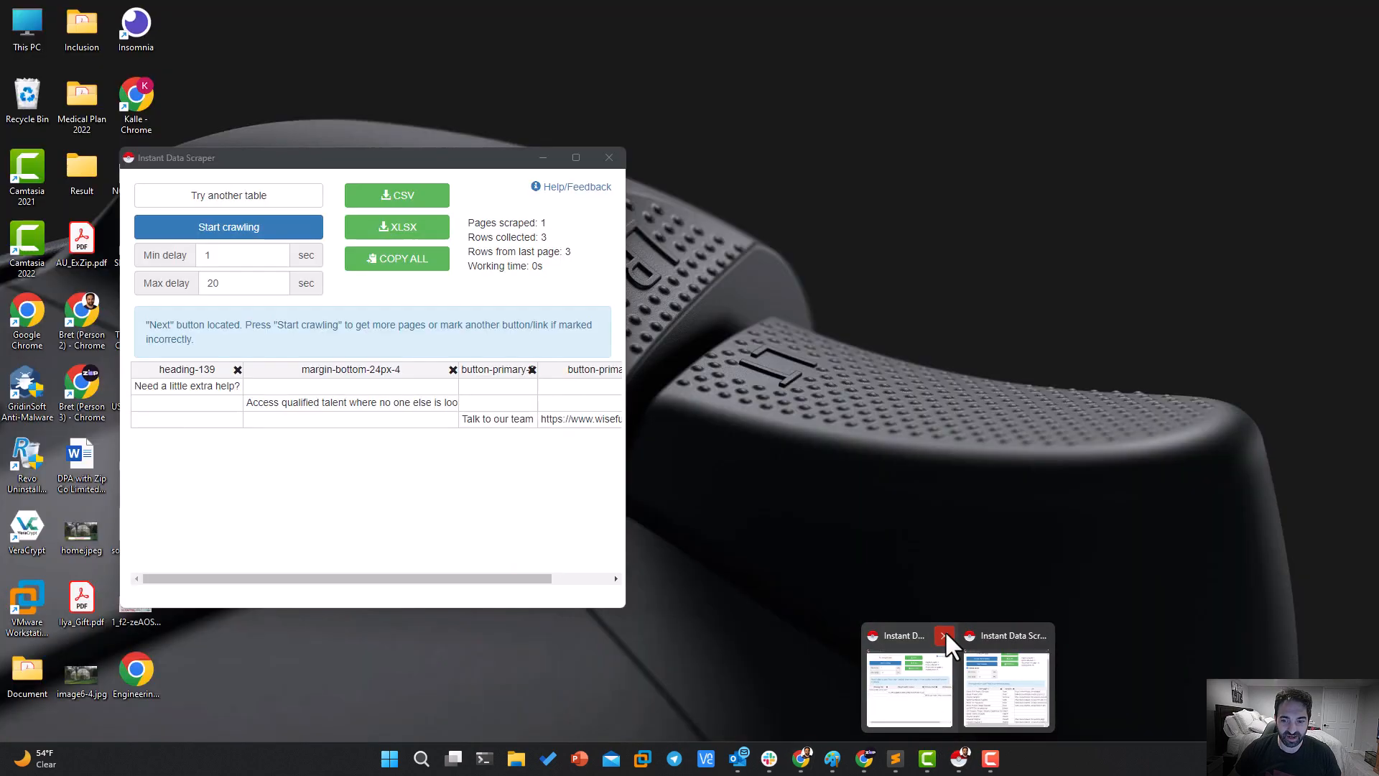
pyautogui.click(945, 630)
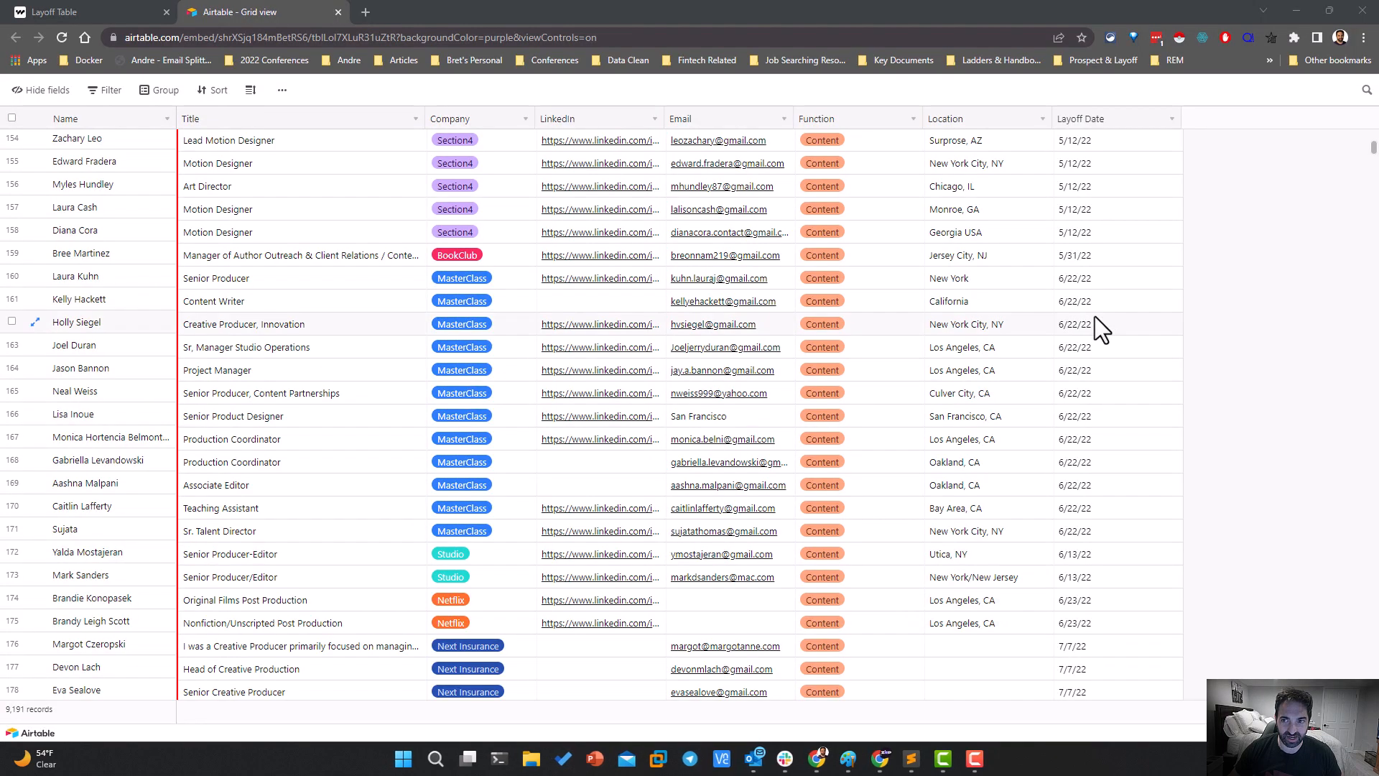
pyautogui.click(1176, 35)
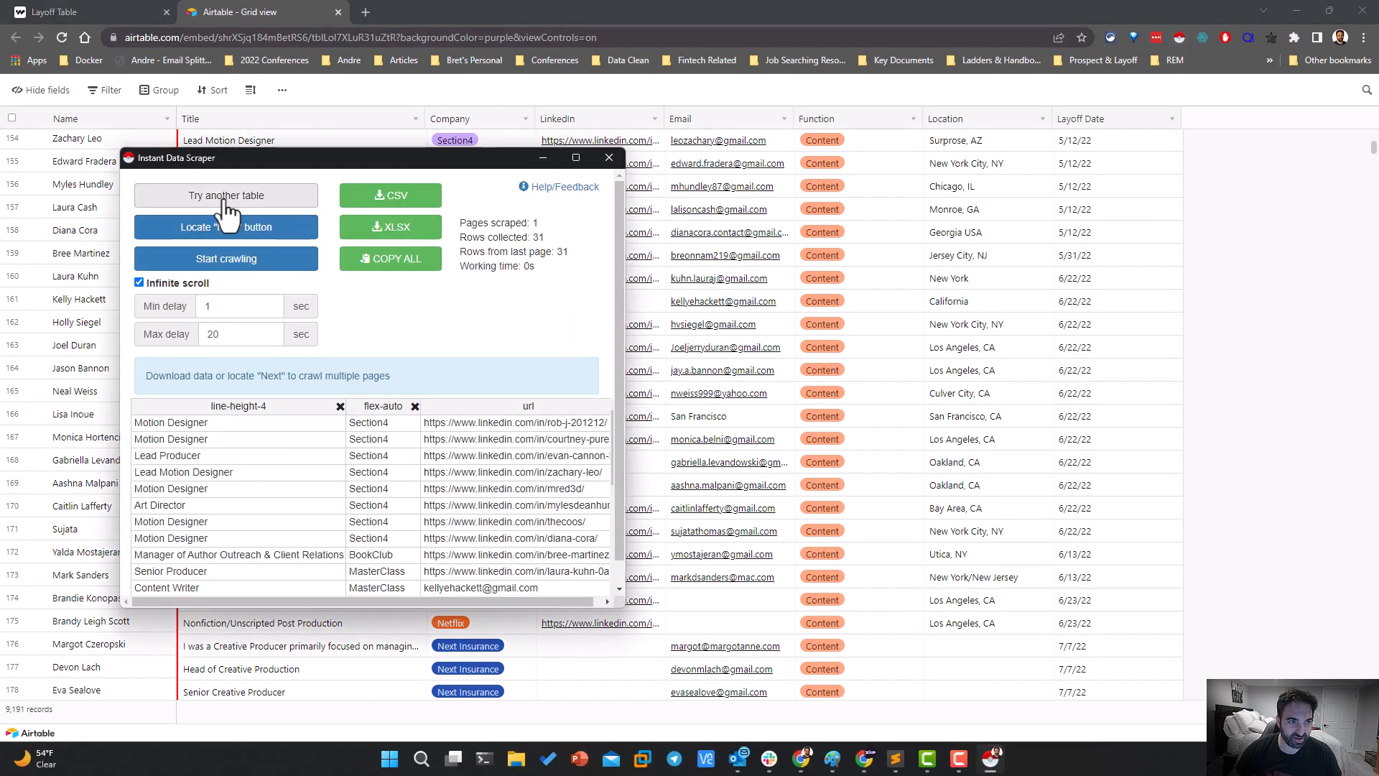
# Try to crawl the grid with infinite scroll, restart the crawl at rows further down, and close the scraper
pyautogui.click(195, 263)
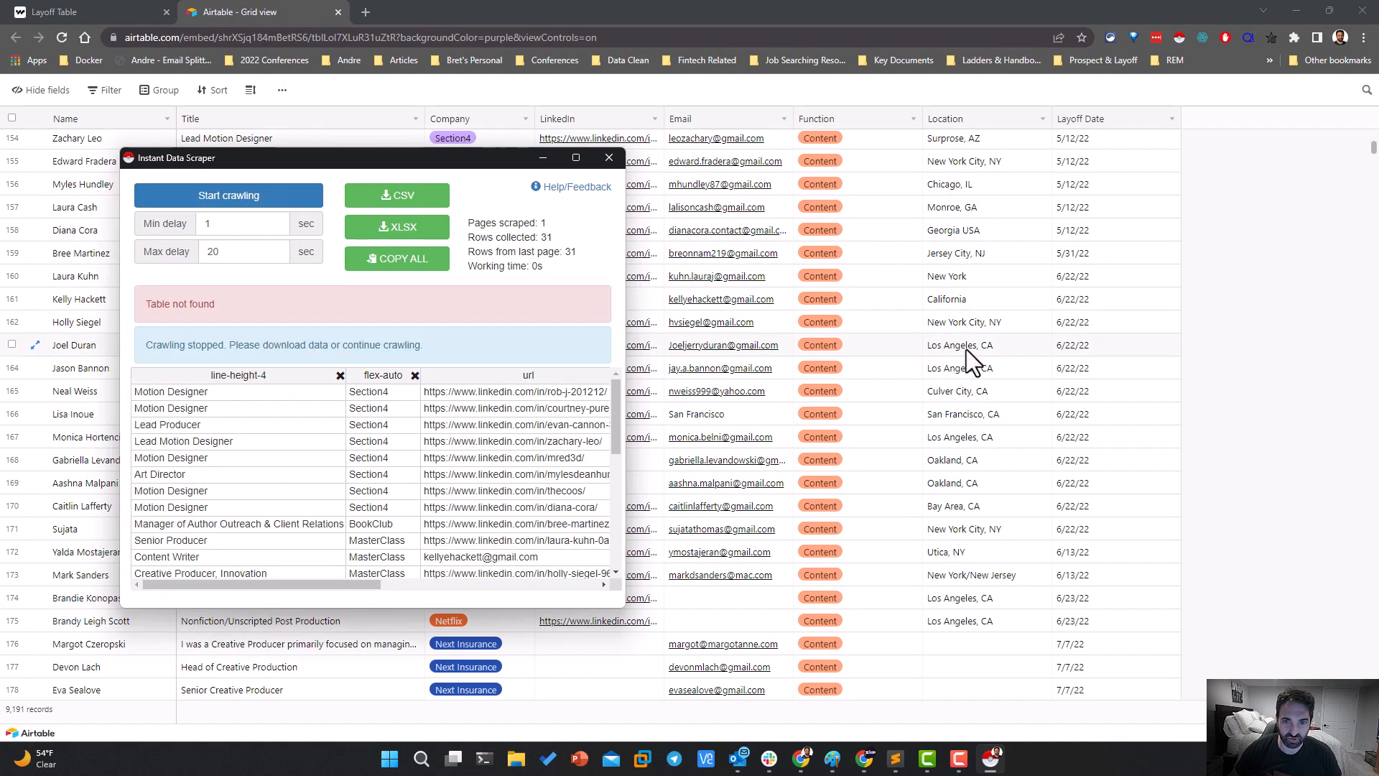
pyautogui.scroll(-20, 967, 349)
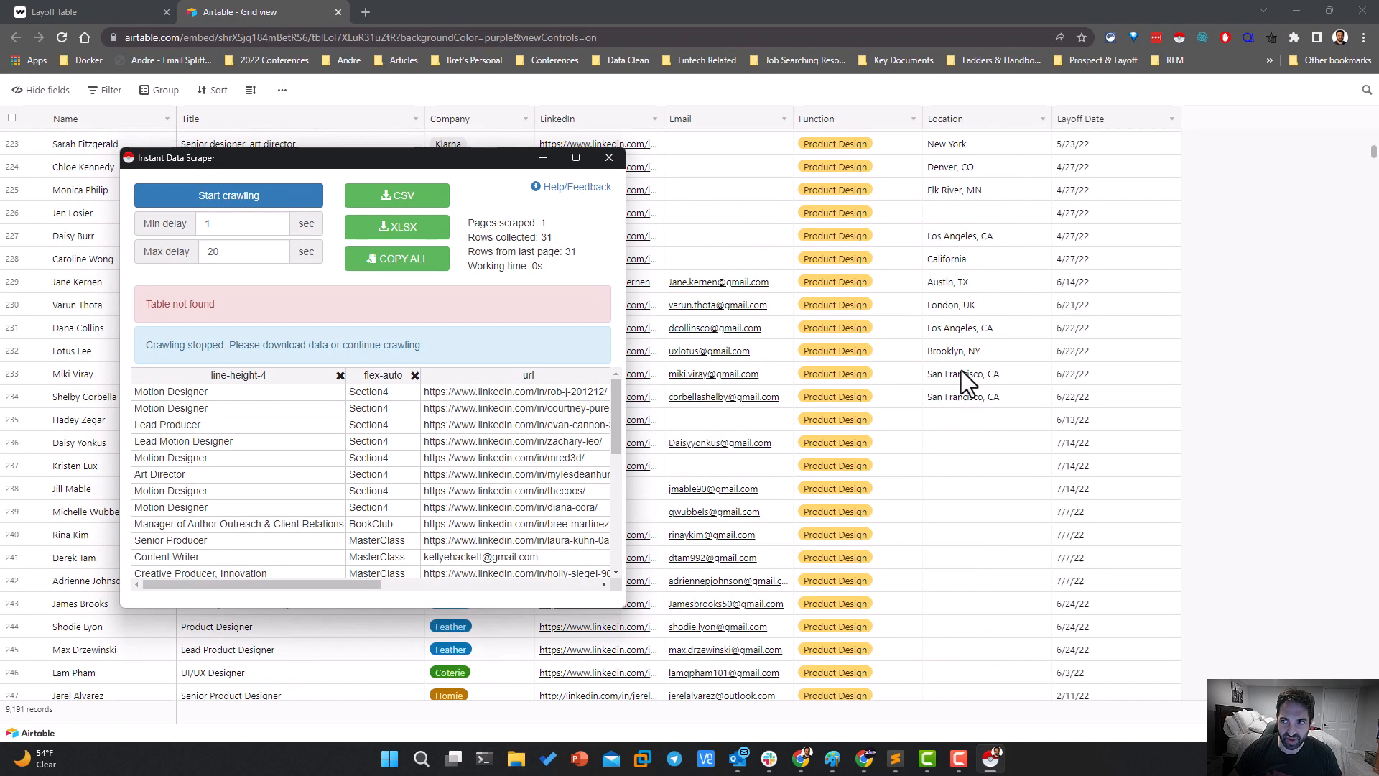
pyautogui.scroll(-5, 950, 372)
pyautogui.click(206, 199)
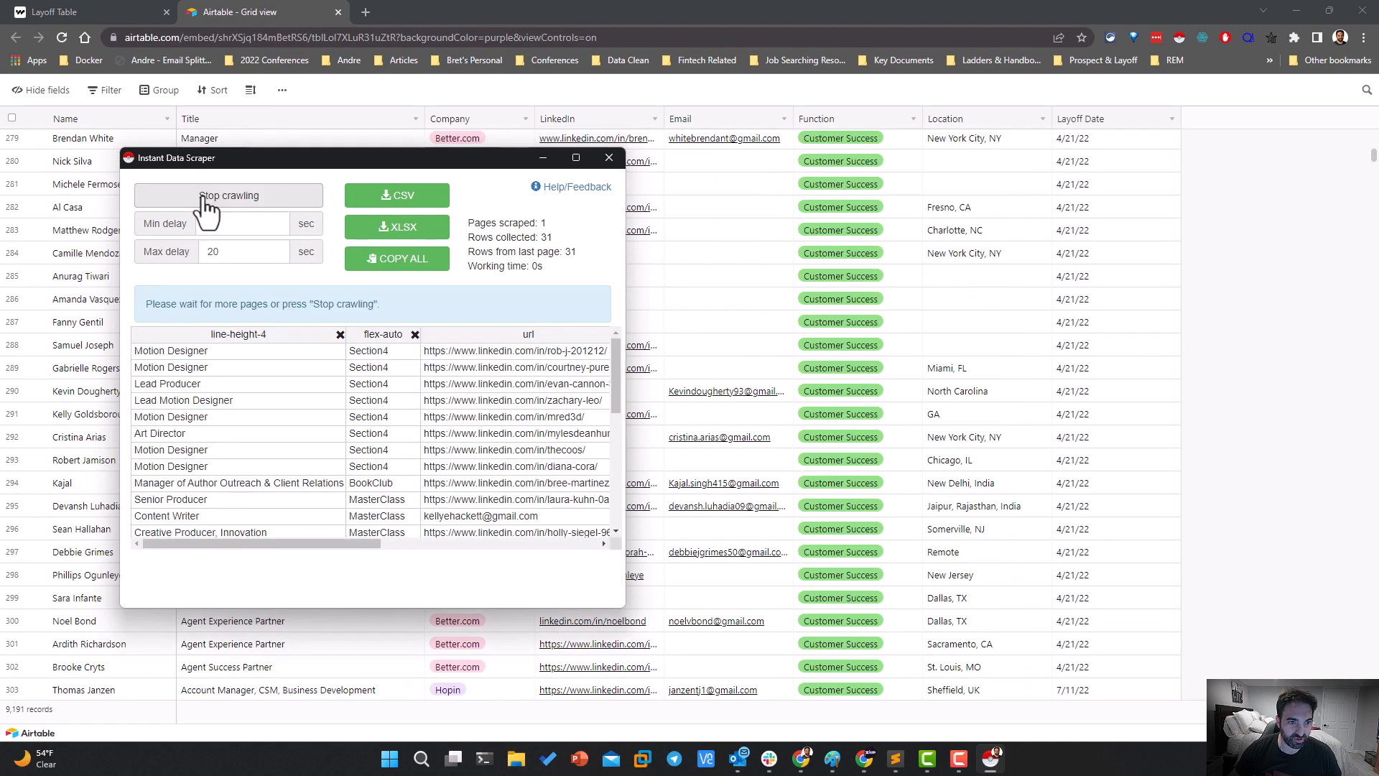
pyautogui.click(206, 200)
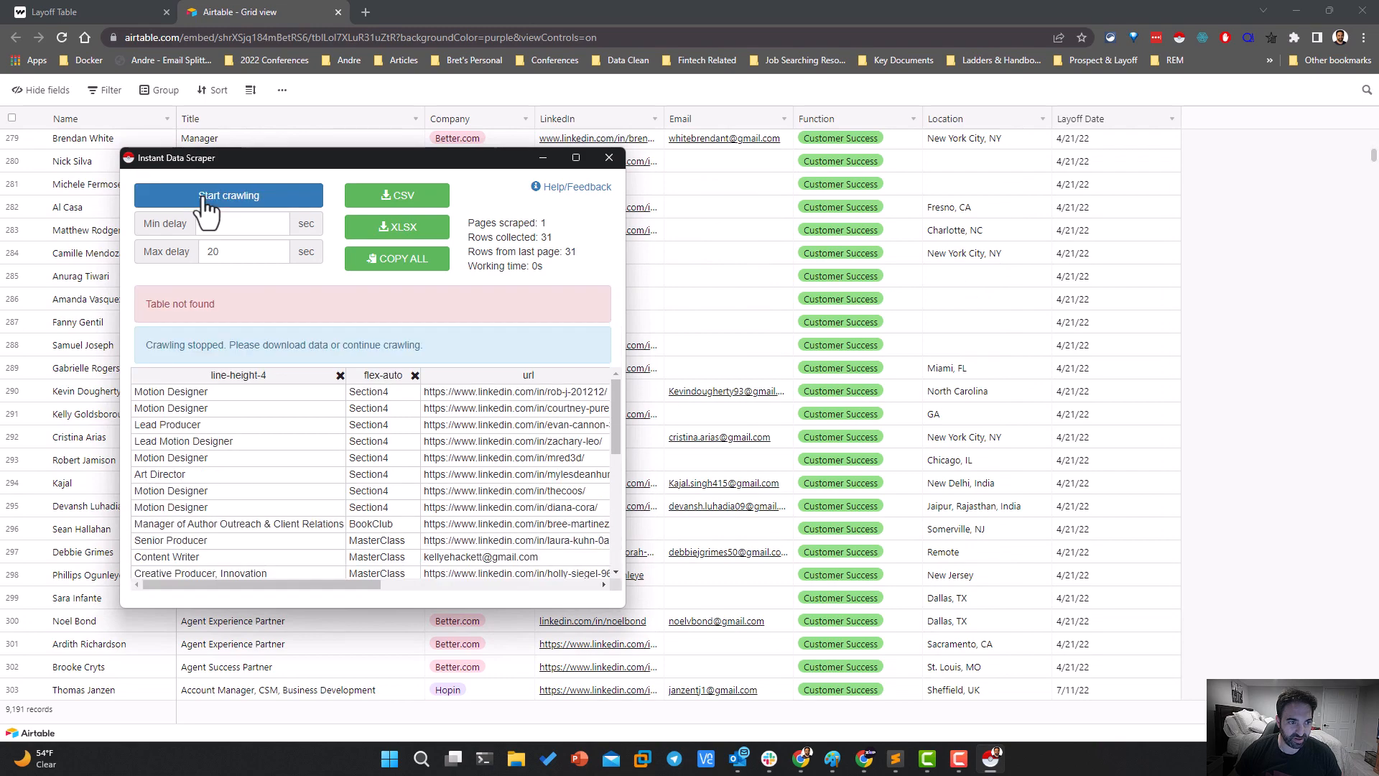
pyautogui.scroll(-6, 899, 409)
pyautogui.scroll(-10, 899, 410)
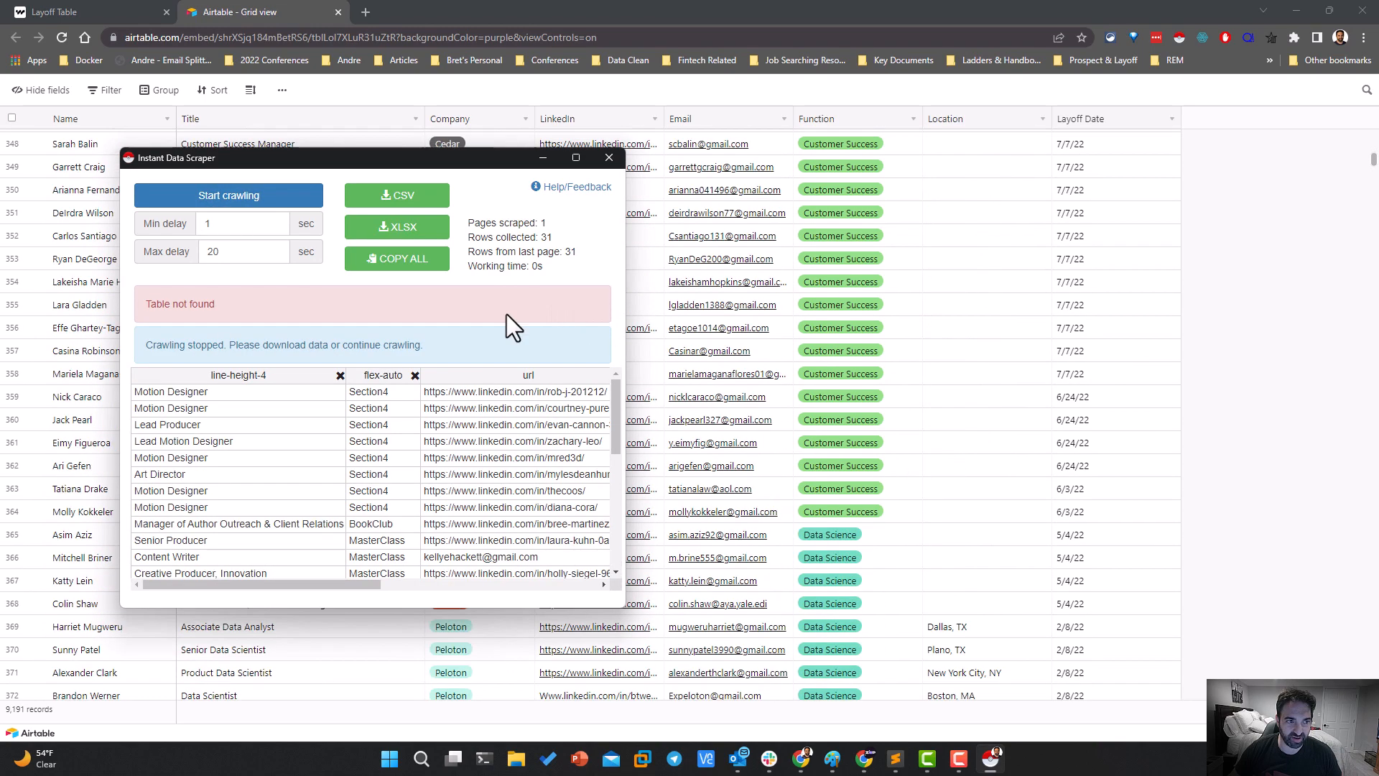
pyautogui.click(267, 204)
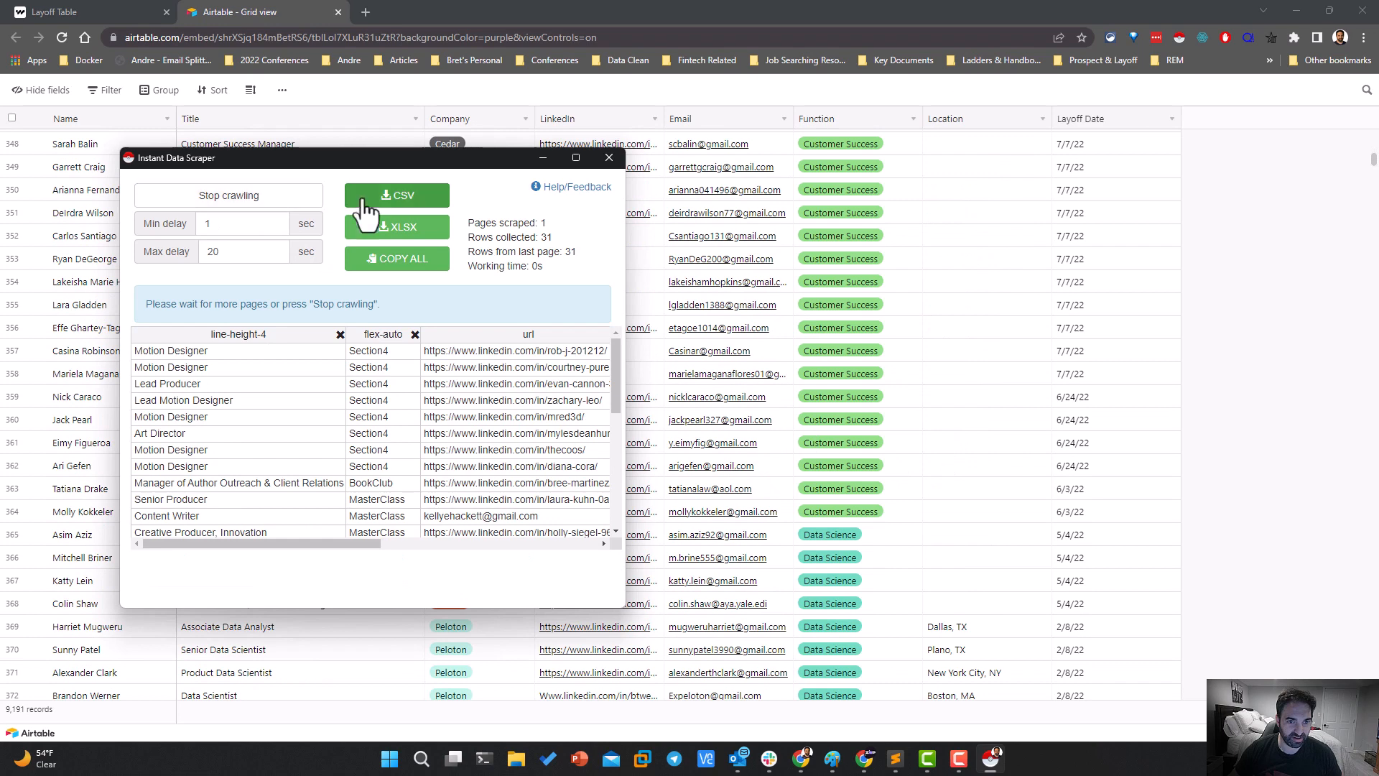
pyautogui.click(608, 158)
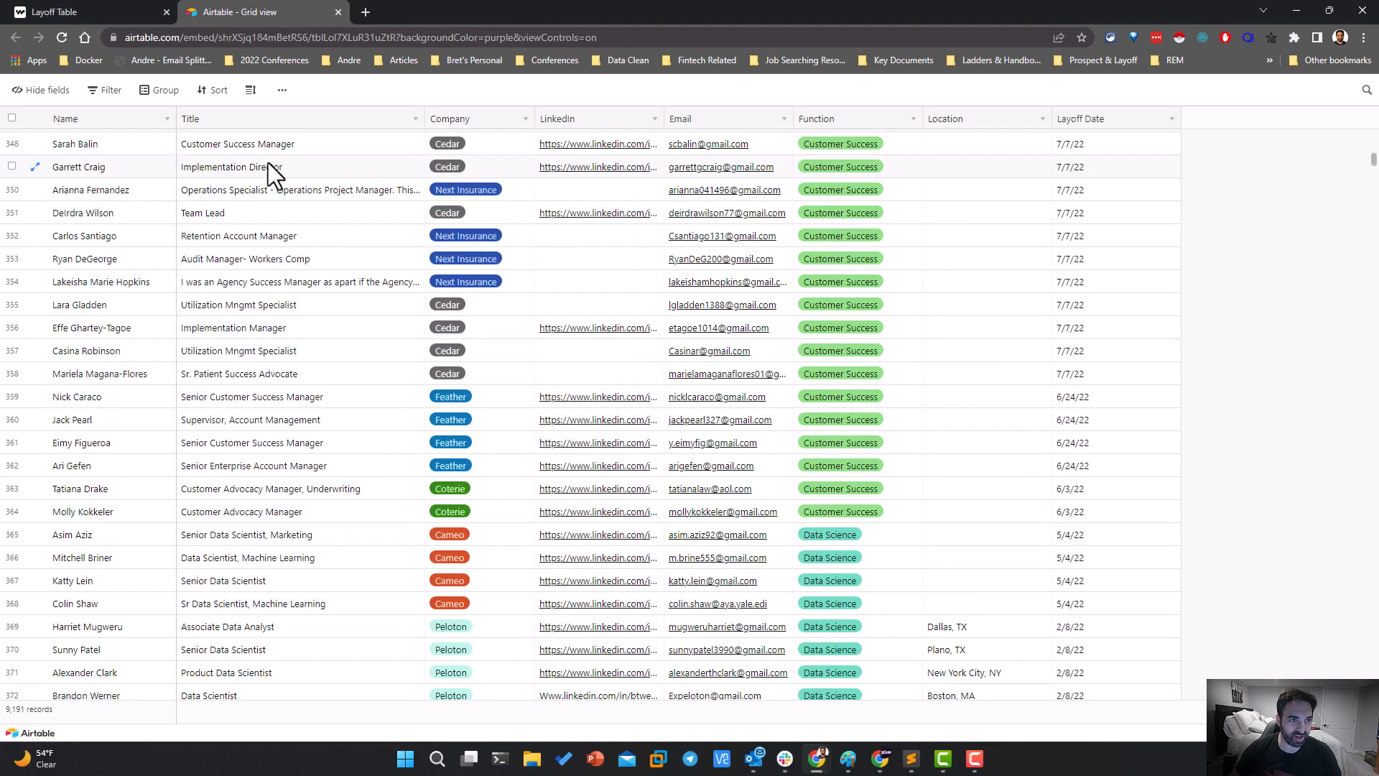
# Try selecting a block of cells across several grid columns and check the additional view options near the first records
pyautogui.click(1149, 149)
pyautogui.scroll(1, 1120, 179)
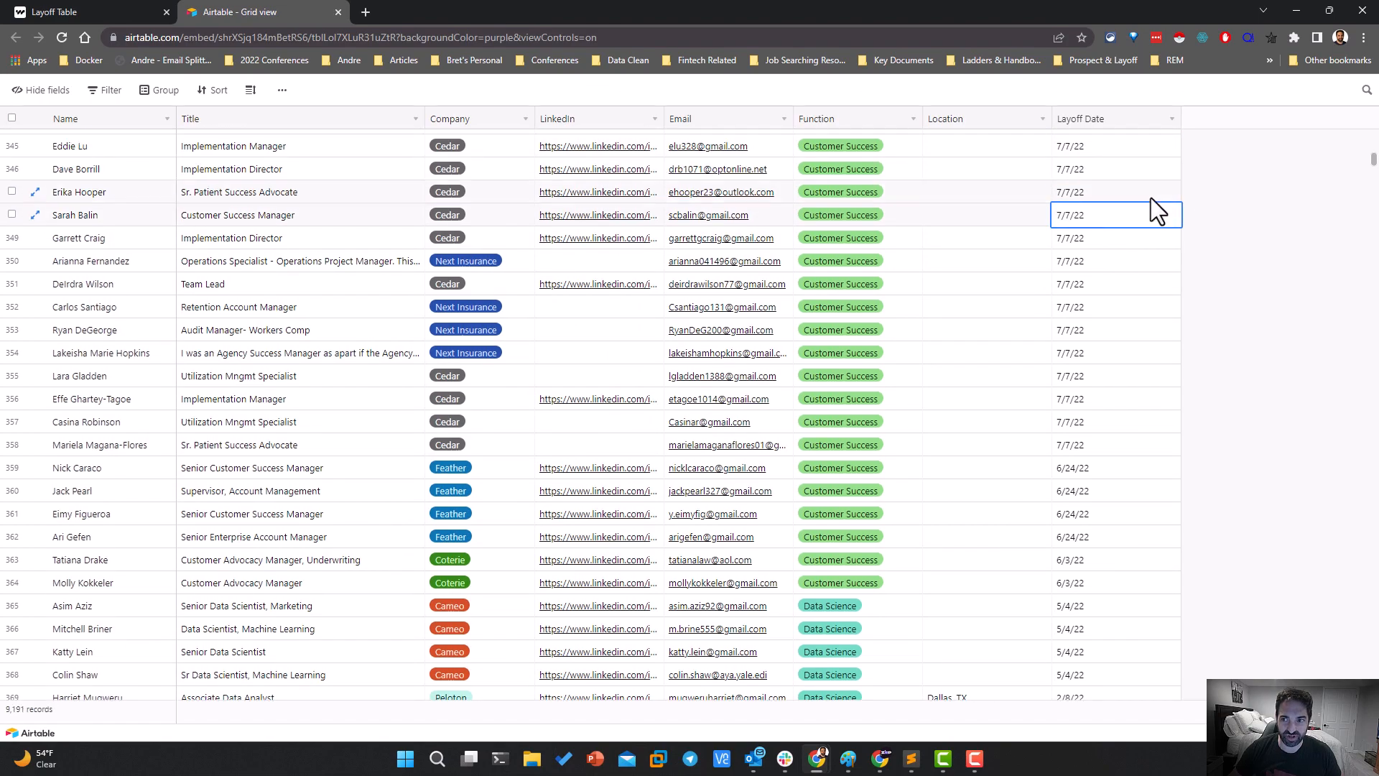
pyautogui.scroll(1, 993, 187)
pyautogui.moveTo(991, 196); pyautogui.dragTo(649, 400)
pyautogui.scroll(20, 610, 360)
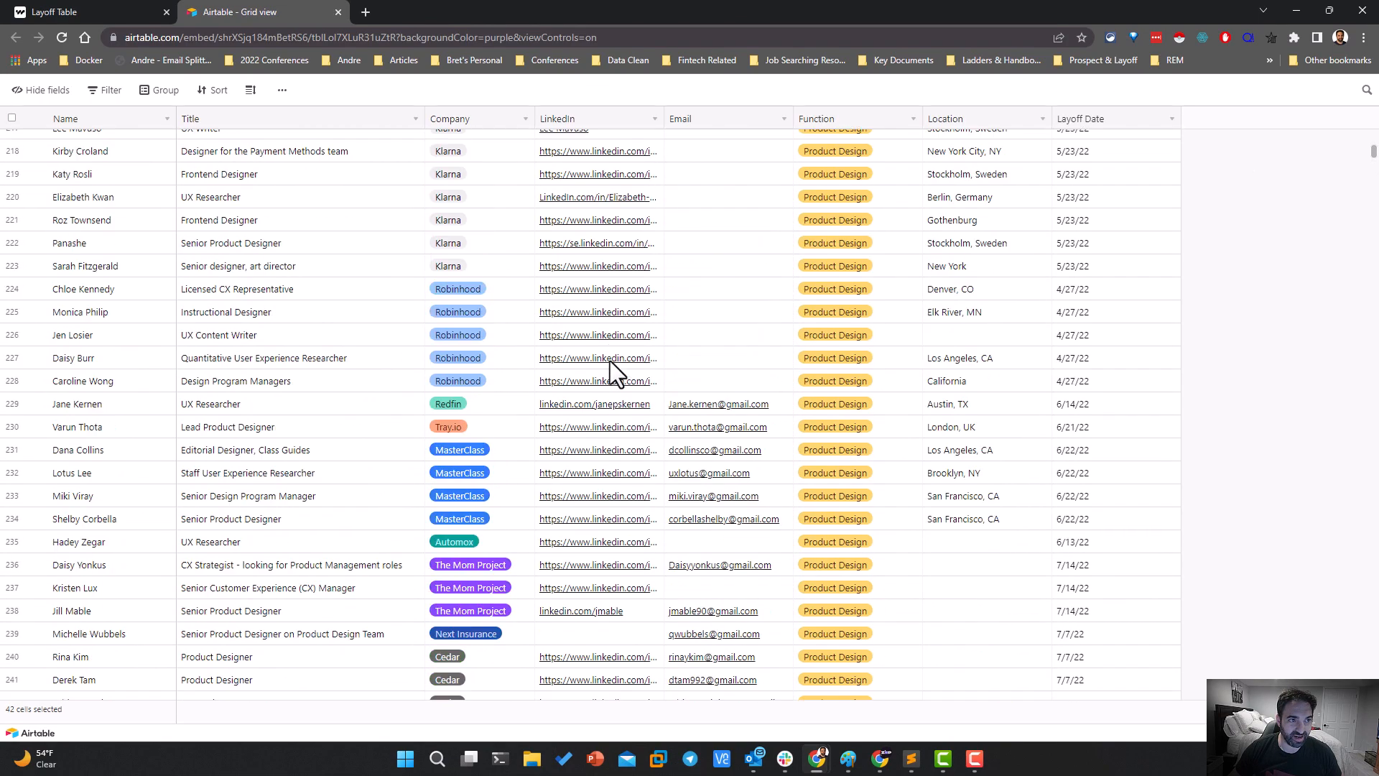
pyautogui.scroll(20, 610, 361)
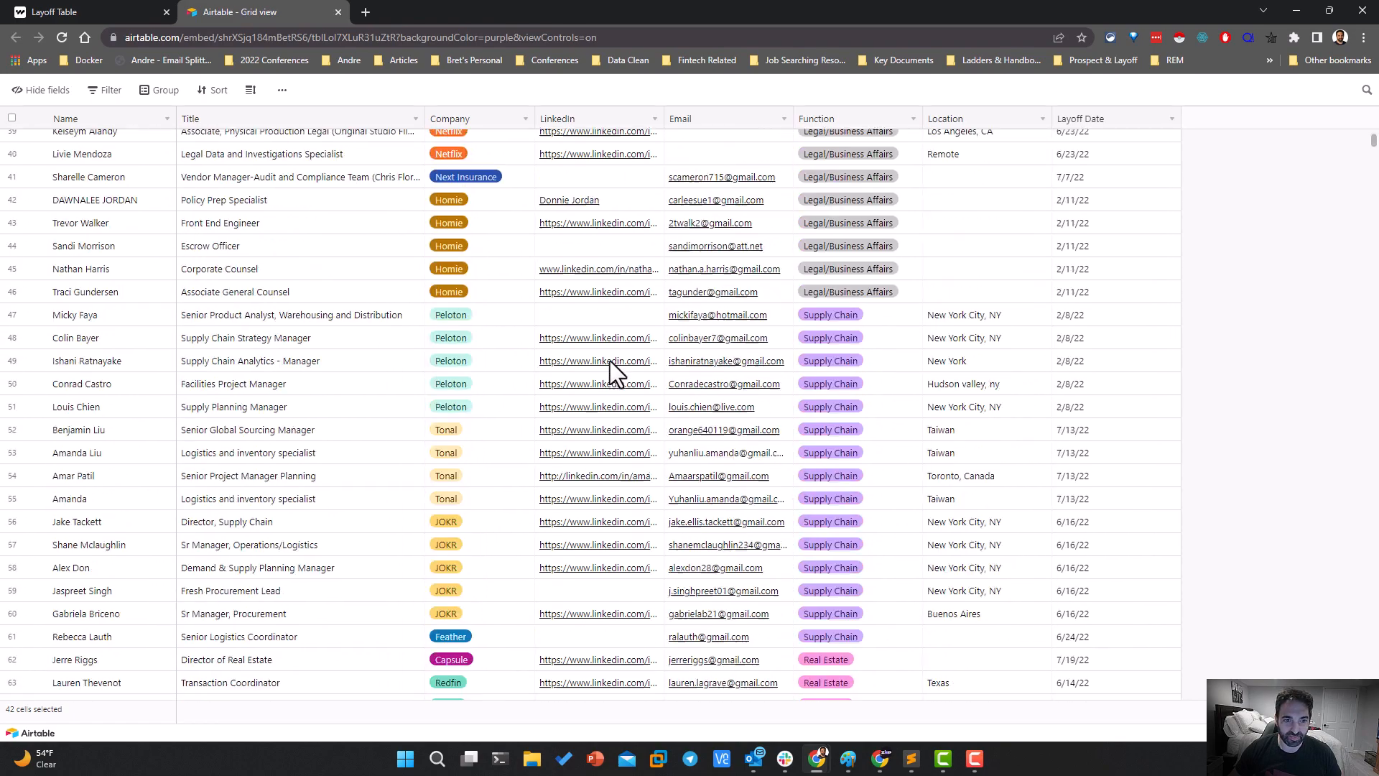
pyautogui.scroll(9, 610, 360)
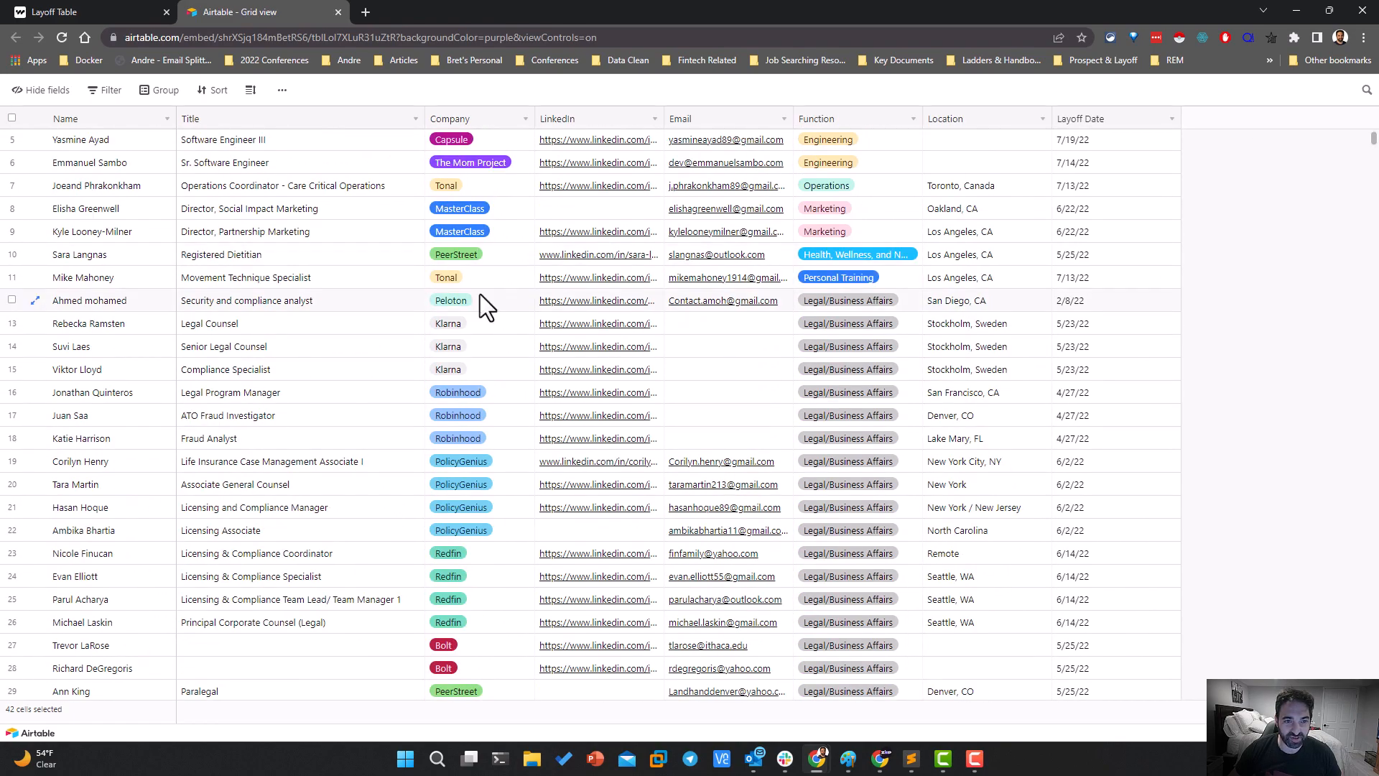
pyautogui.click(515, 92)
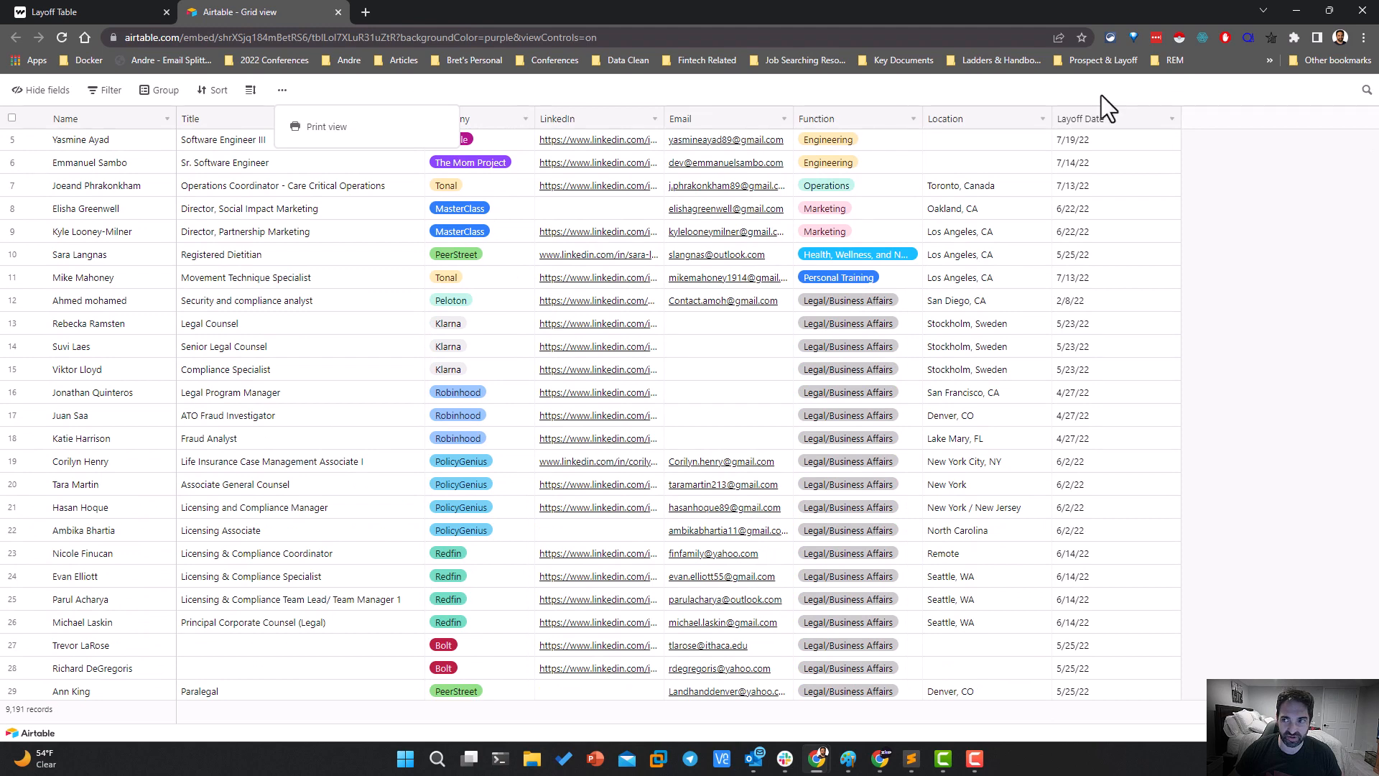
# Open the browser's developer tools and reload the embed to record its /api network requests
pyautogui.click(1363, 37)
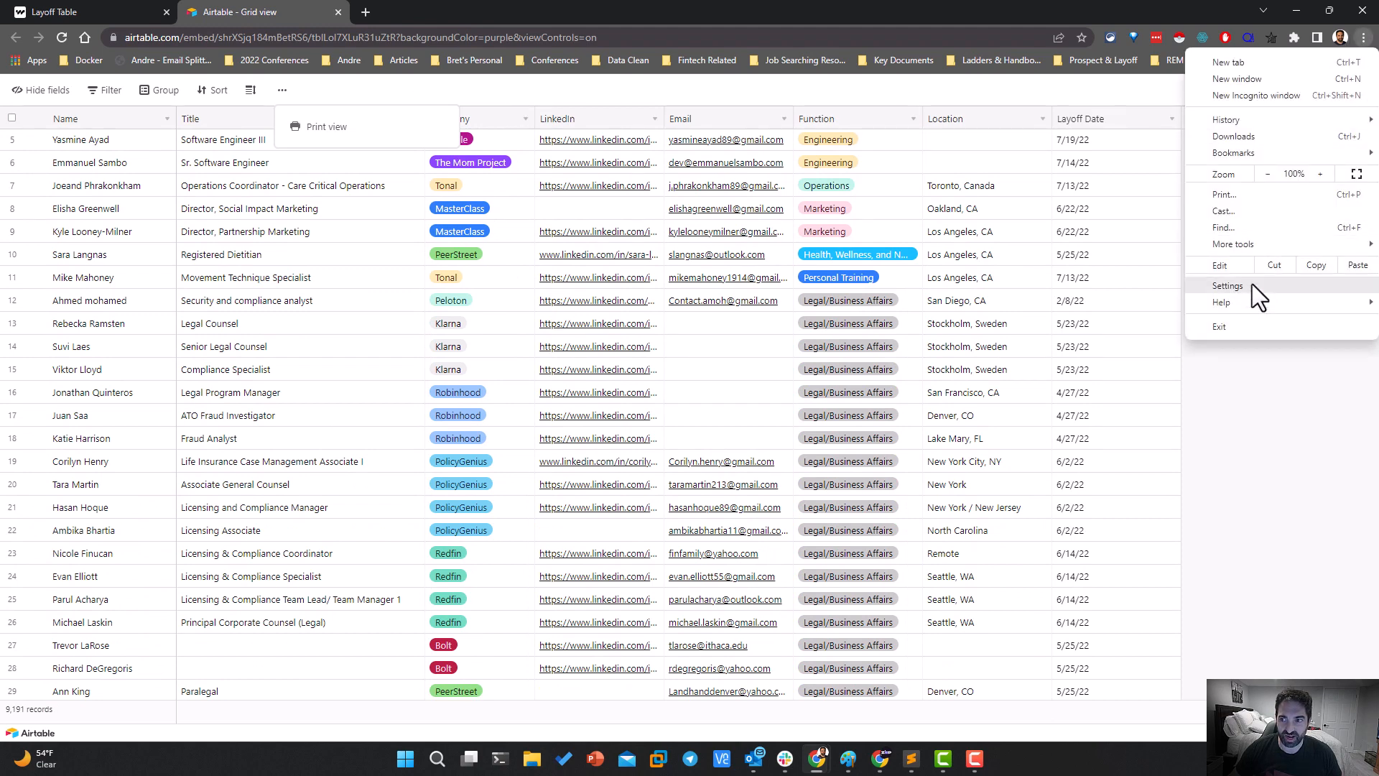
pyautogui.moveTo(1245, 246)
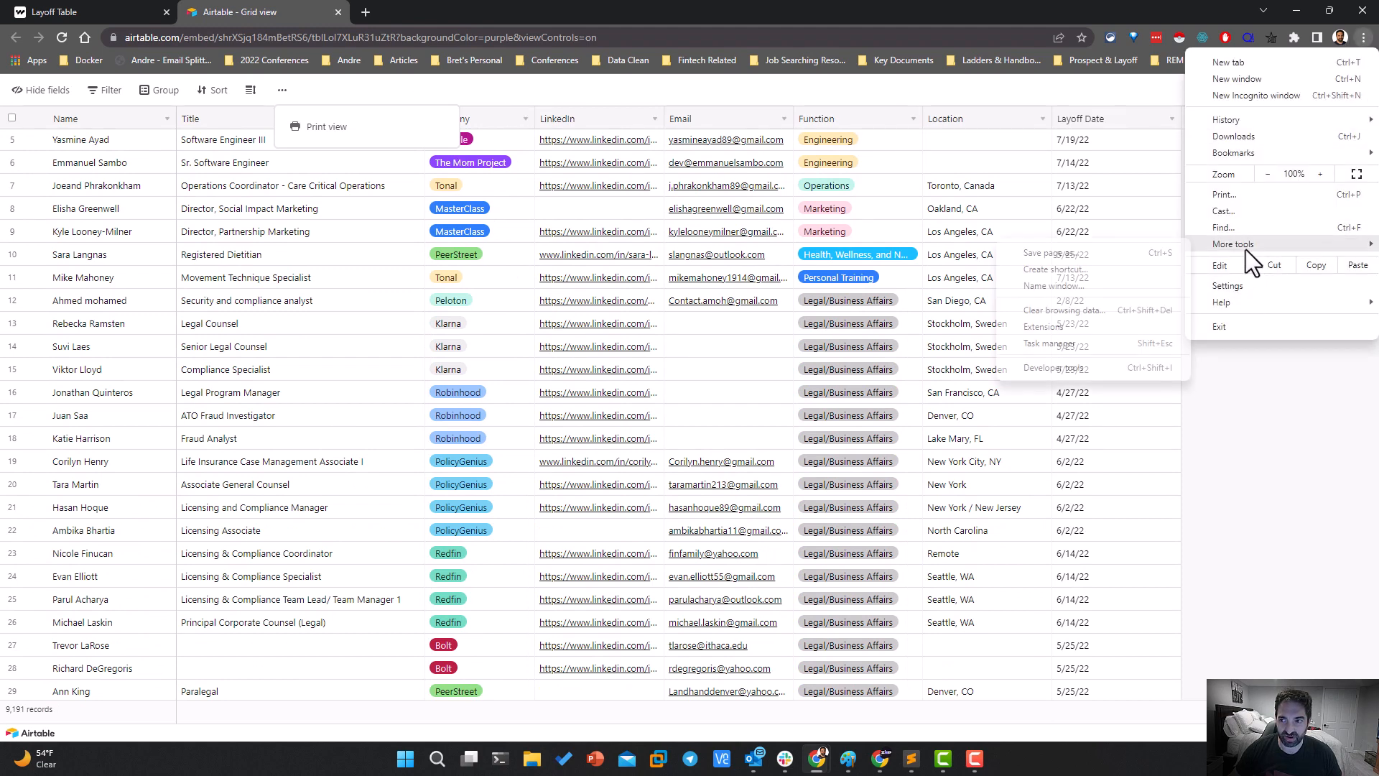
pyautogui.click(1053, 372)
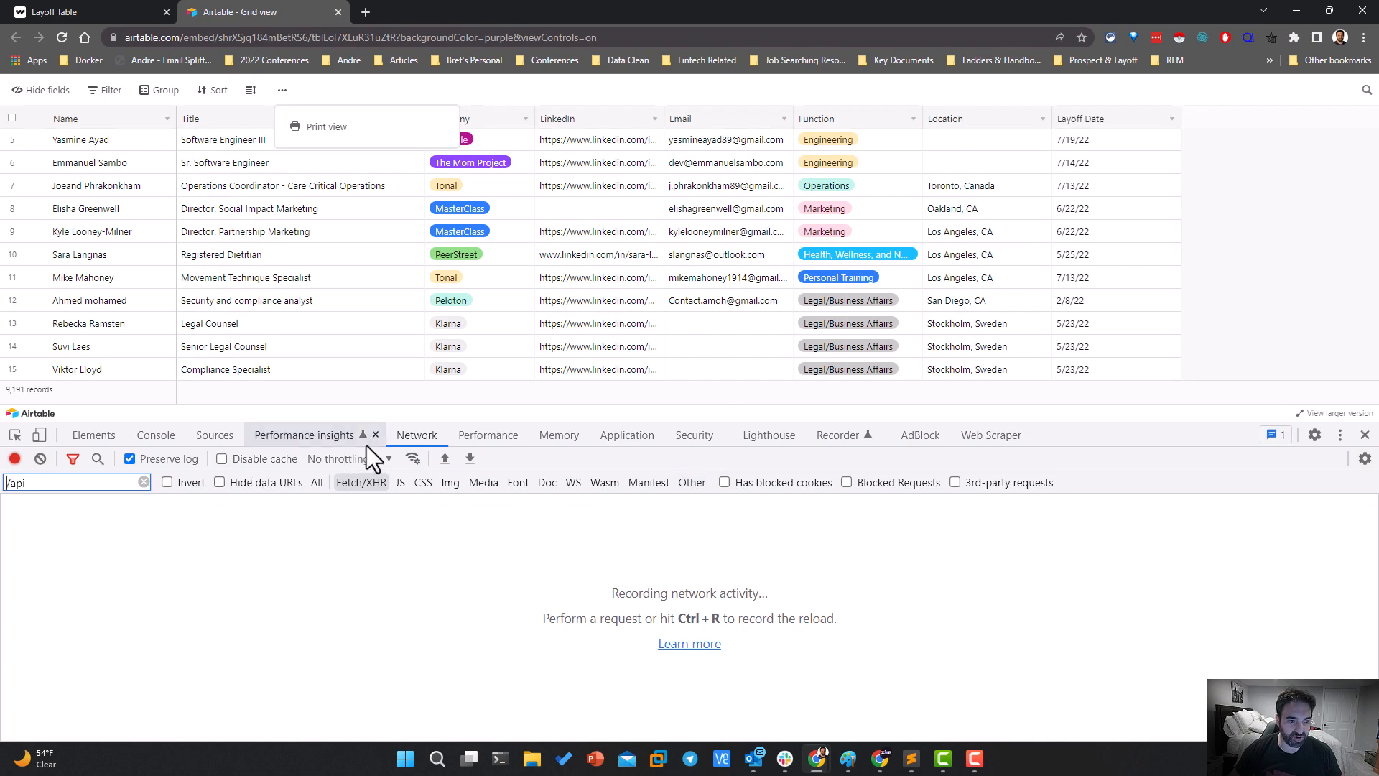
pyautogui.click(56, 34)
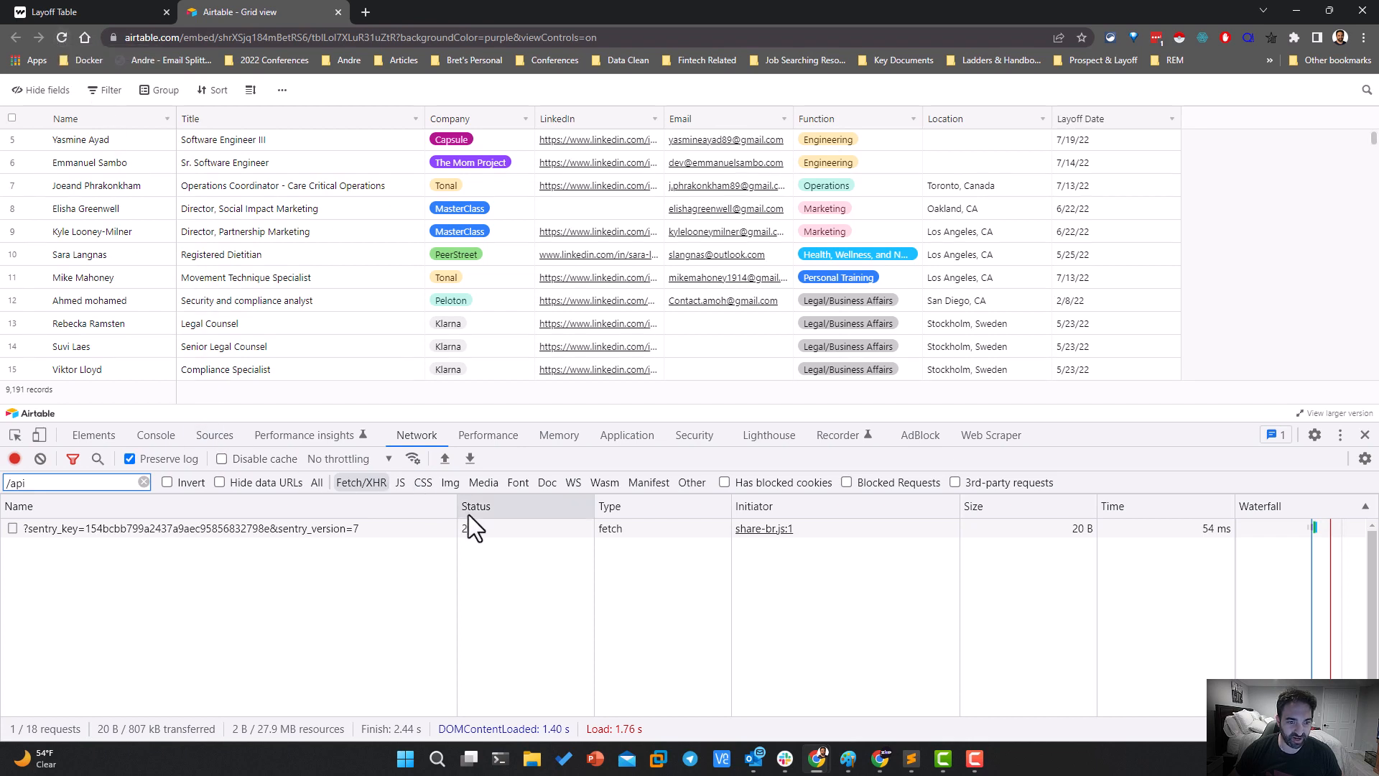
# Examine the payload, preview and response of the sentry request and look at the reports request
pyautogui.moveTo(457, 507); pyautogui.dragTo(388, 537)
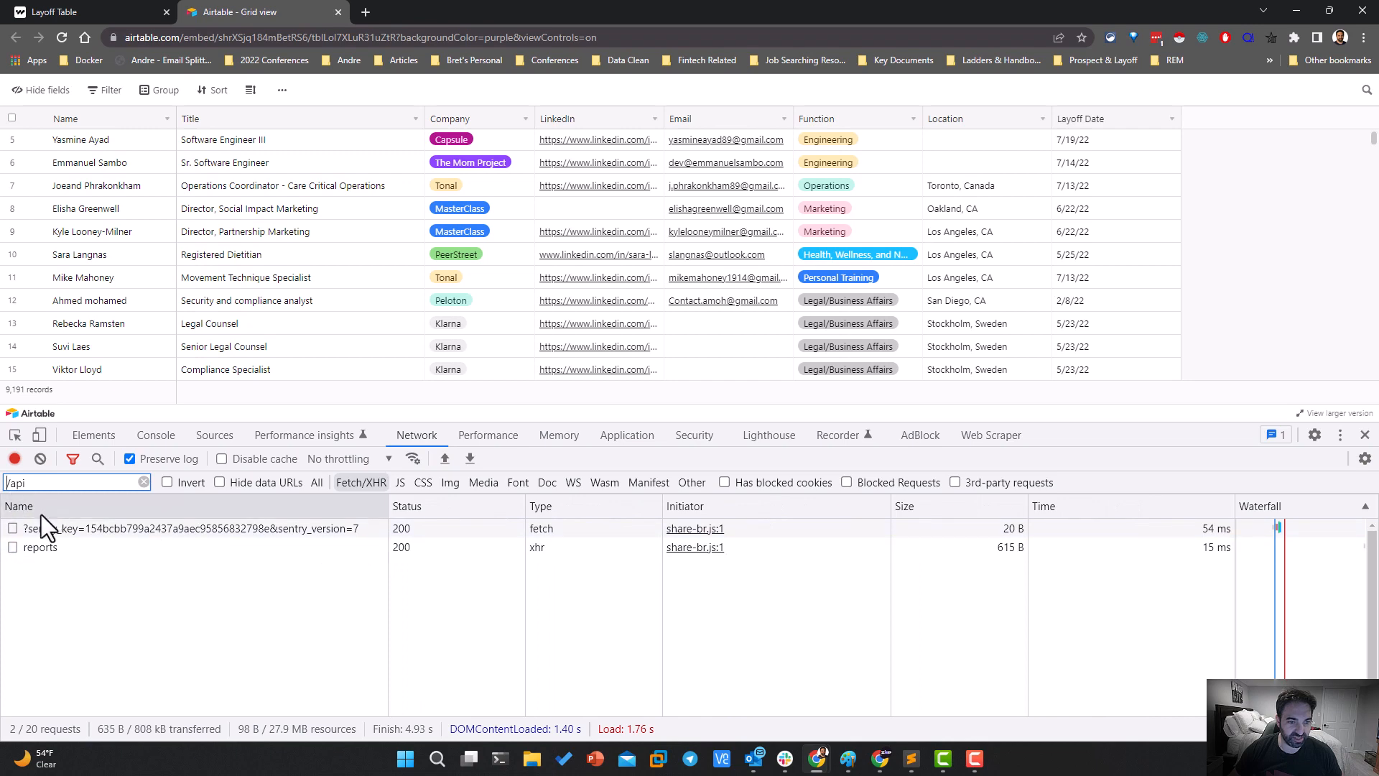
pyautogui.click(204, 530)
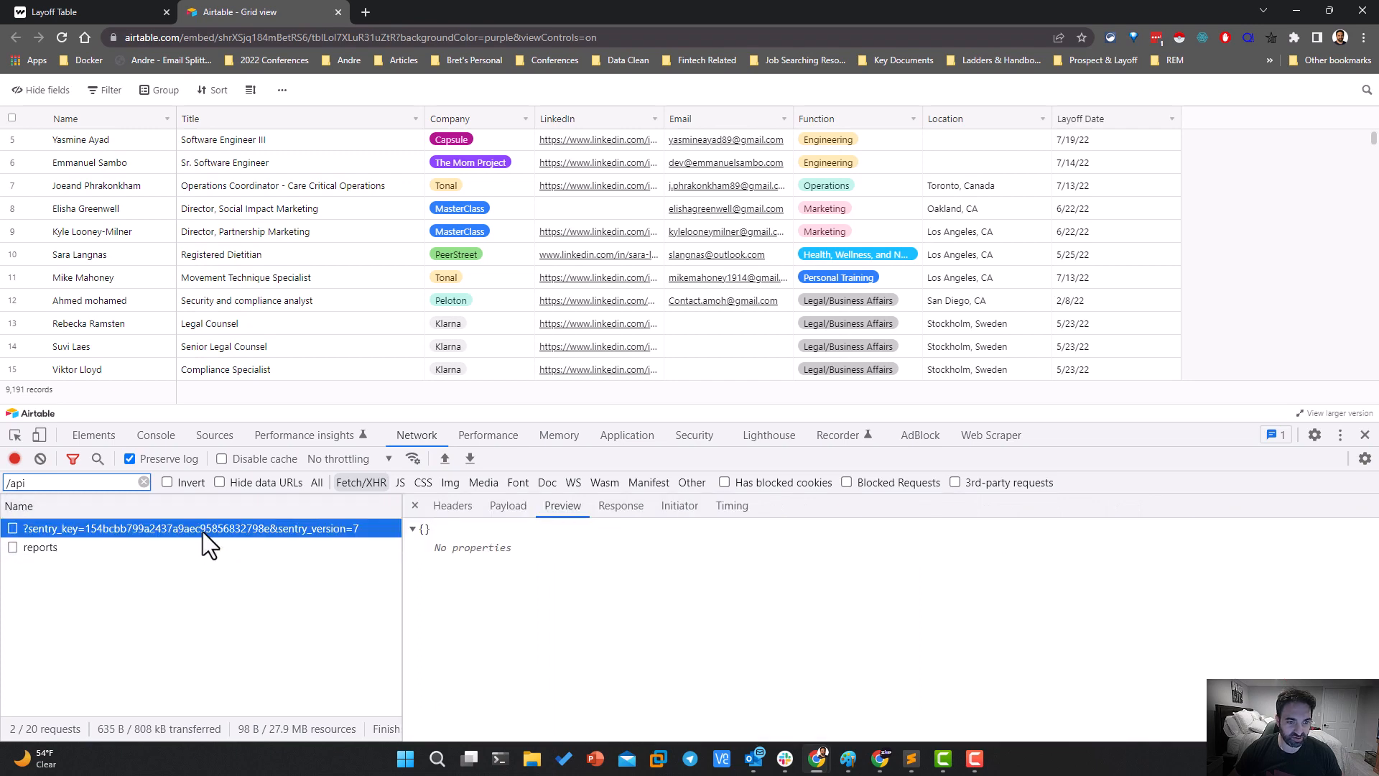
pyautogui.click(508, 506)
pyautogui.click(554, 505)
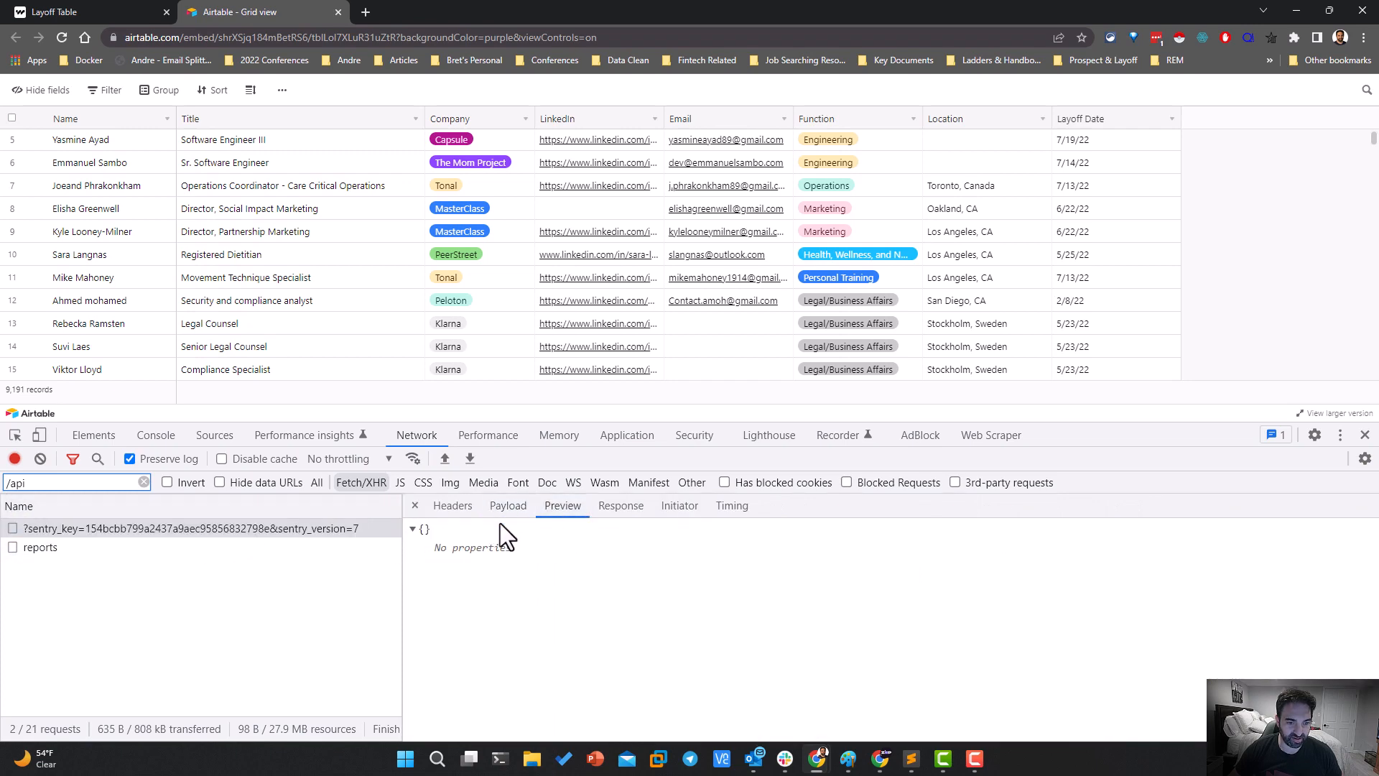
pyautogui.click(412, 529)
pyautogui.click(412, 529)
pyautogui.click(621, 506)
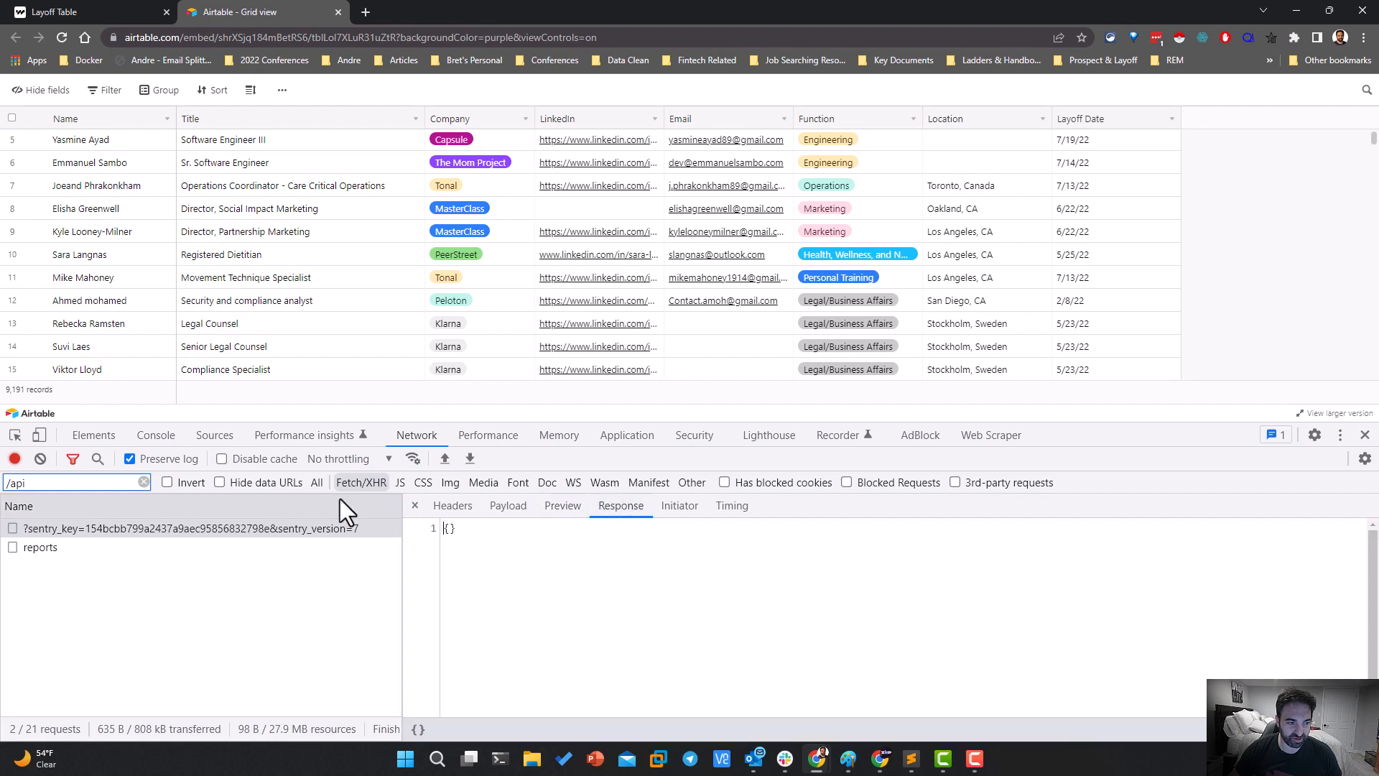
pyautogui.click(180, 542)
pyautogui.click(177, 530)
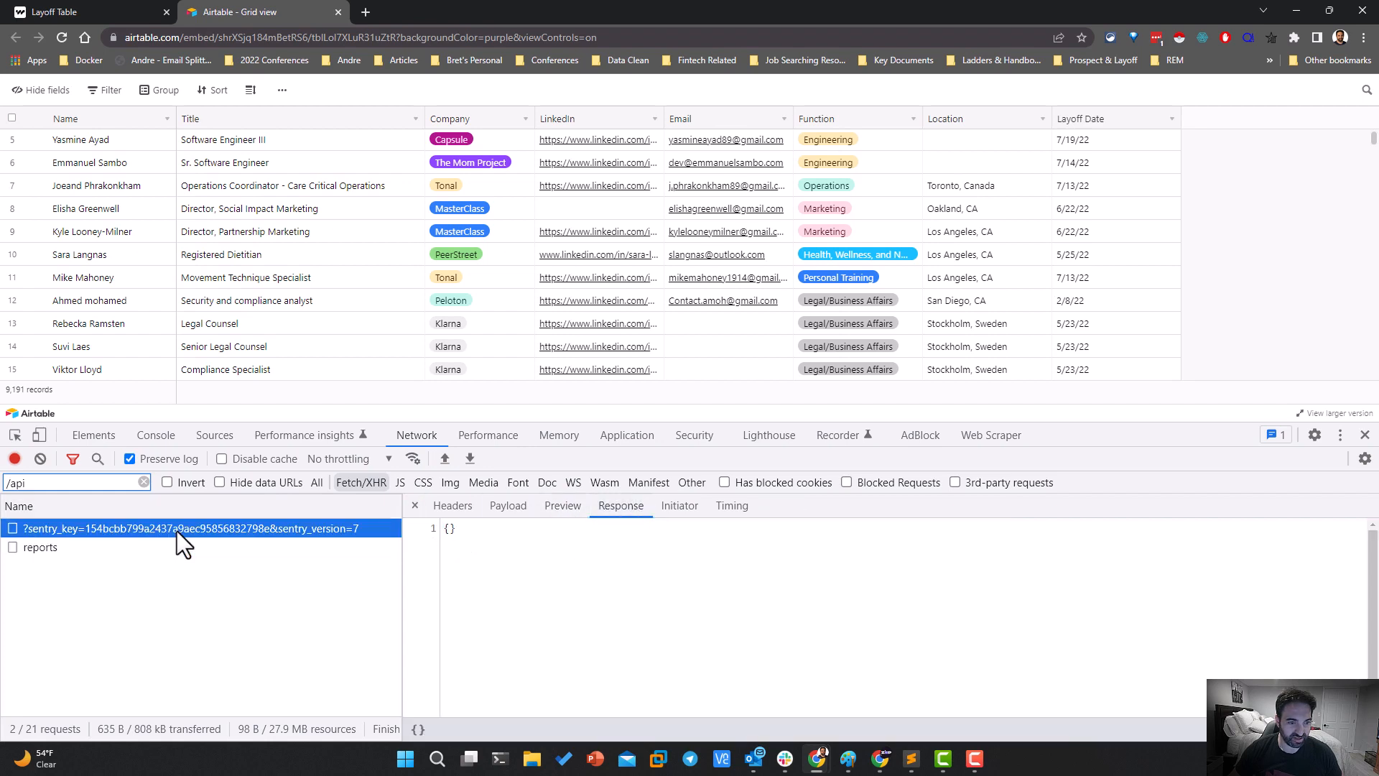
# List all request types, reload the embed and browse further down the grid to trigger new requests
pyautogui.click(344, 489)
pyautogui.click(317, 482)
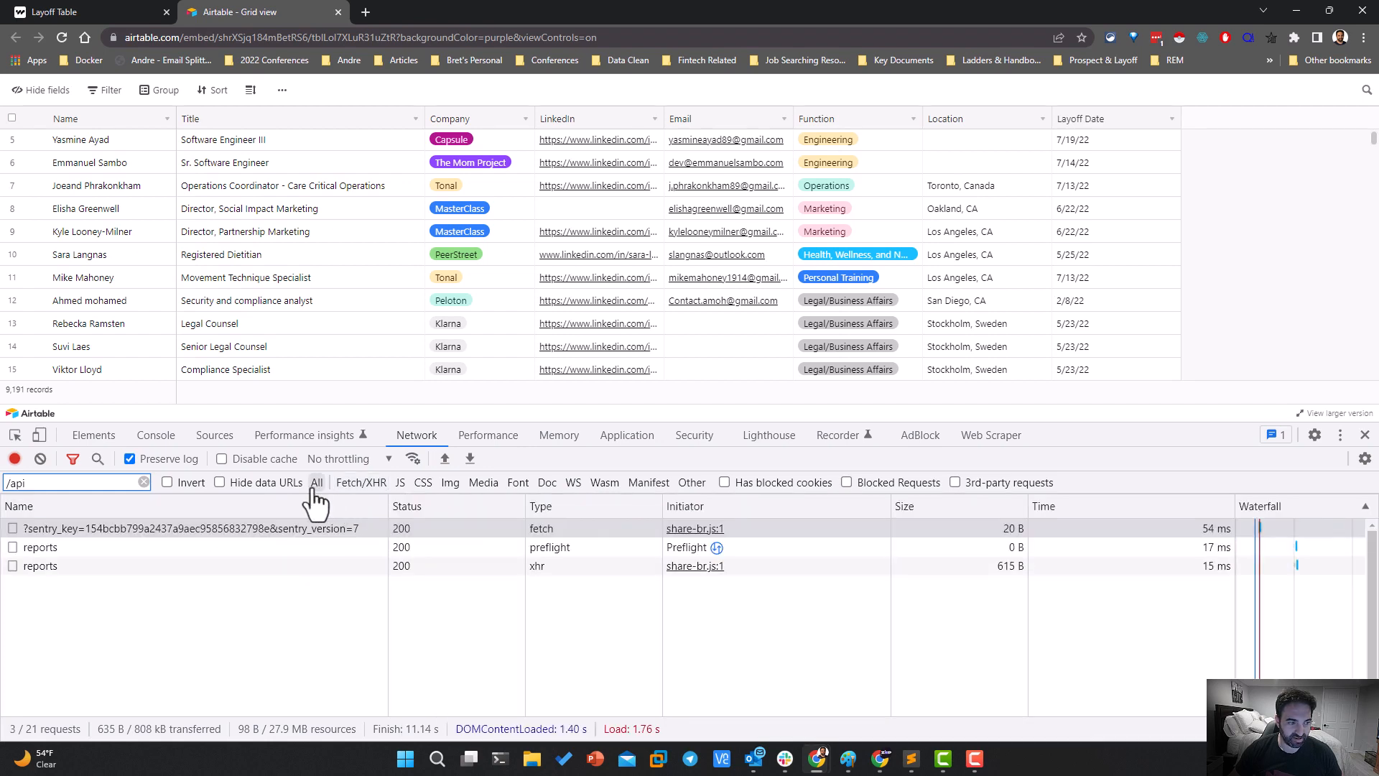
pyautogui.click(62, 38)
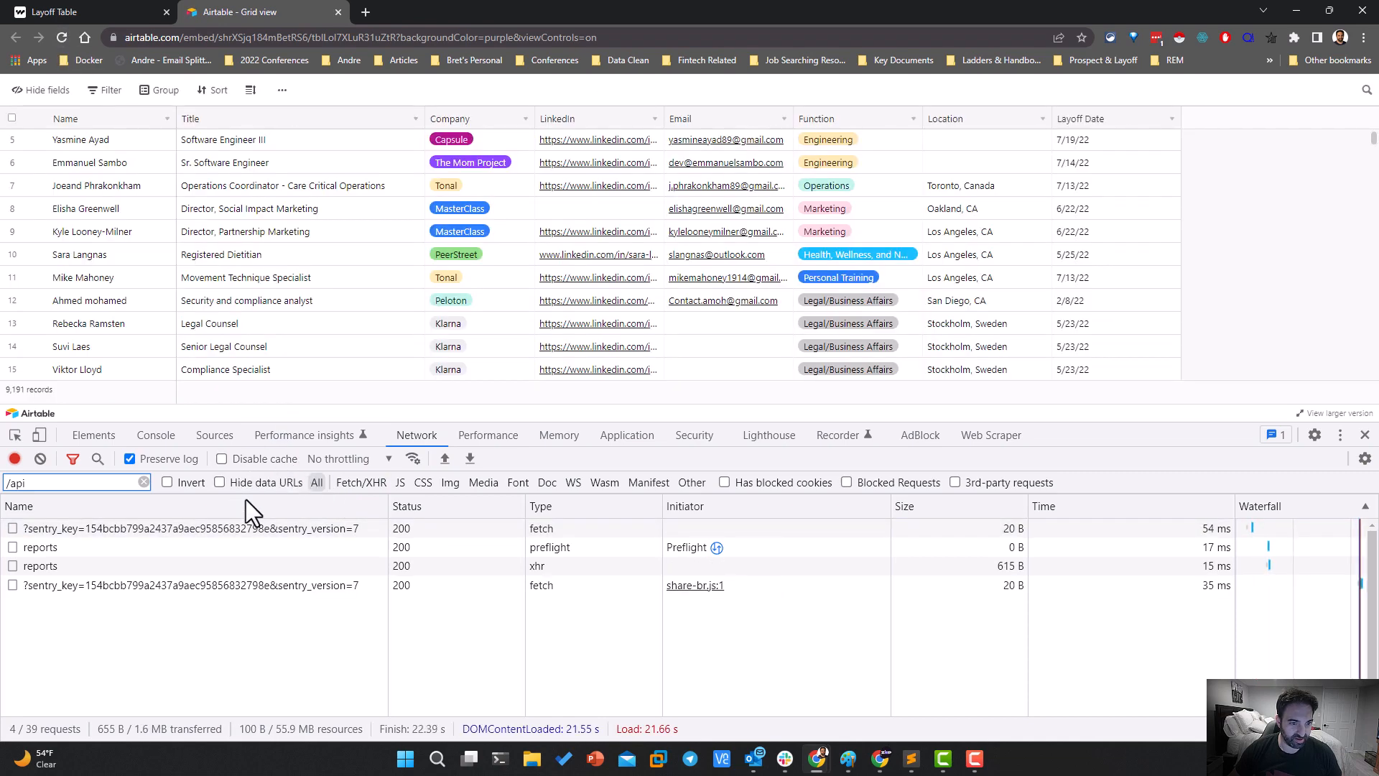
pyautogui.scroll(-20, 274, 330)
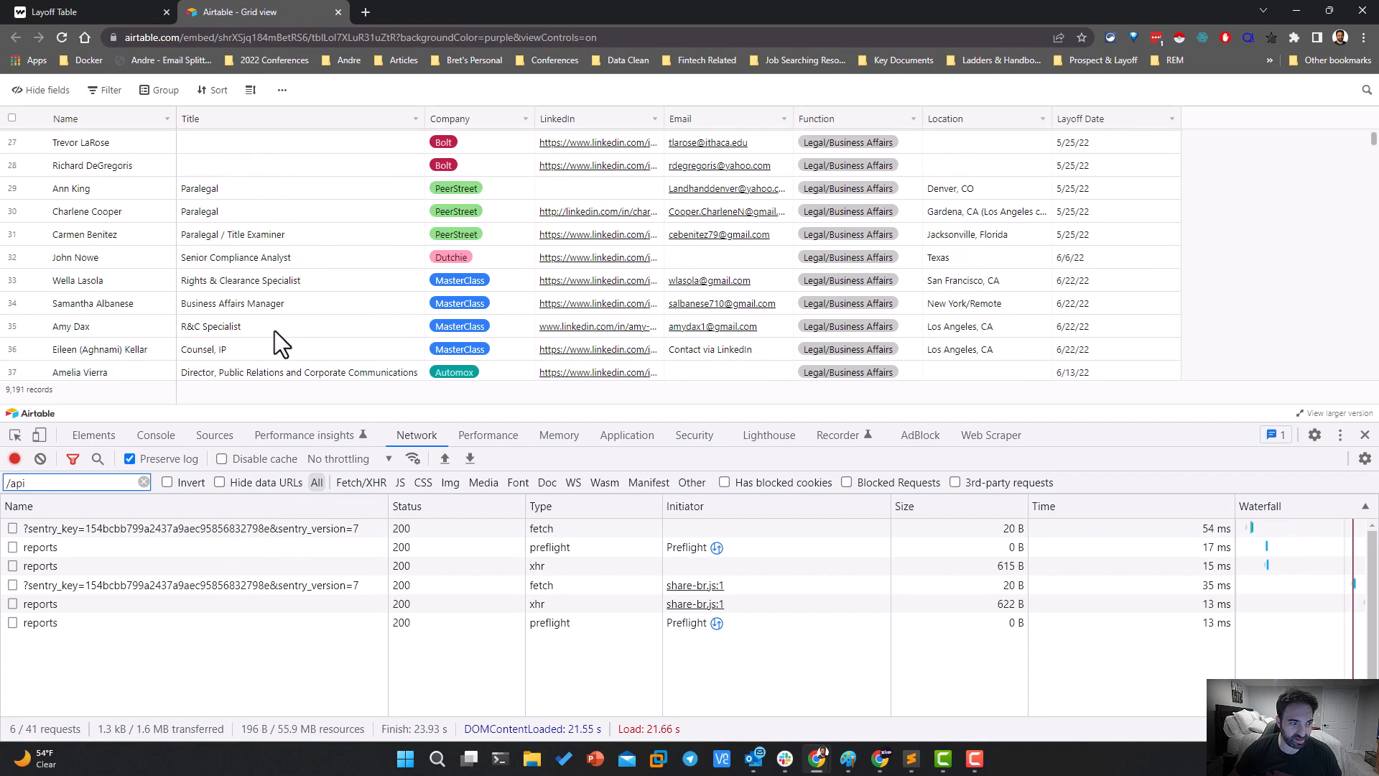
pyautogui.scroll(-20, 280, 334)
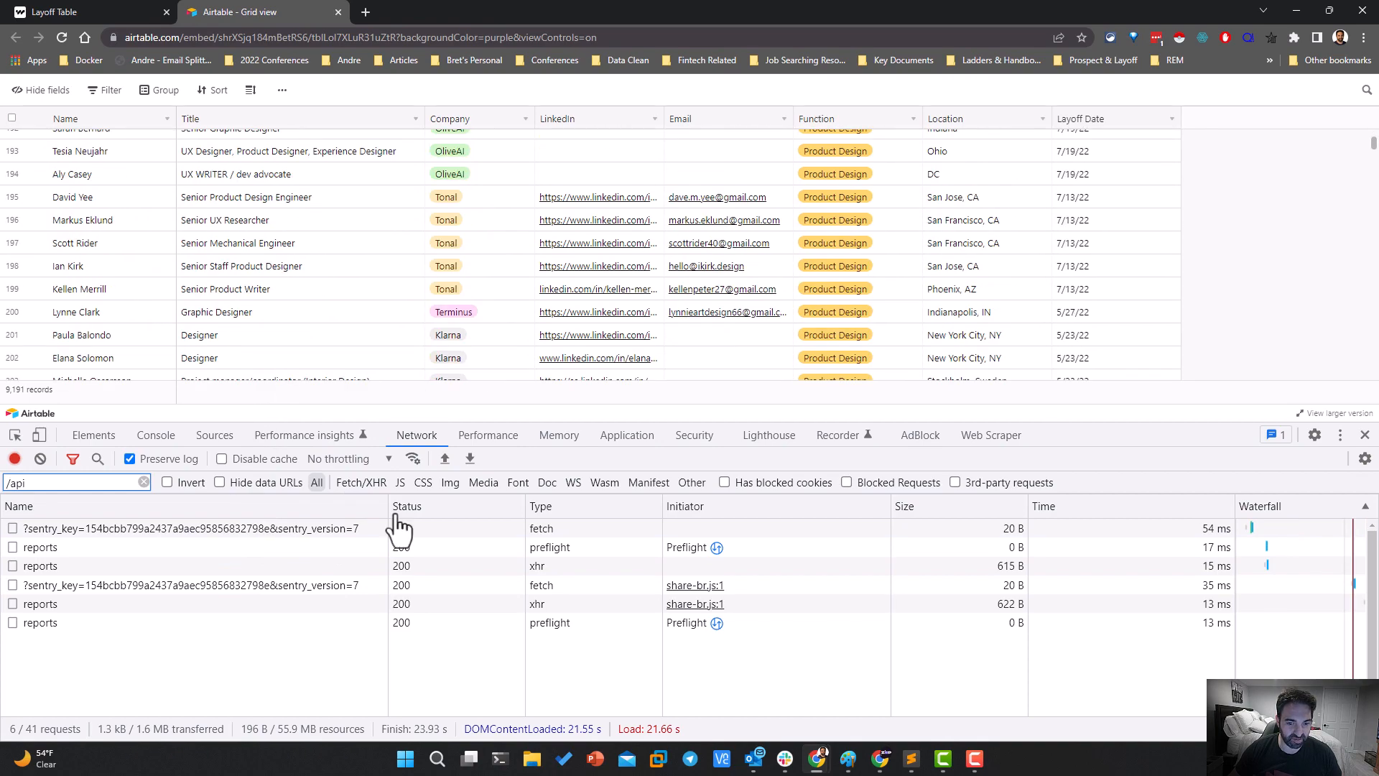
# Examine the payload of the latest reports xhr request, expanding span_records, runtime and internal_metrics
pyautogui.click(274, 605)
pyautogui.click(508, 506)
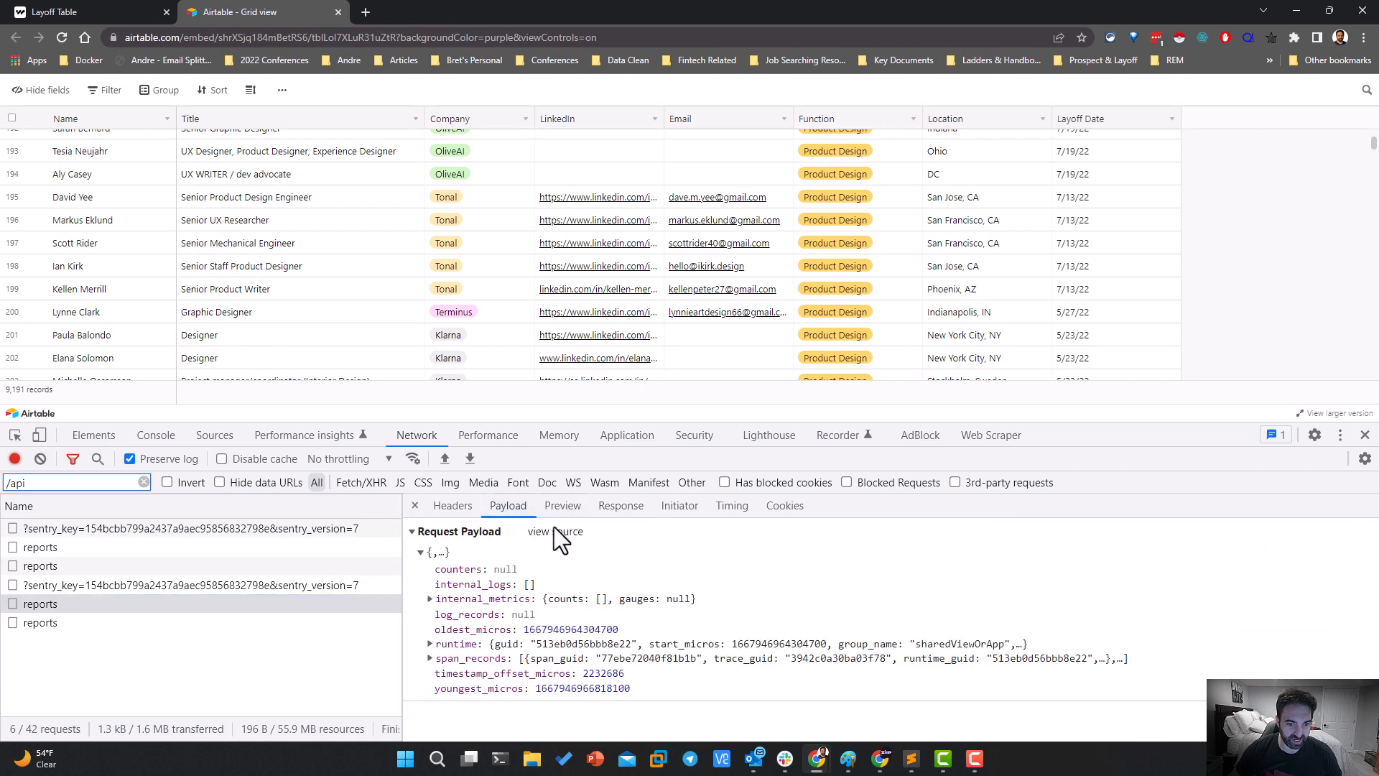
pyautogui.click(558, 502)
pyautogui.click(510, 504)
pyautogui.click(429, 658)
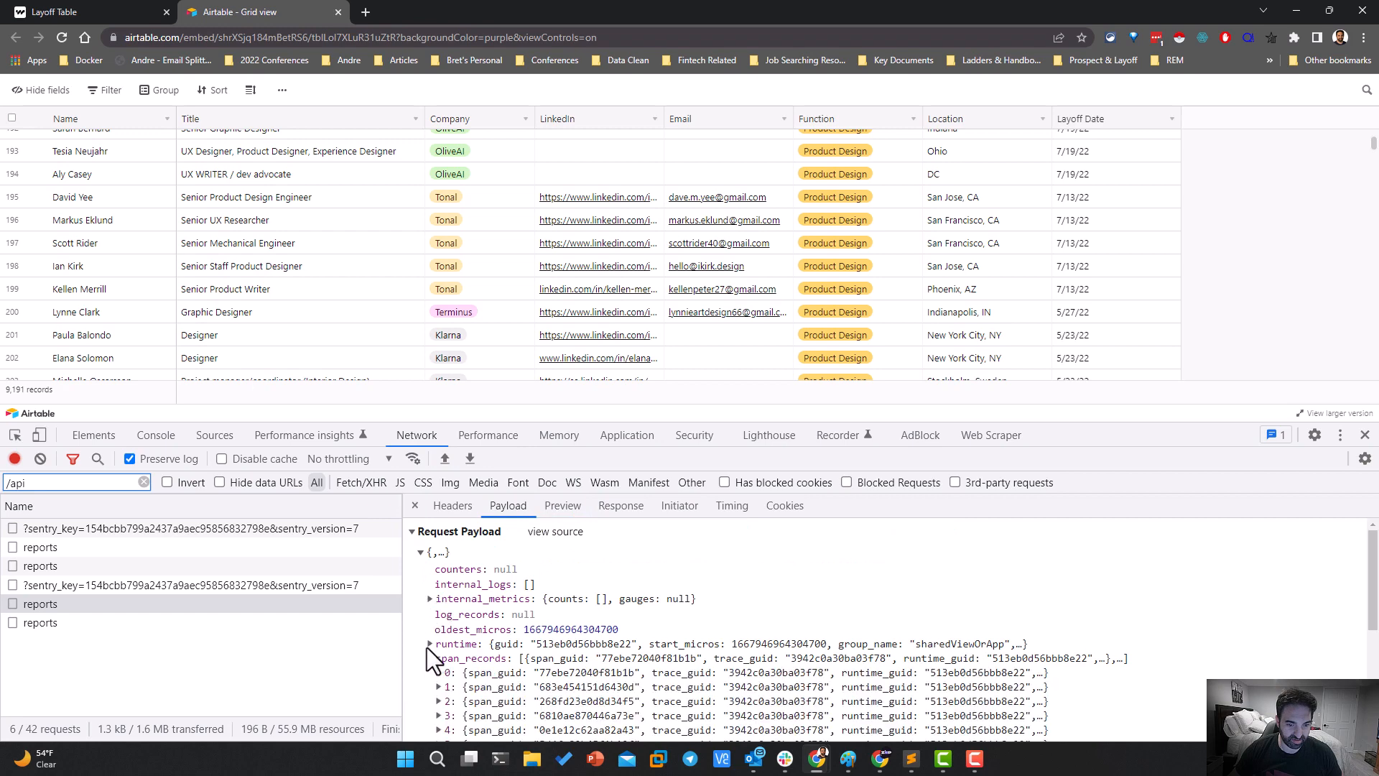
pyautogui.click(428, 644)
pyautogui.click(429, 599)
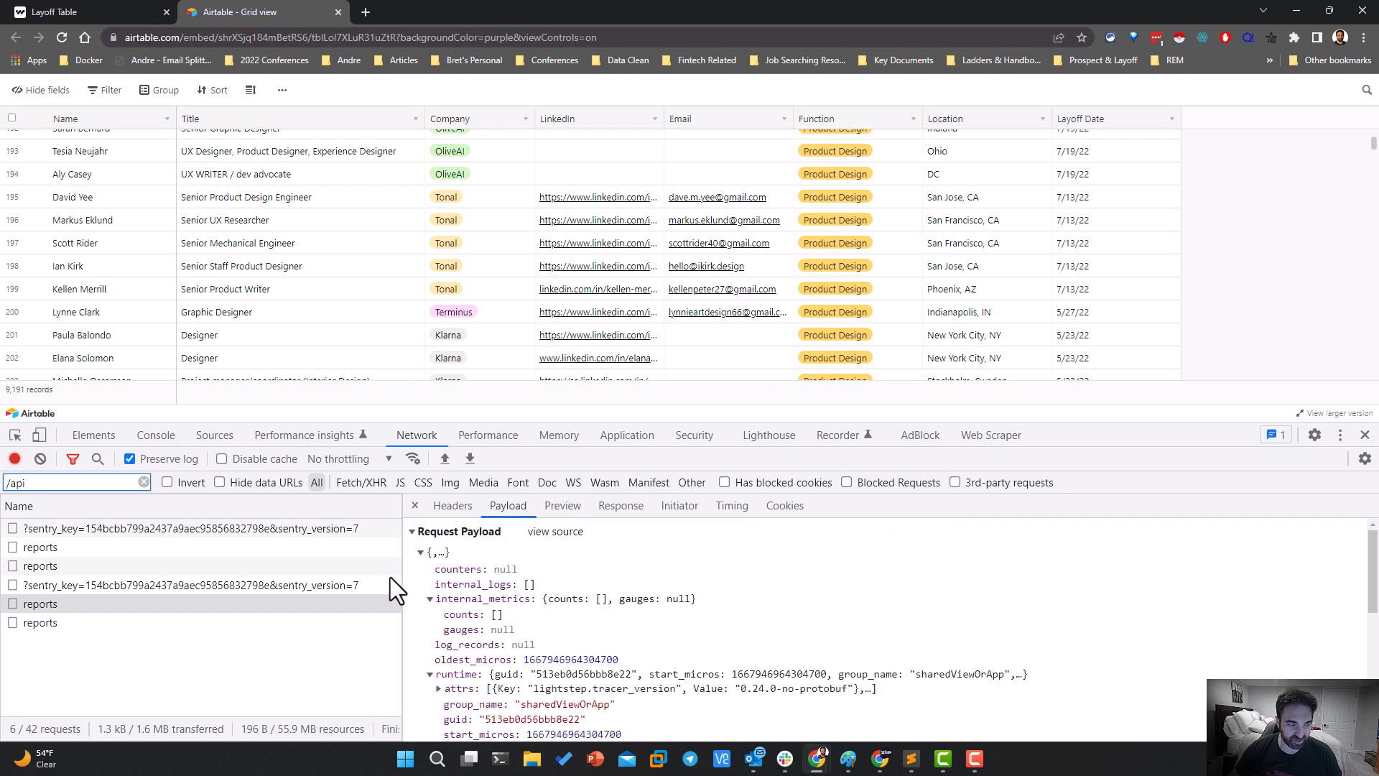
# Examine the payload, preview and response of the second sentry request and open the first one in a new tab
pyautogui.click(206, 589)
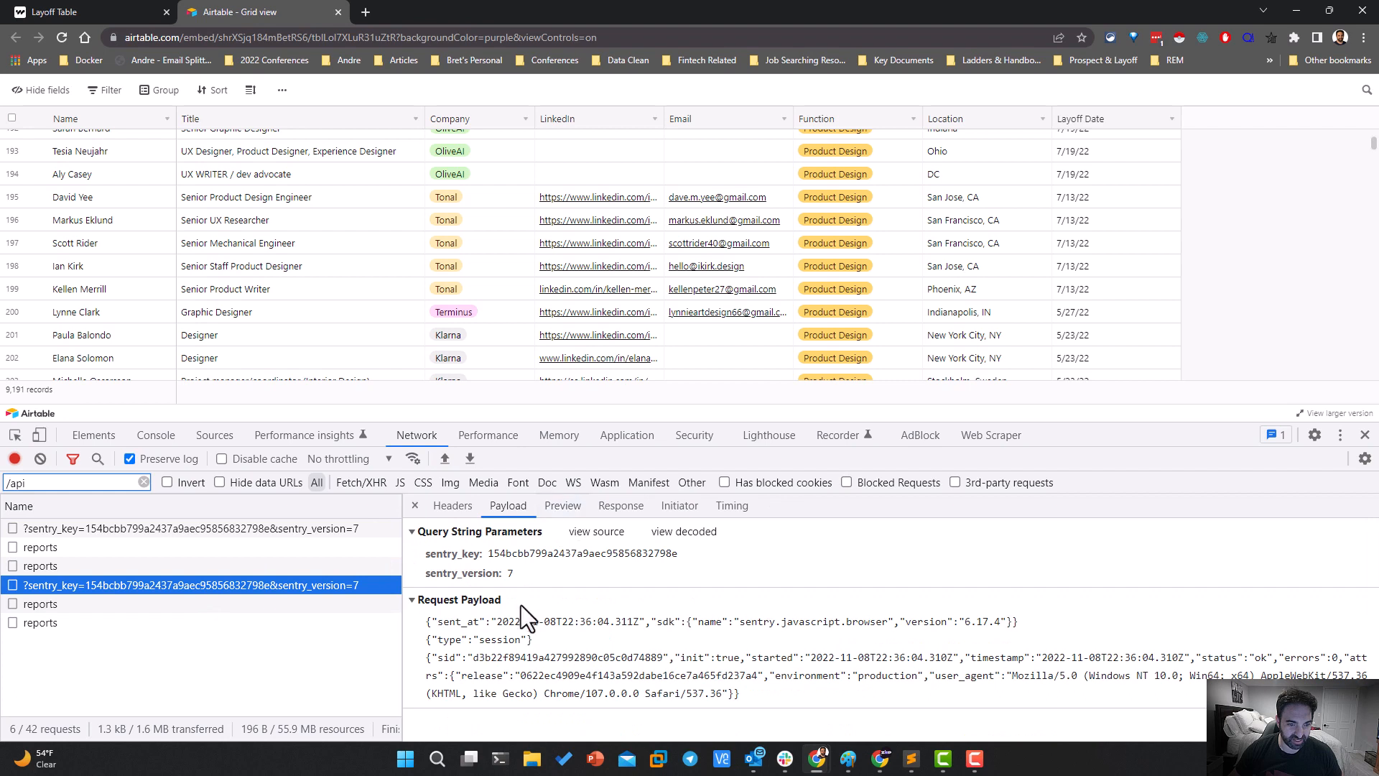
pyautogui.click(570, 505)
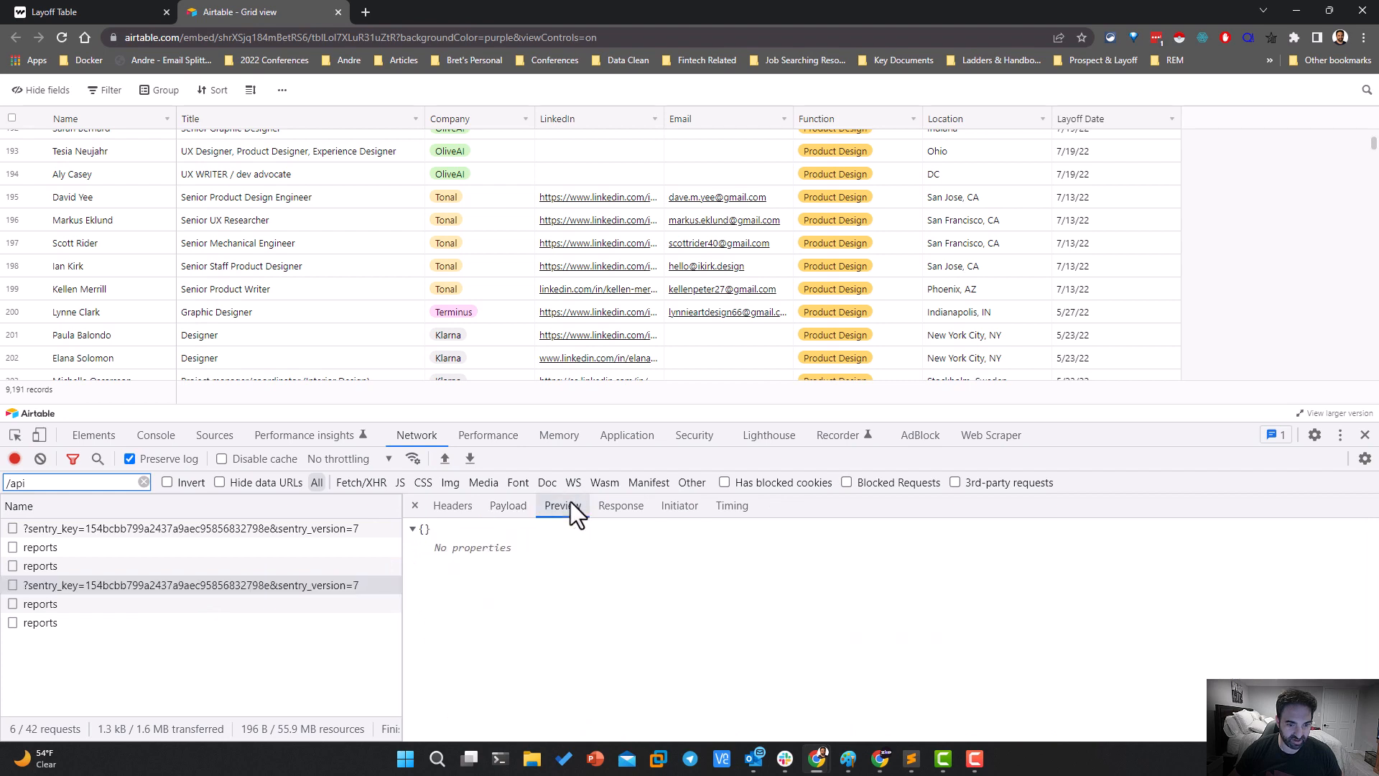
pyautogui.click(620, 505)
pyautogui.click(102, 529)
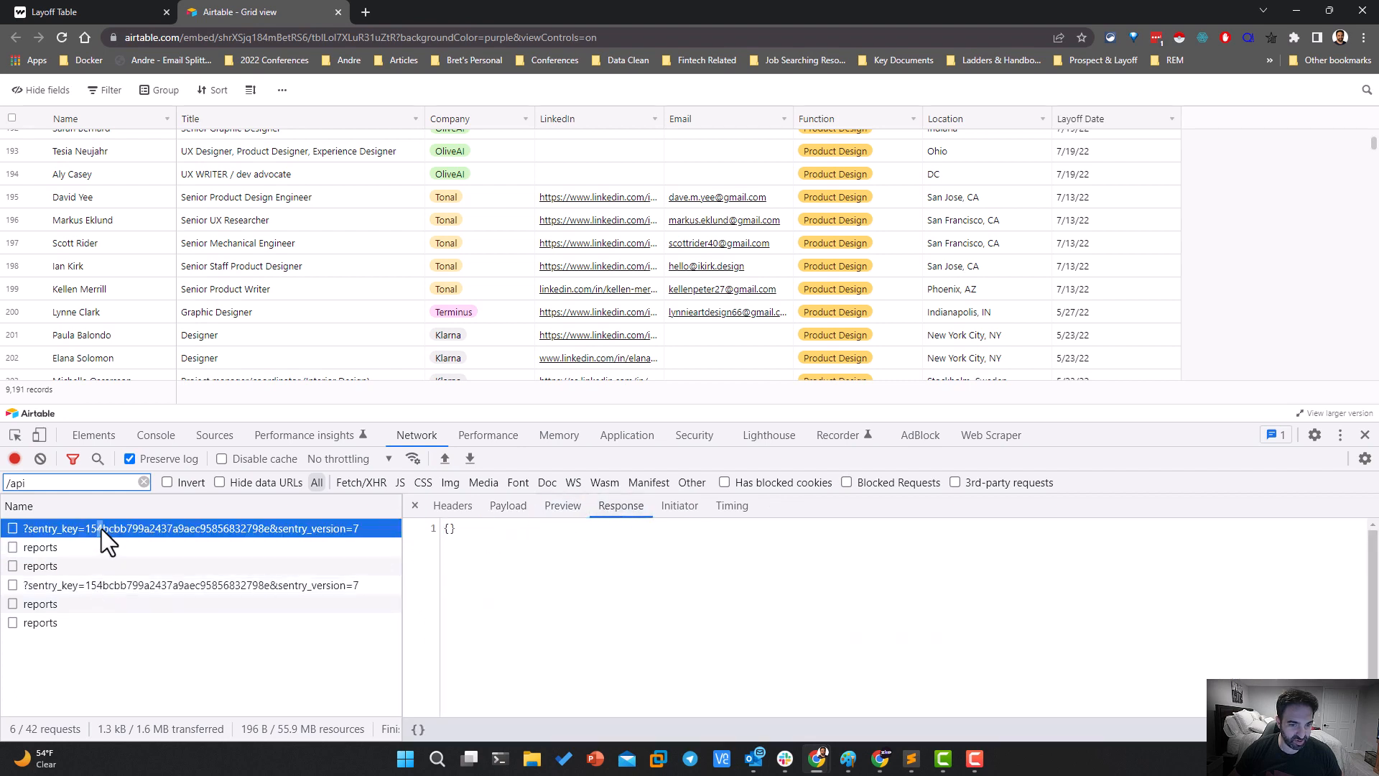
pyautogui.click(76, 586)
pyautogui.doubleClick(137, 529)
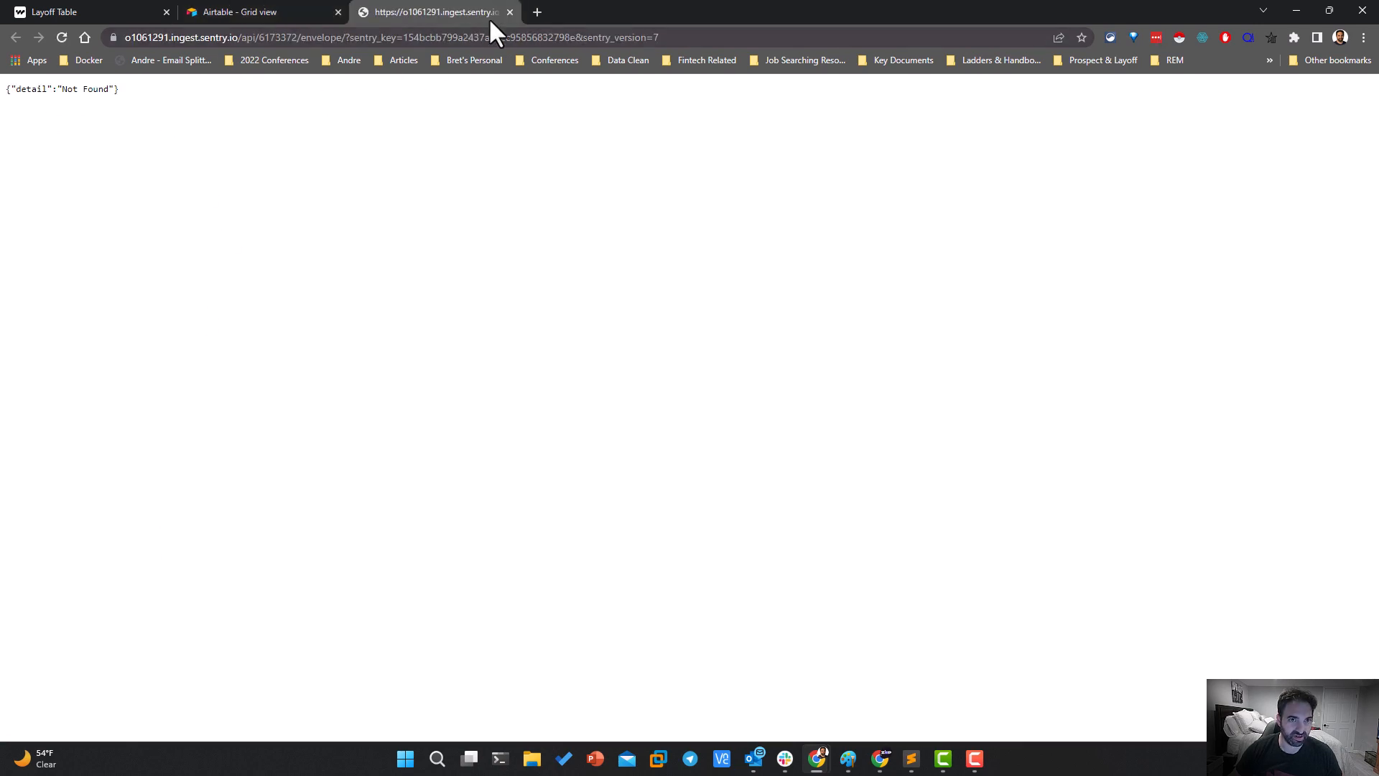
# Close the sentry page and the developer tools, and open the print settings for the grid view
pyautogui.click(509, 12)
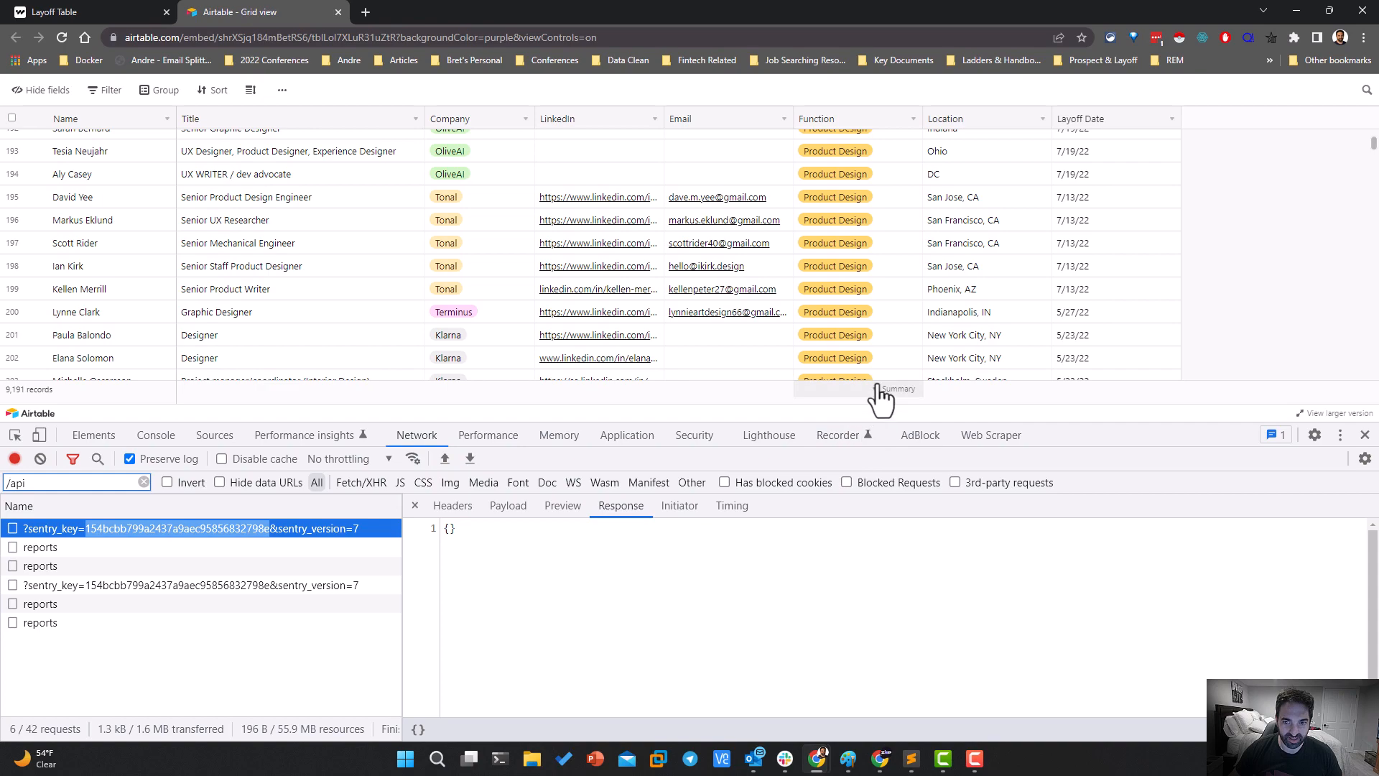
pyautogui.click(1364, 436)
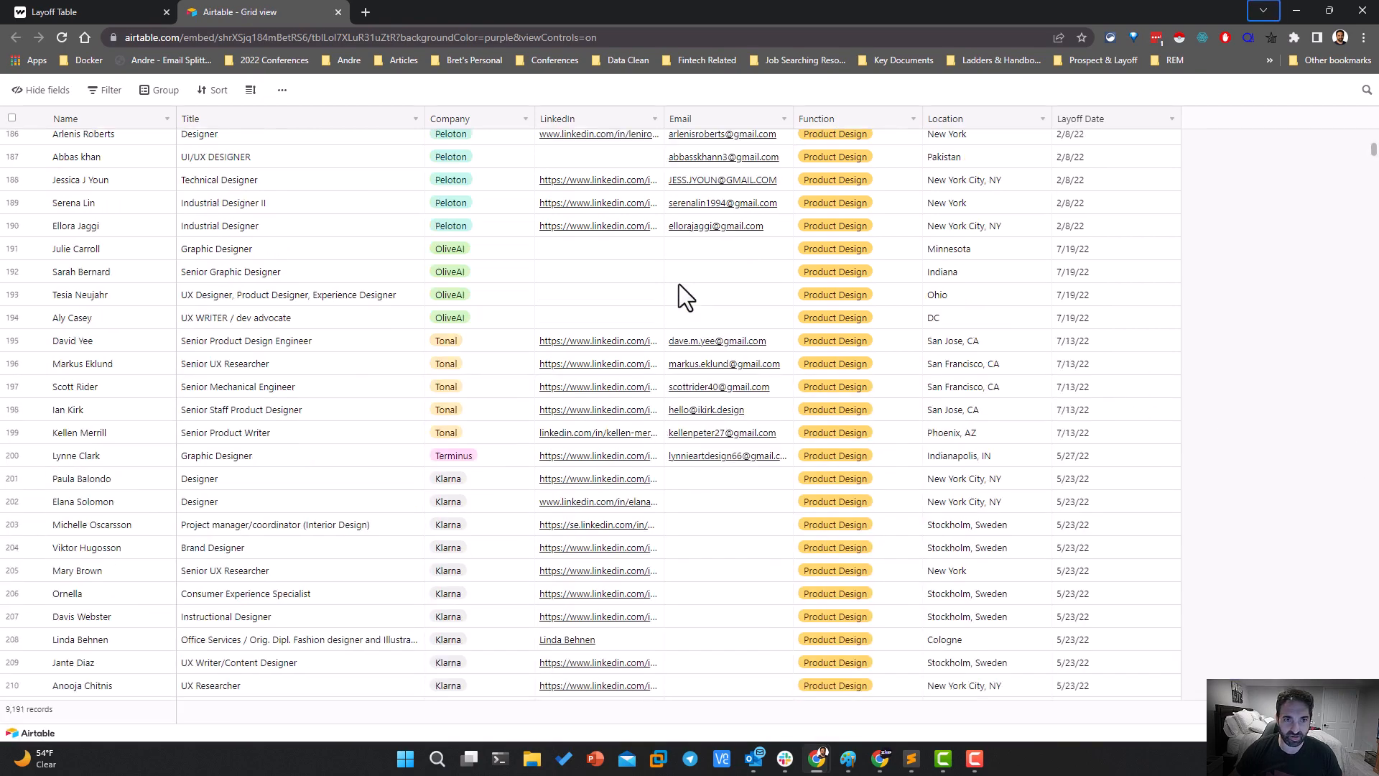
pyautogui.scroll(20, 666, 320)
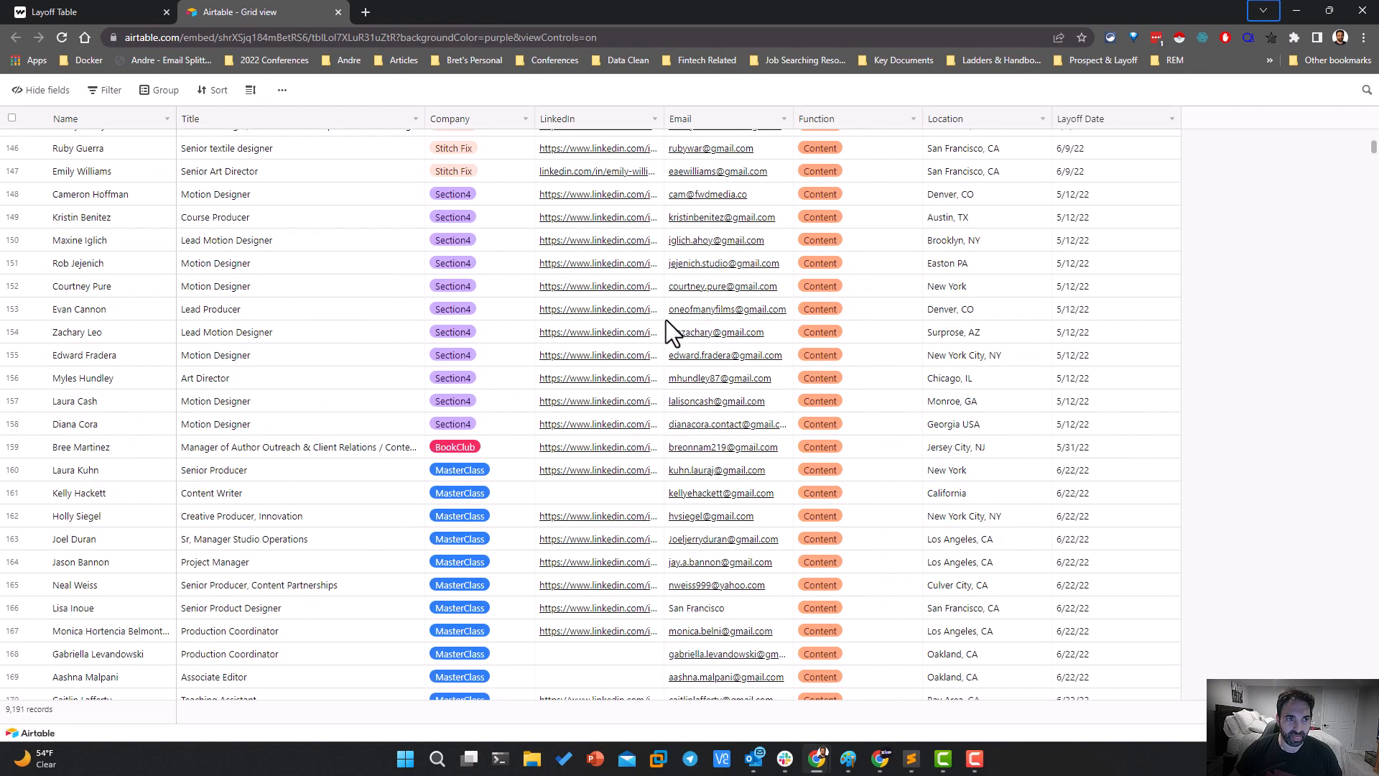
pyautogui.click(280, 92)
pyautogui.click(305, 128)
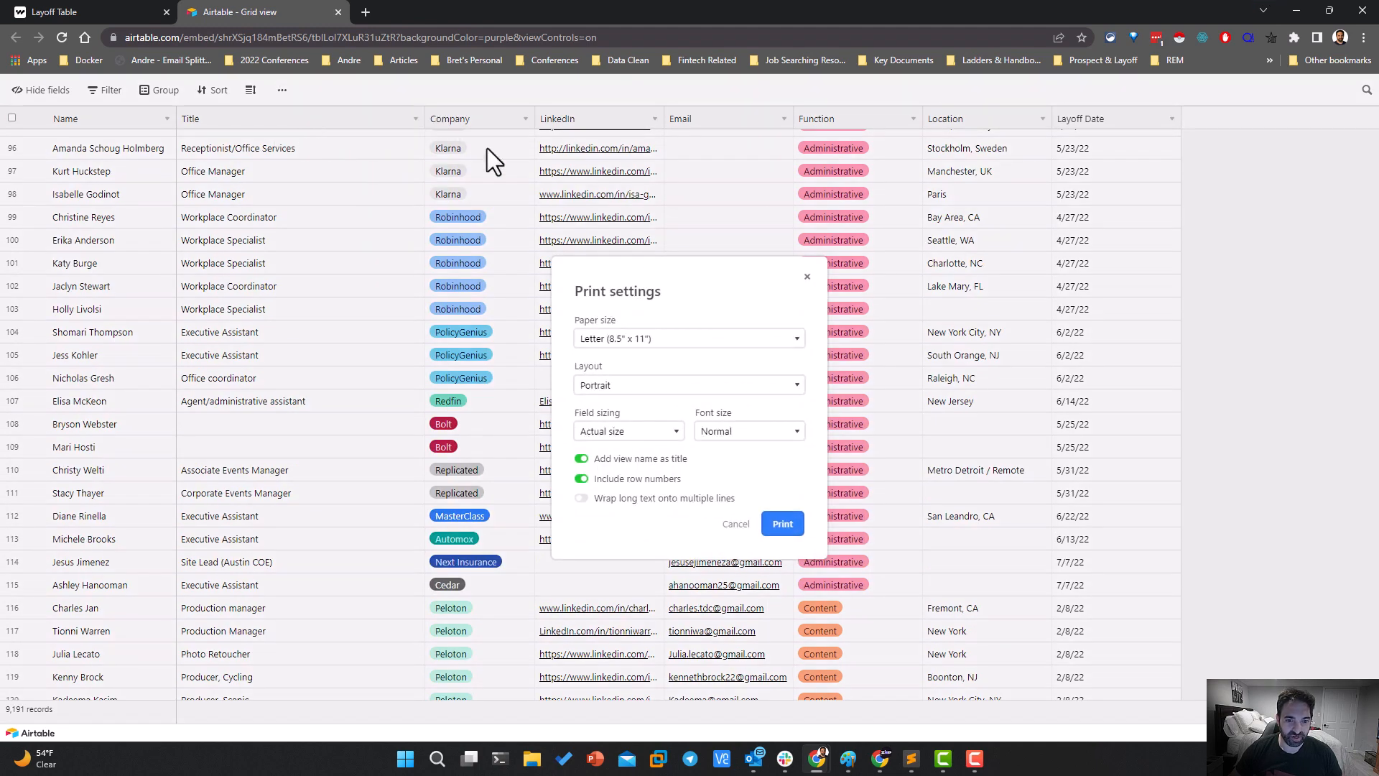
# Print the view on Tabloid (11" x 17") paper in Landscape, with fields fit to page width and long text wrapped onto multiple lines
pyautogui.click(585, 499)
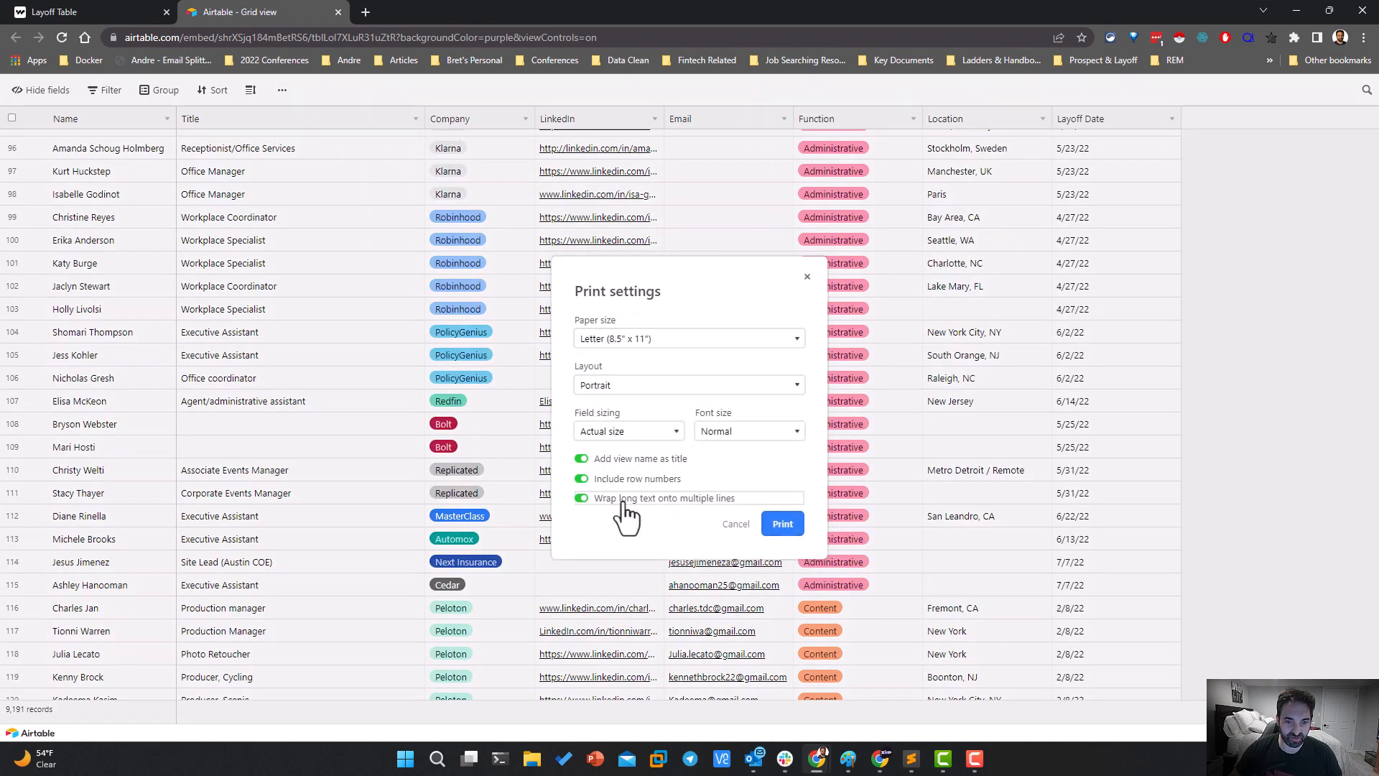
pyautogui.click(661, 433)
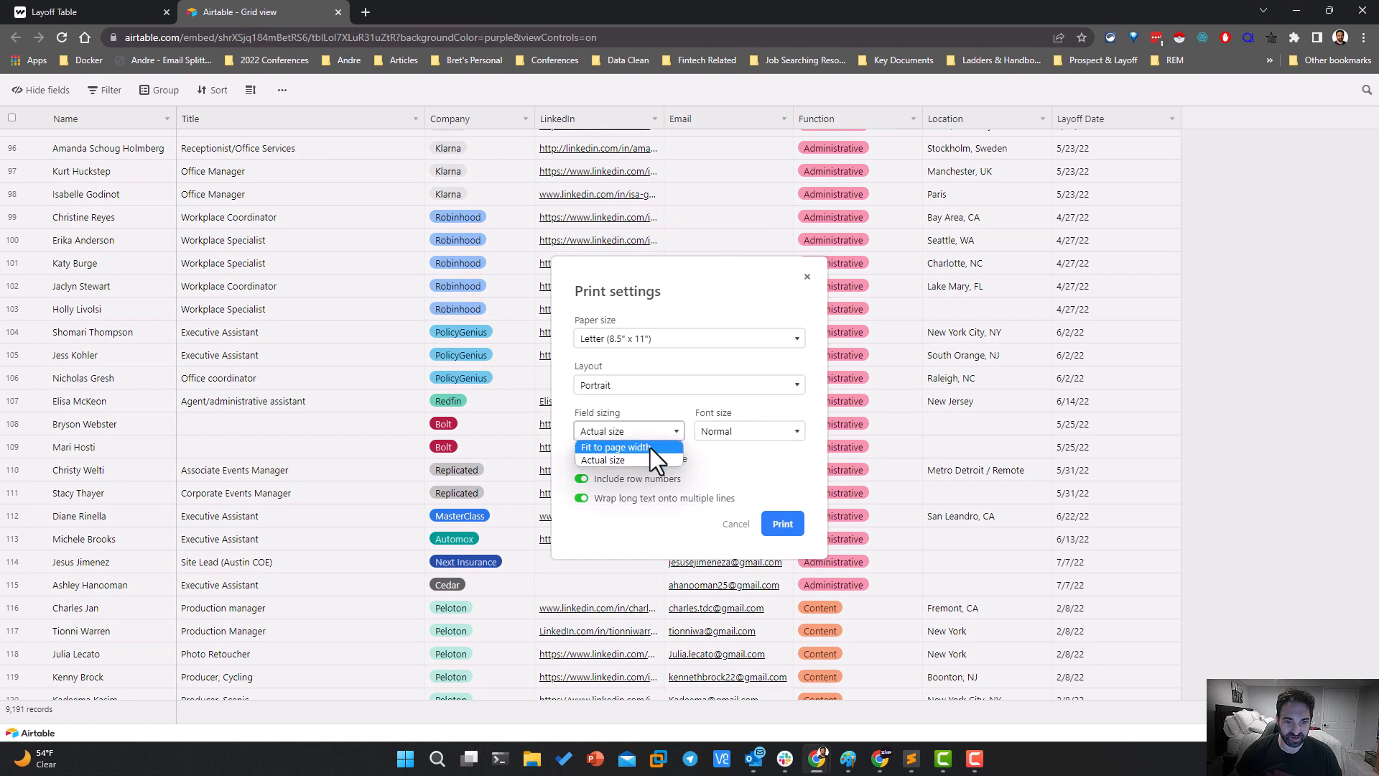
pyautogui.click(649, 447)
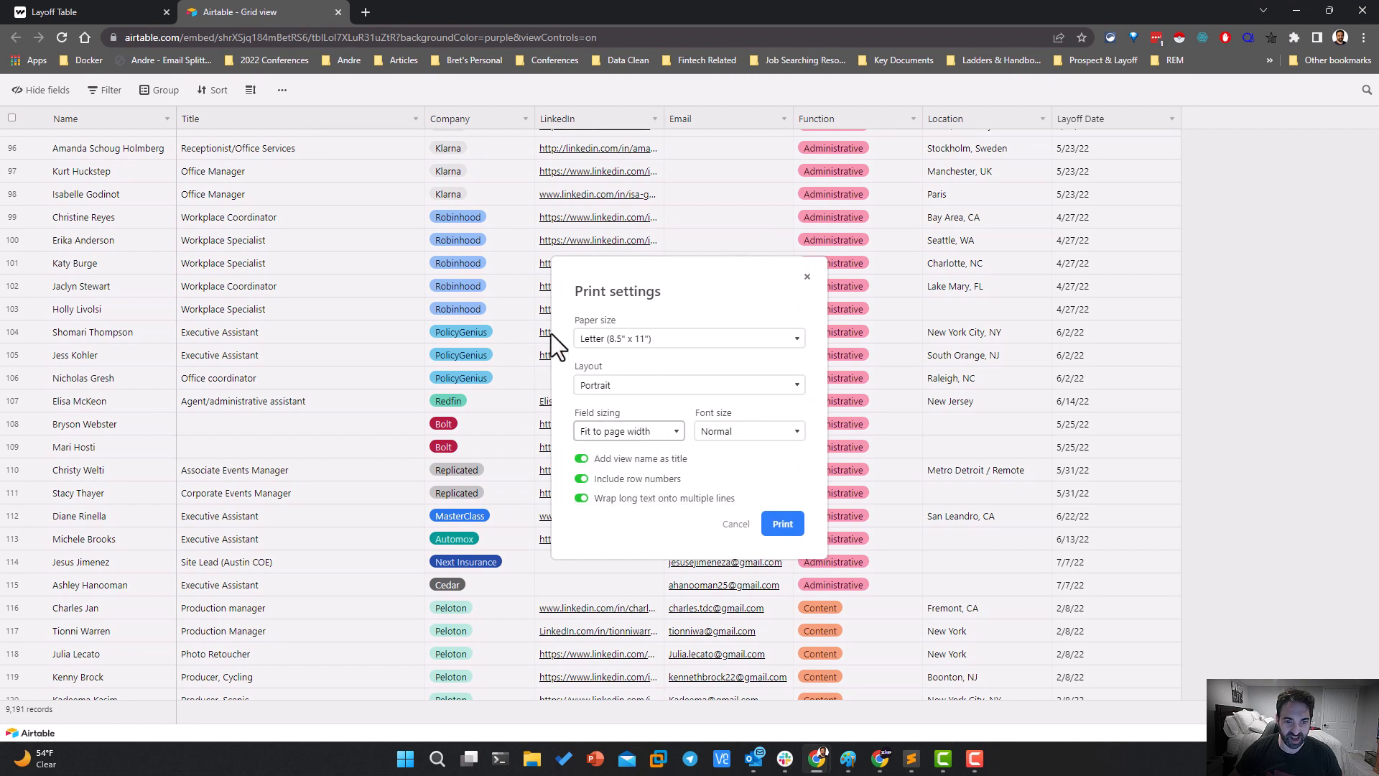
pyautogui.click(653, 341)
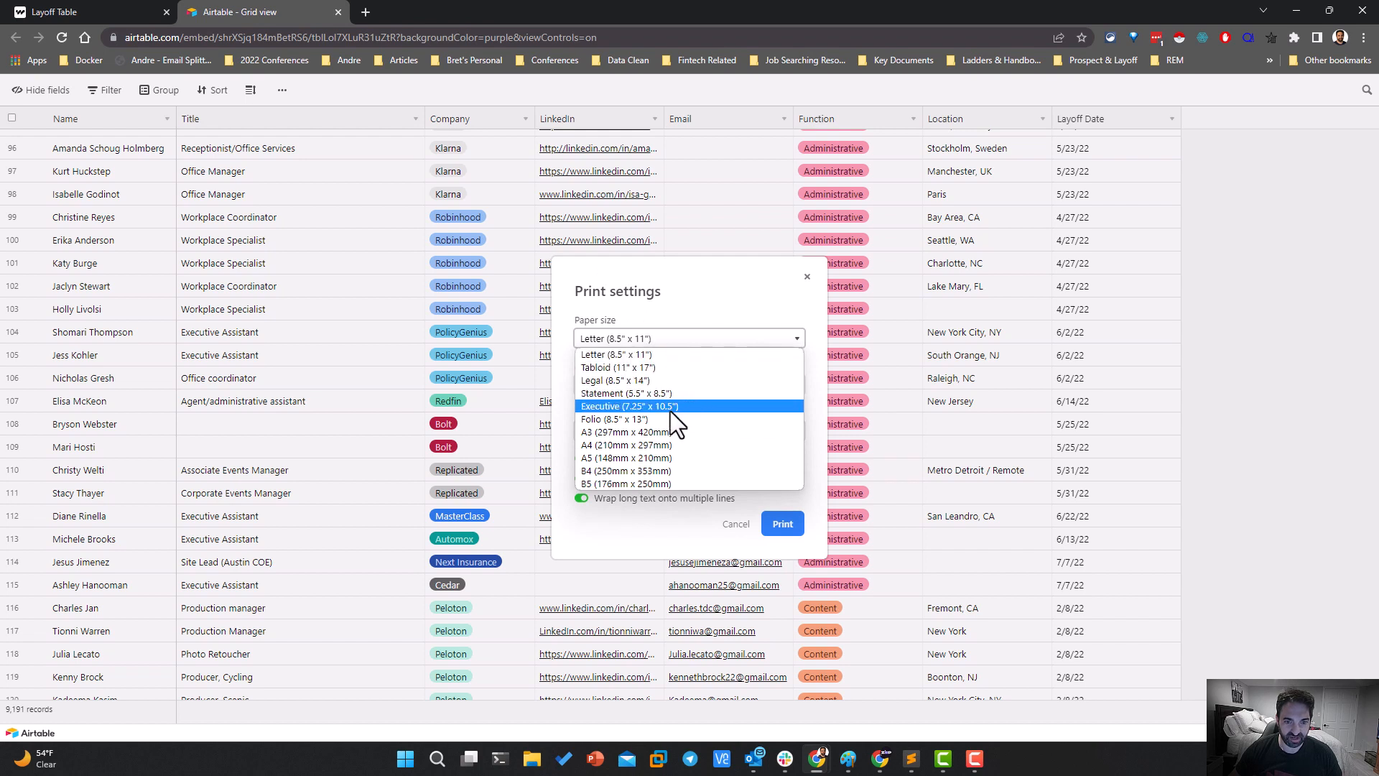
pyautogui.click(618, 368)
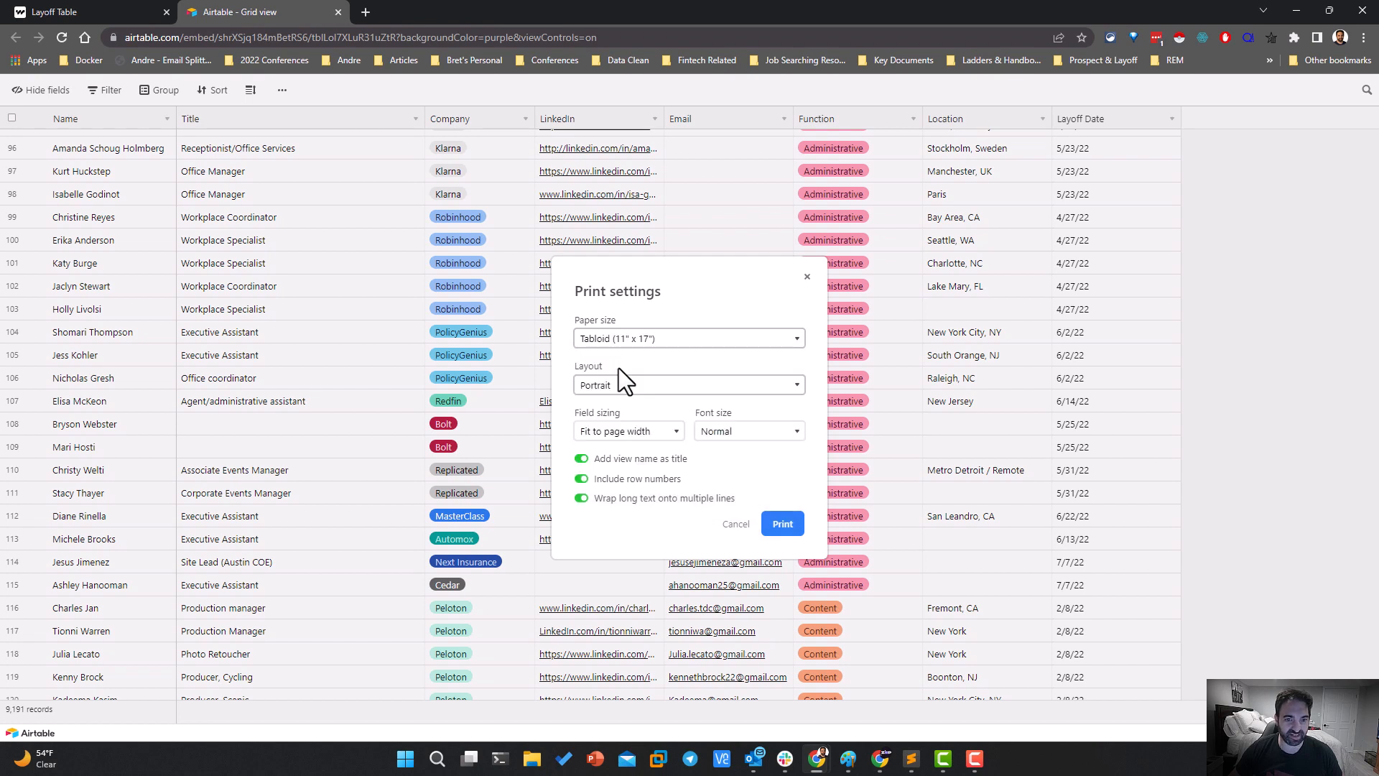
pyautogui.click(609, 395)
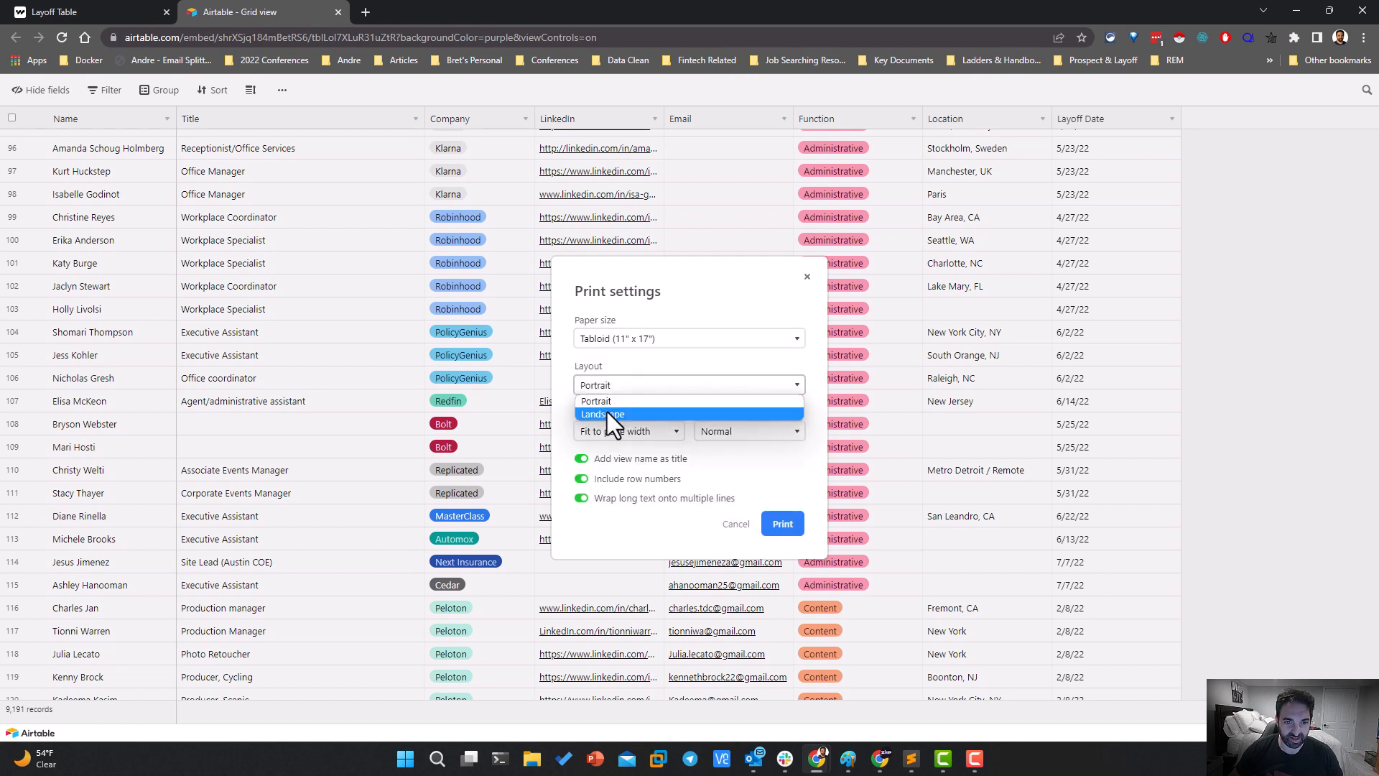
pyautogui.click(606, 412)
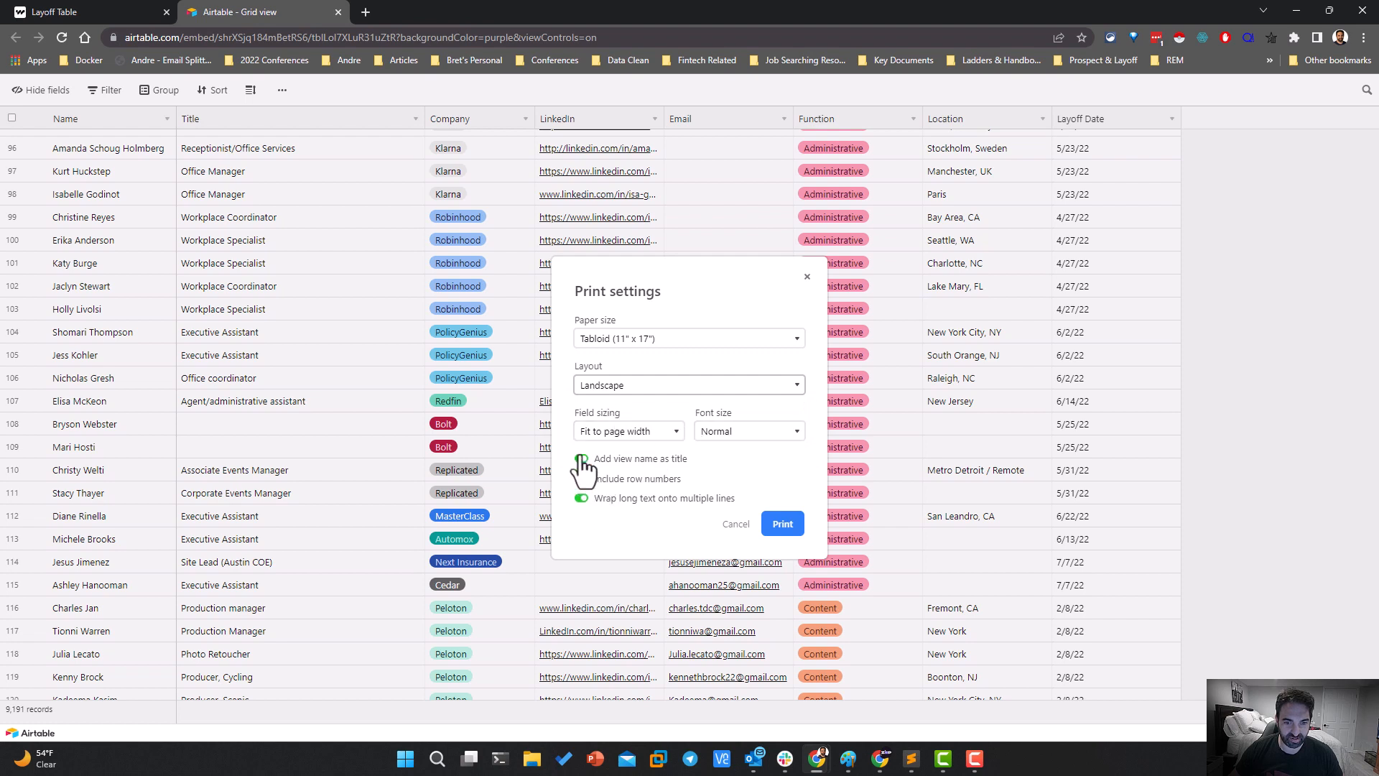
pyautogui.click(782, 524)
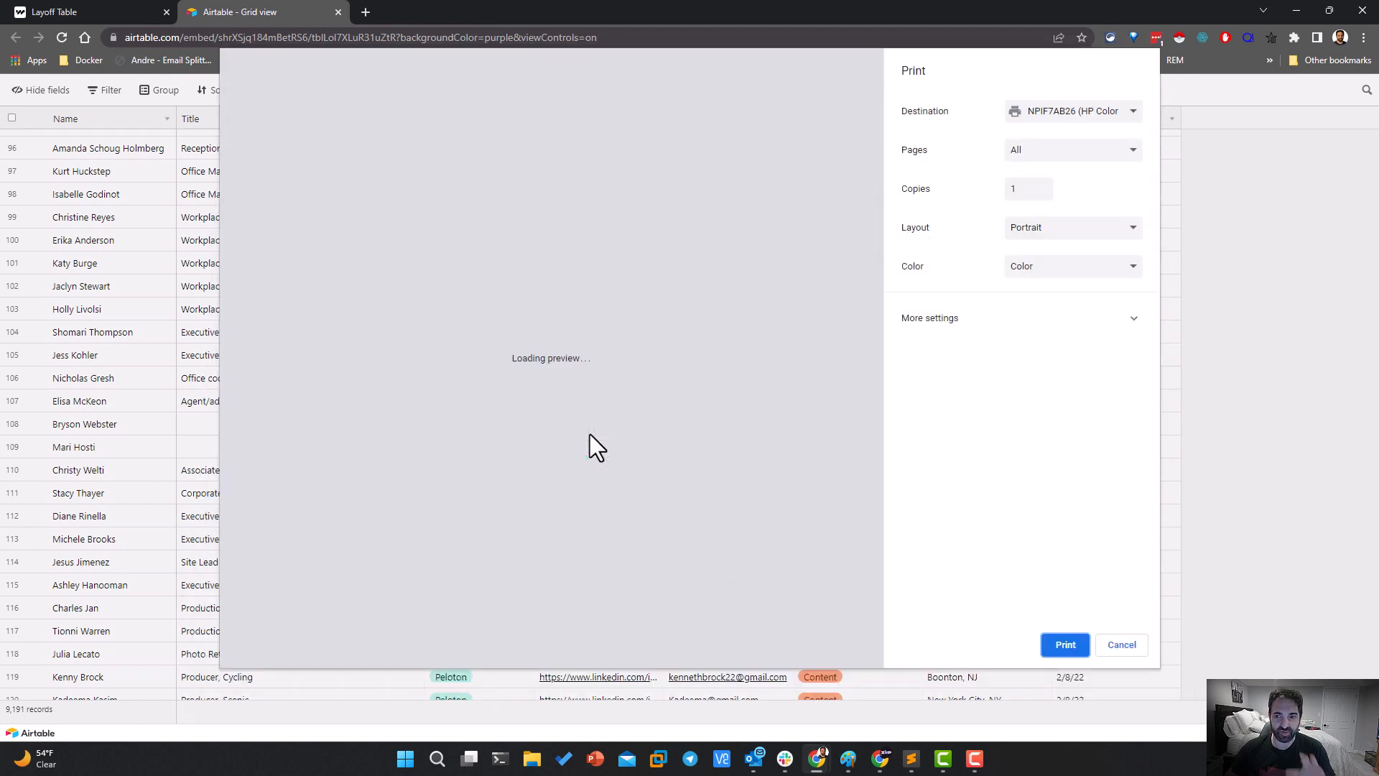
# Save the printout as a PDF named "Airtable2 - Grid view.pdf" in Downloads and close the Airtable grid page
pyautogui.click(928, 319)
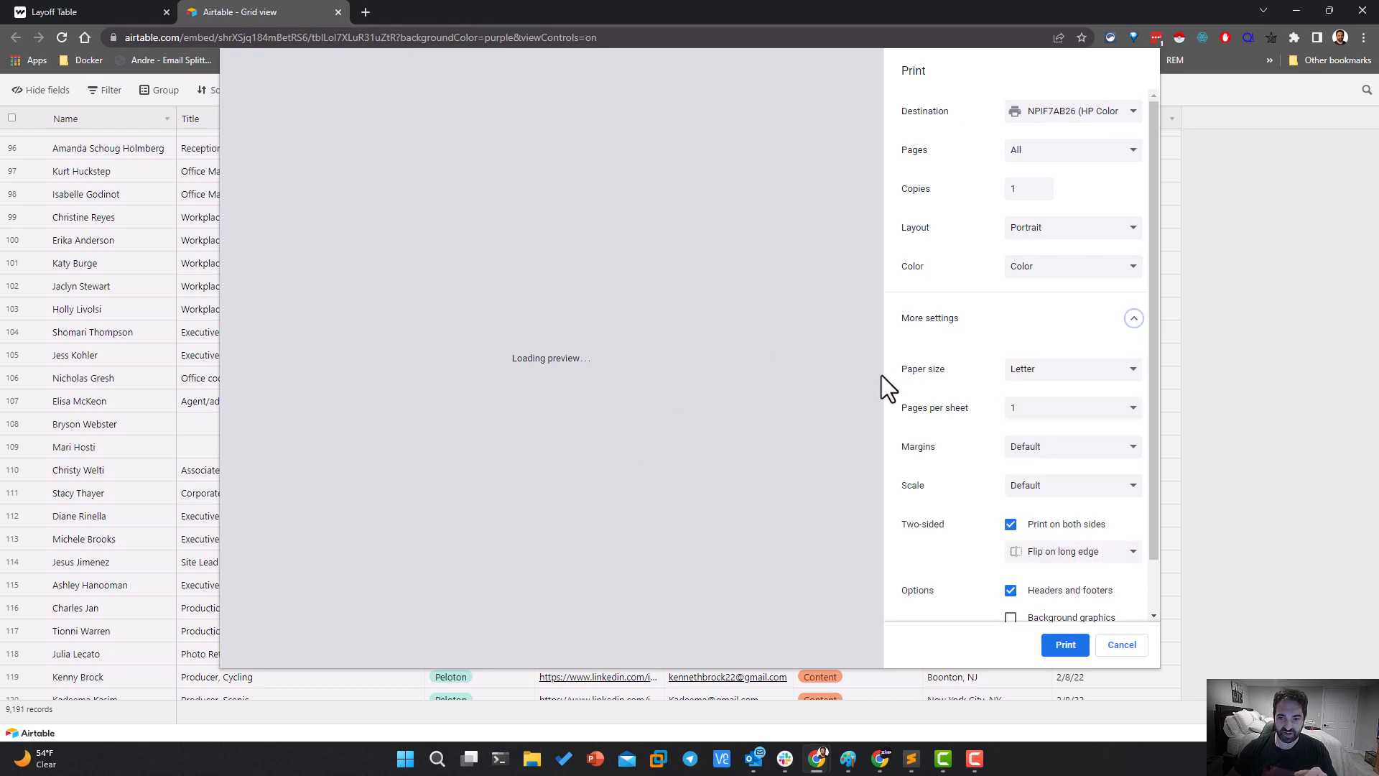
pyautogui.click(1040, 485)
pyautogui.click(907, 445)
pyautogui.scroll(-1, 926, 522)
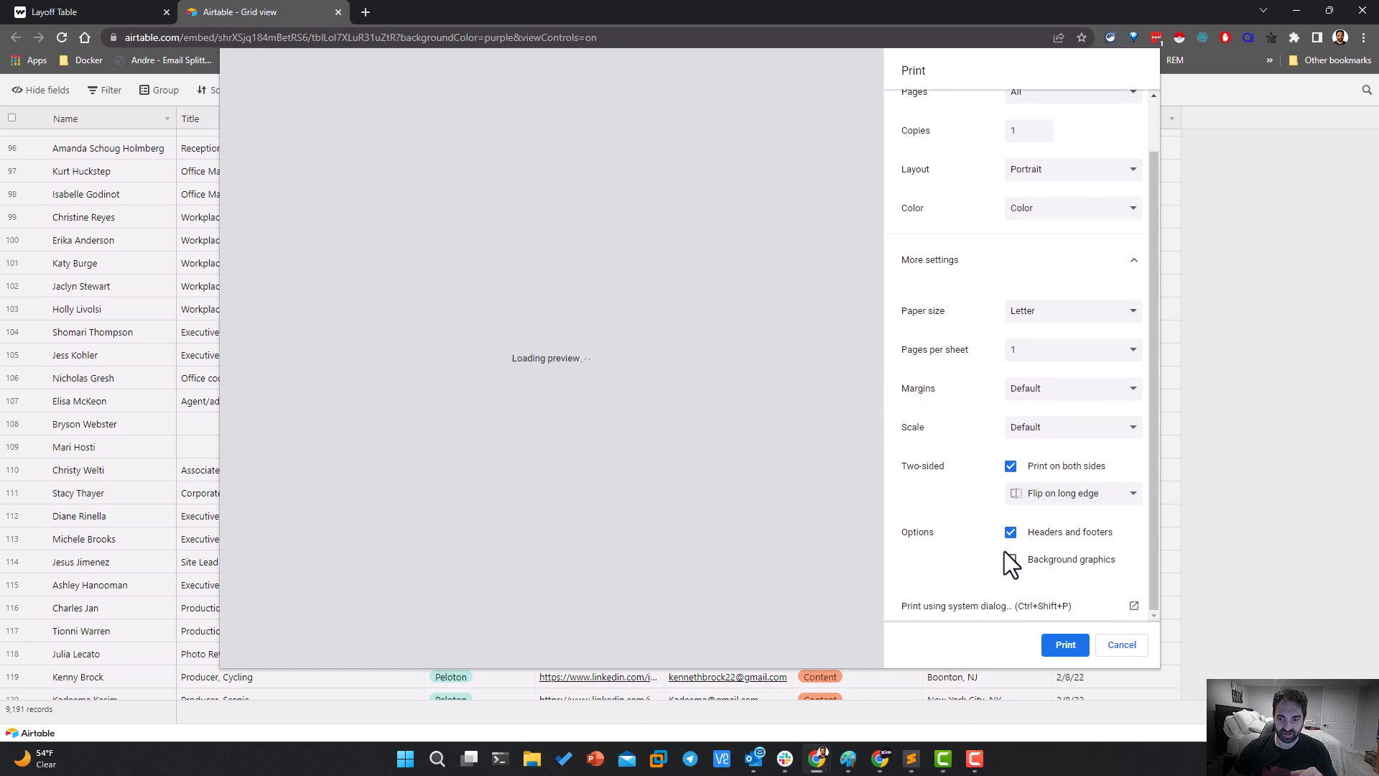
pyautogui.scroll(1, 1002, 532)
pyautogui.click(1070, 112)
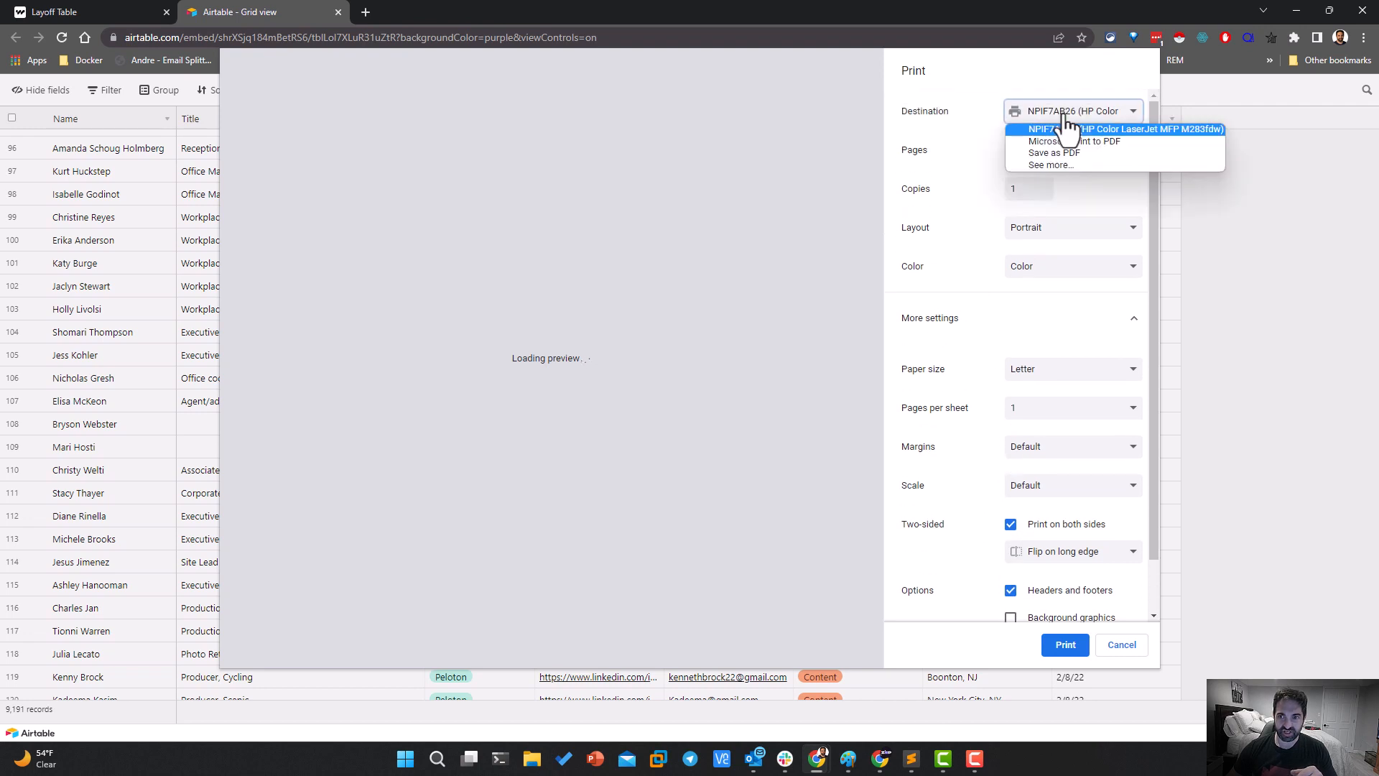
pyautogui.click(1054, 153)
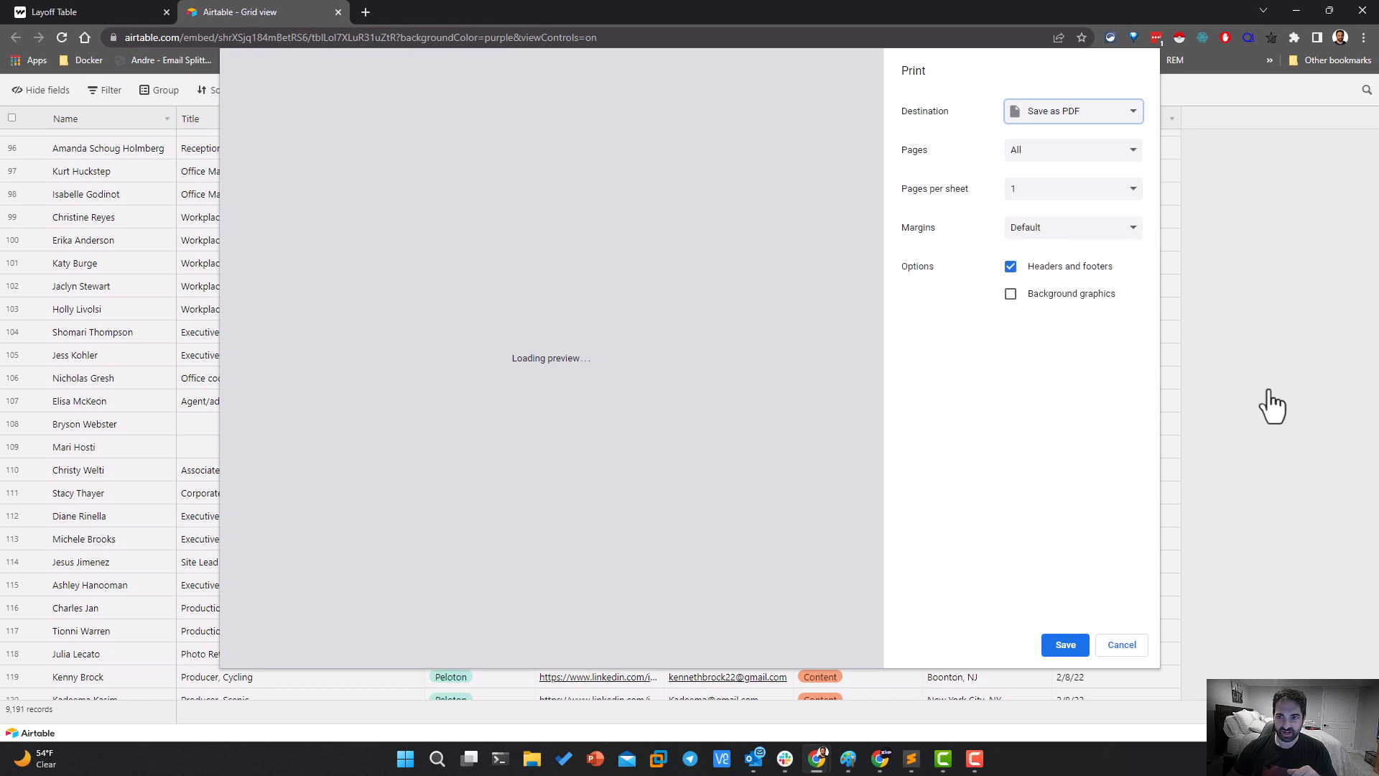
pyautogui.click(1064, 645)
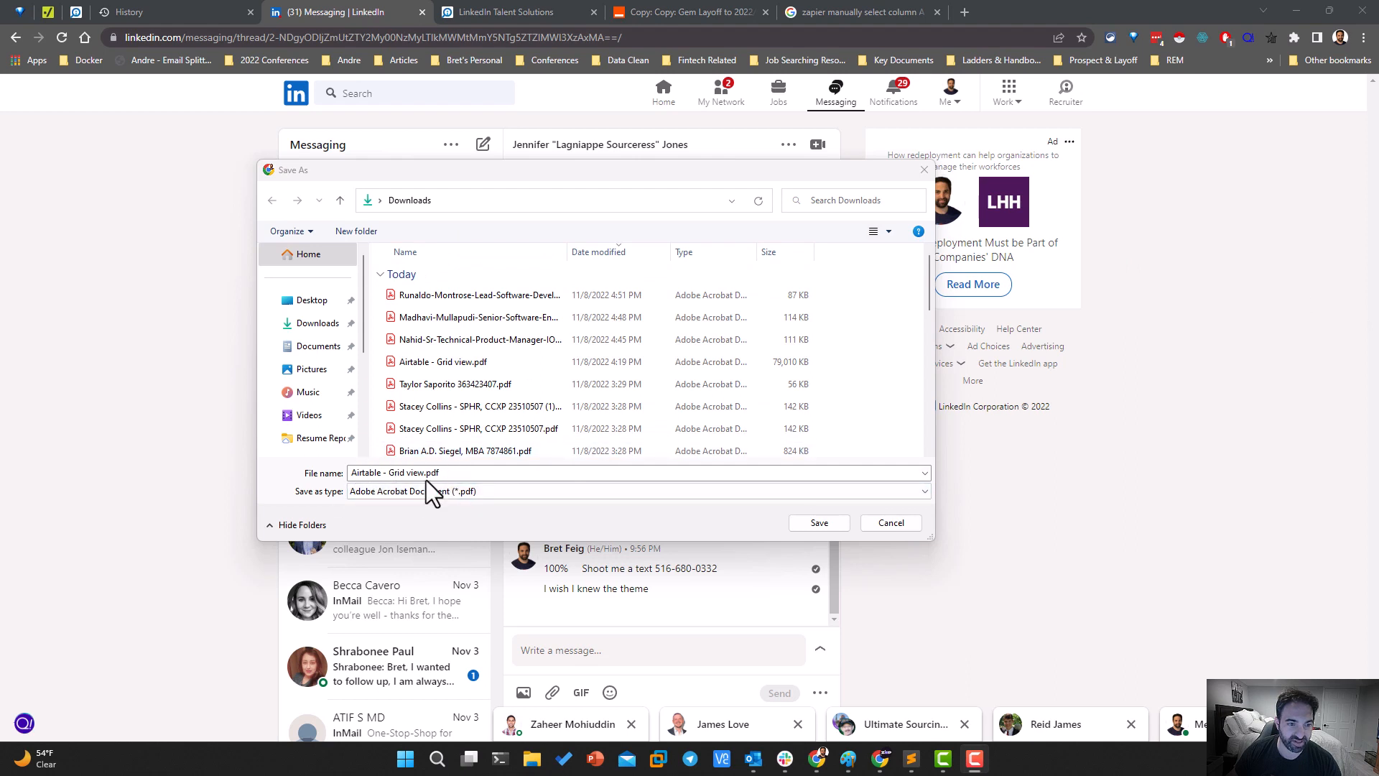
pyautogui.click(393, 474)
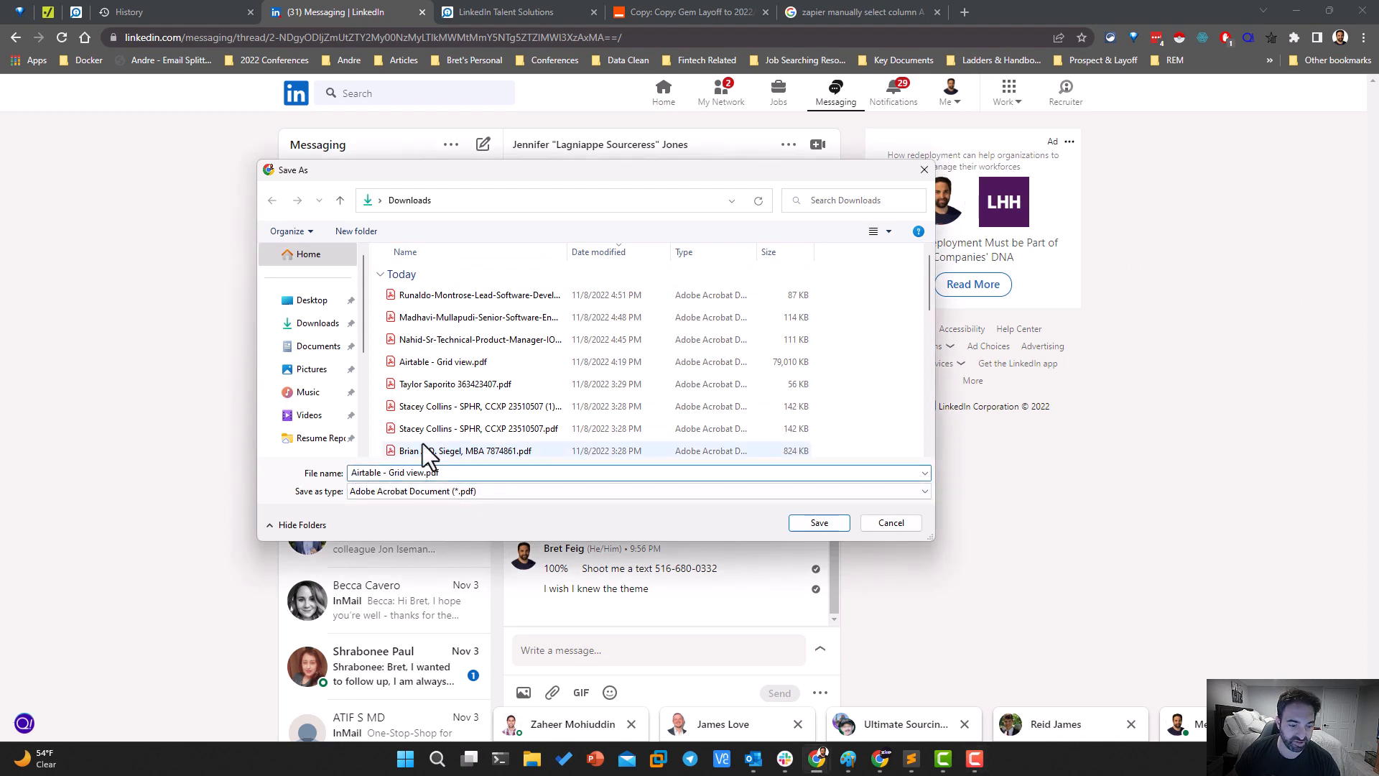
pyautogui.click(815, 525)
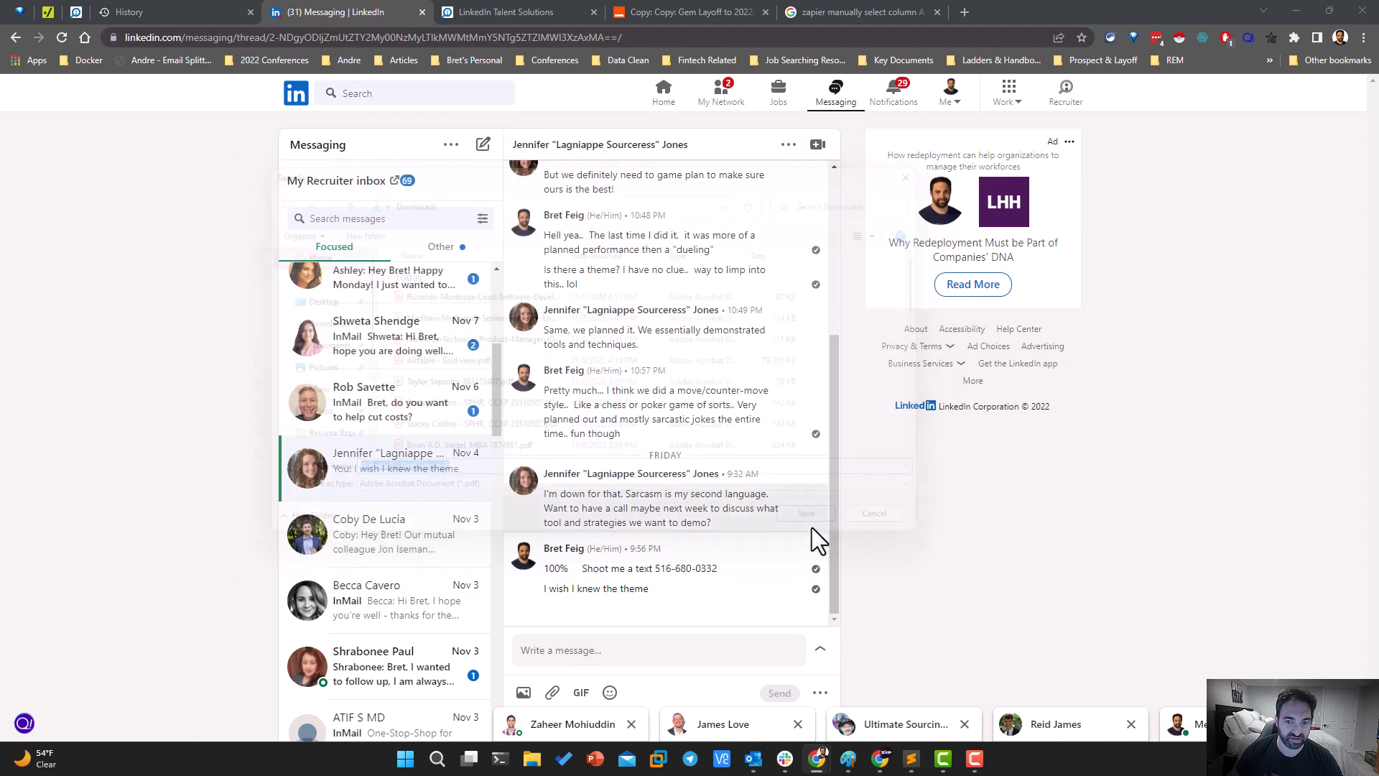
pyautogui.moveTo(0, 68); pyautogui.dragTo(1000, 71)
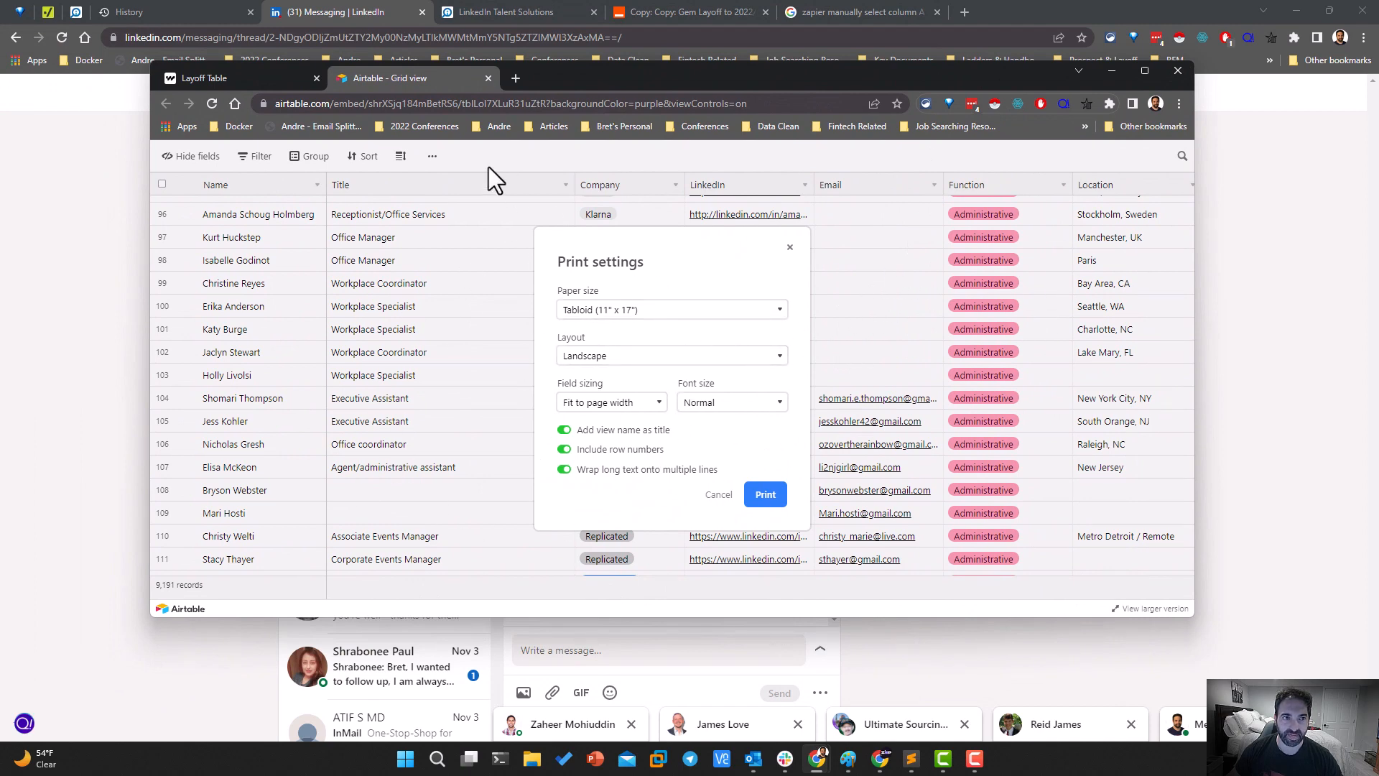
pyautogui.click(489, 77)
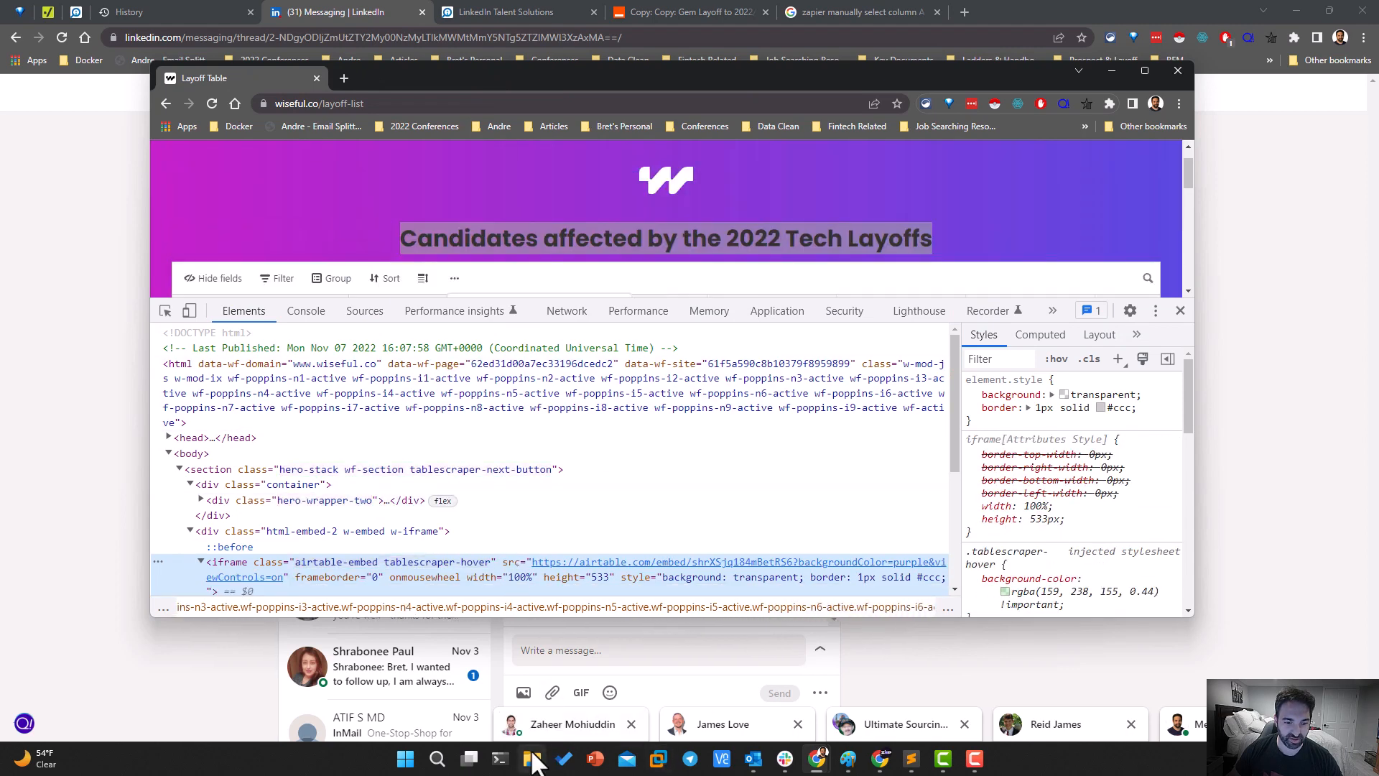
# Open "Airtable2 - Grid view.pdf" from the Downloads folder in a maximized Adobe Acrobat window and look through its pages
pyautogui.click(533, 758)
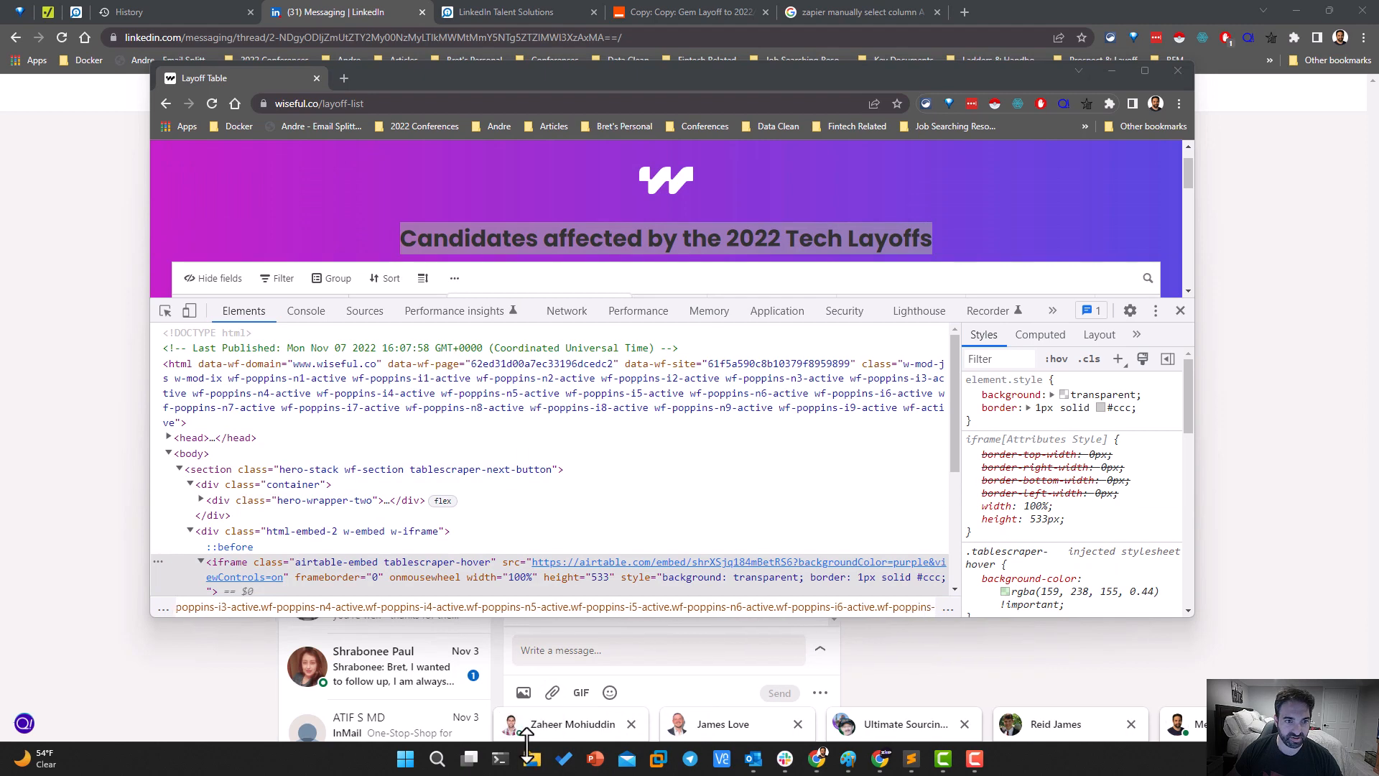
pyautogui.click(237, 367)
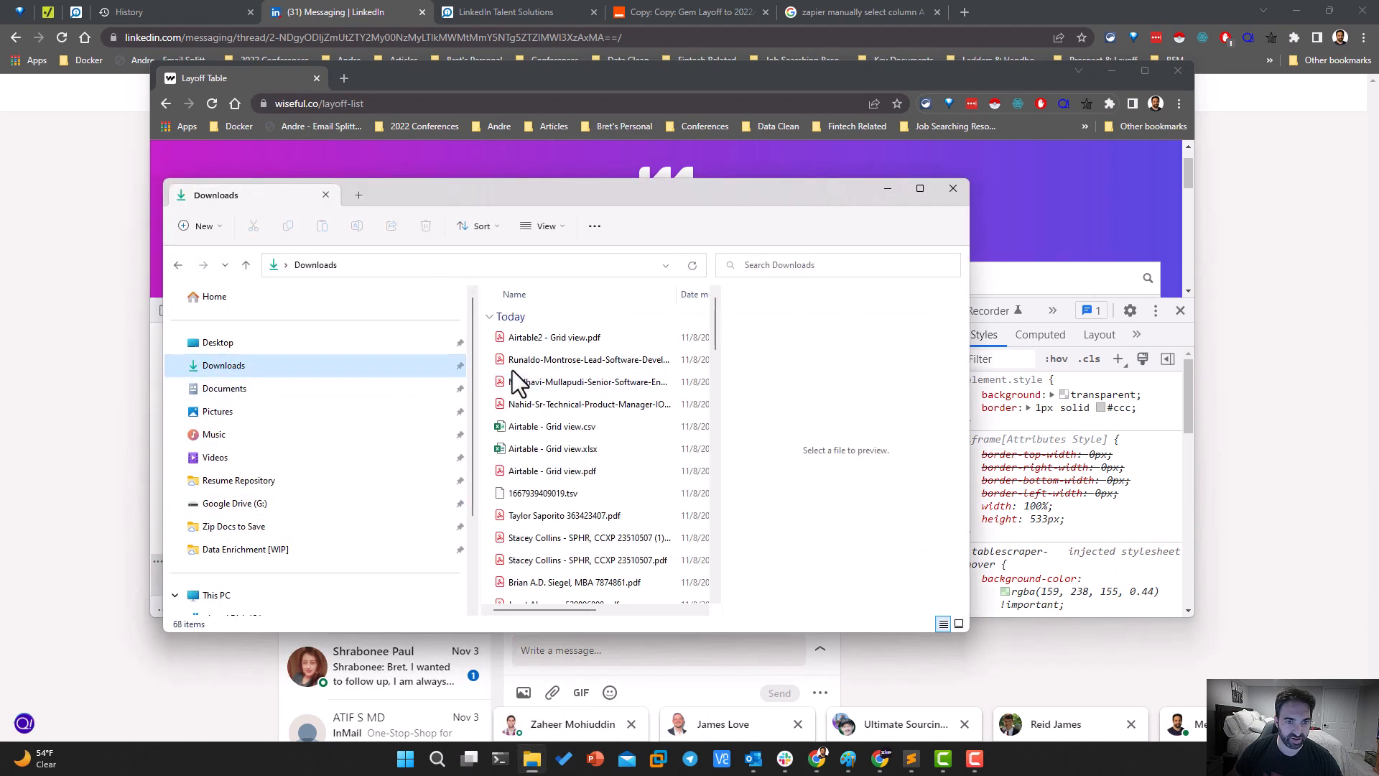
pyautogui.click(547, 344)
pyautogui.doubleClick(548, 343)
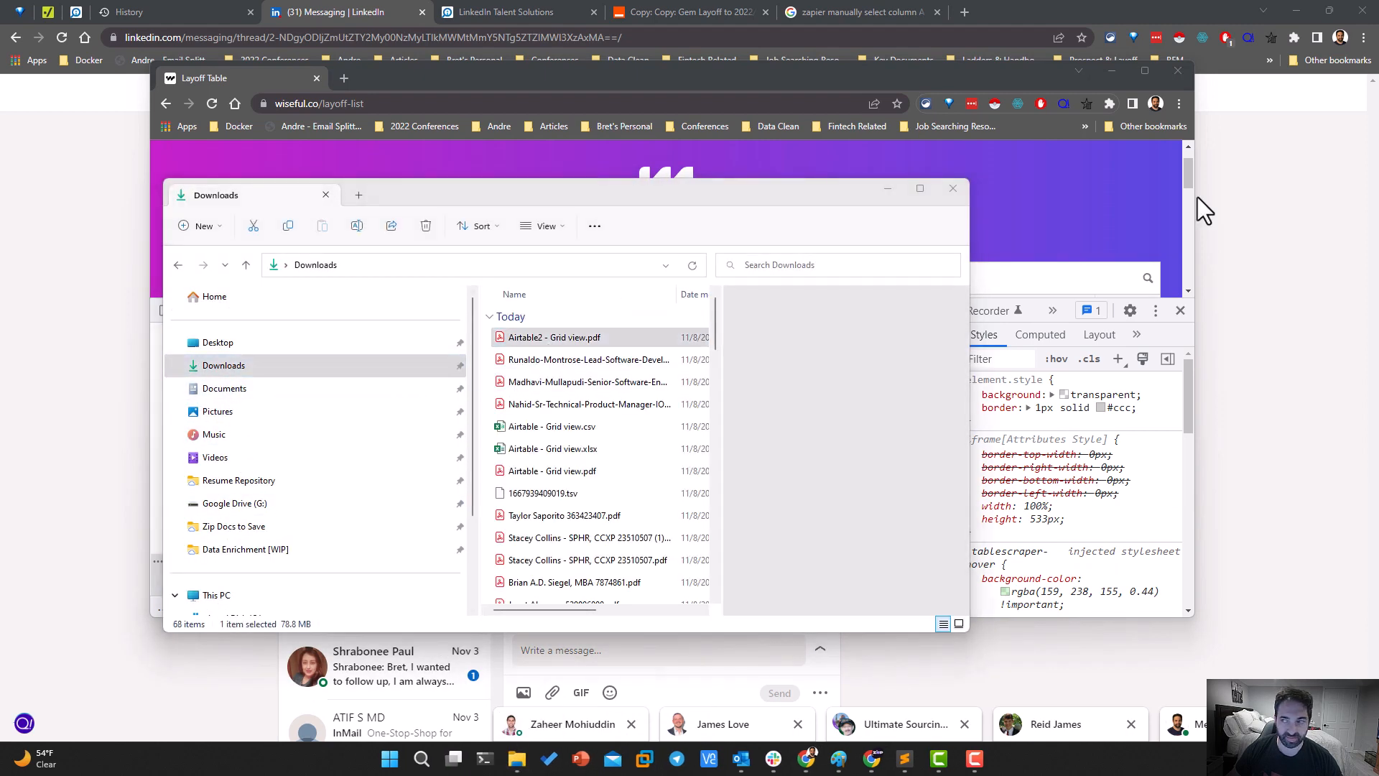
pyautogui.moveTo(1375, 77); pyautogui.dragTo(508, 46)
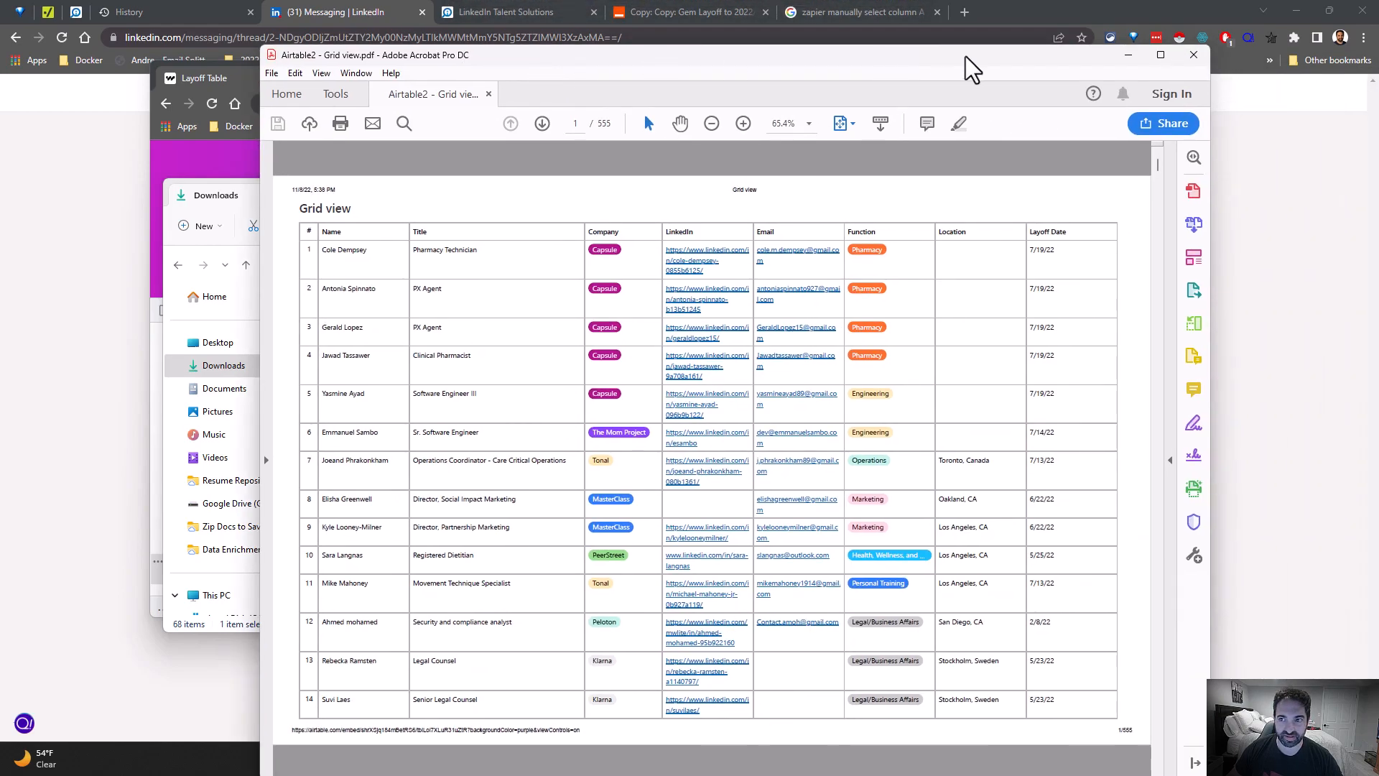
pyautogui.click(1158, 64)
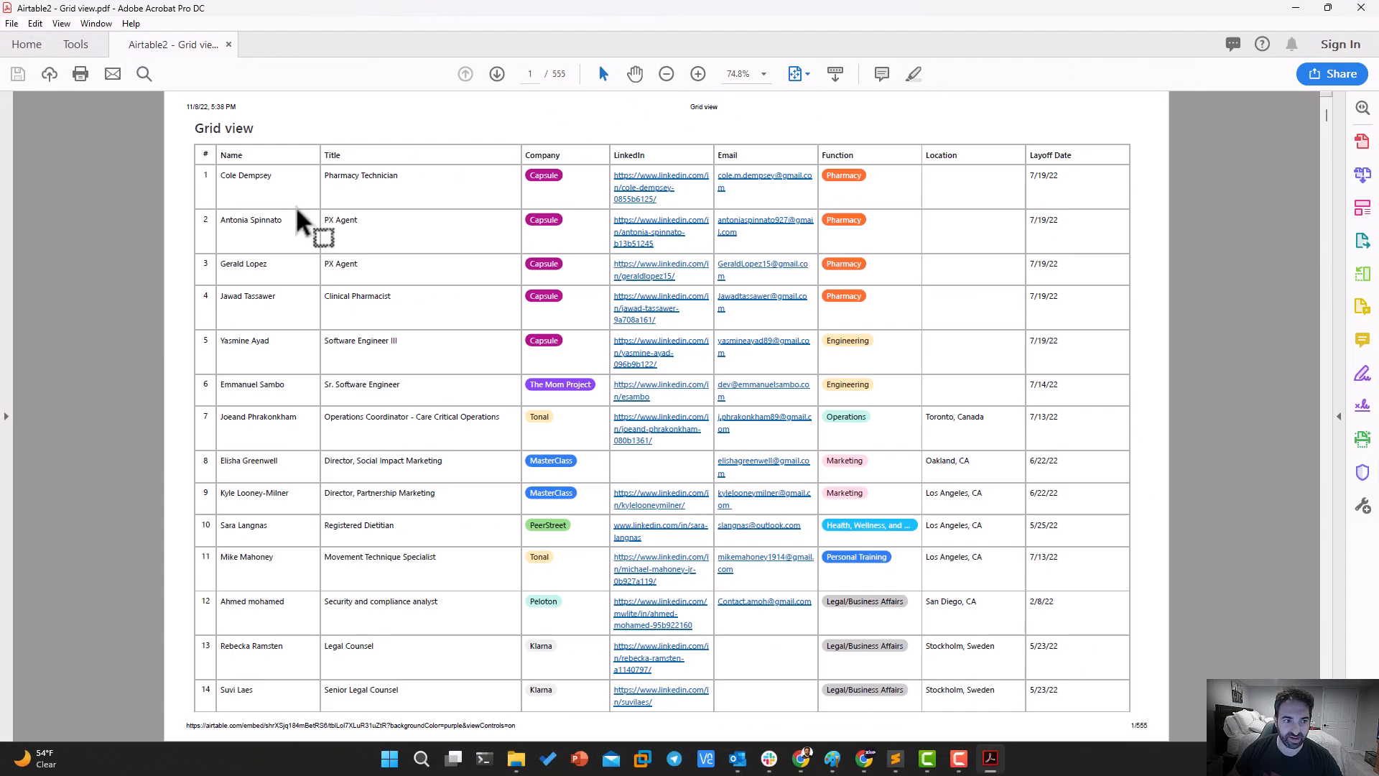
pyautogui.scroll(-20, 292, 237)
pyautogui.scroll(-20, 287, 231)
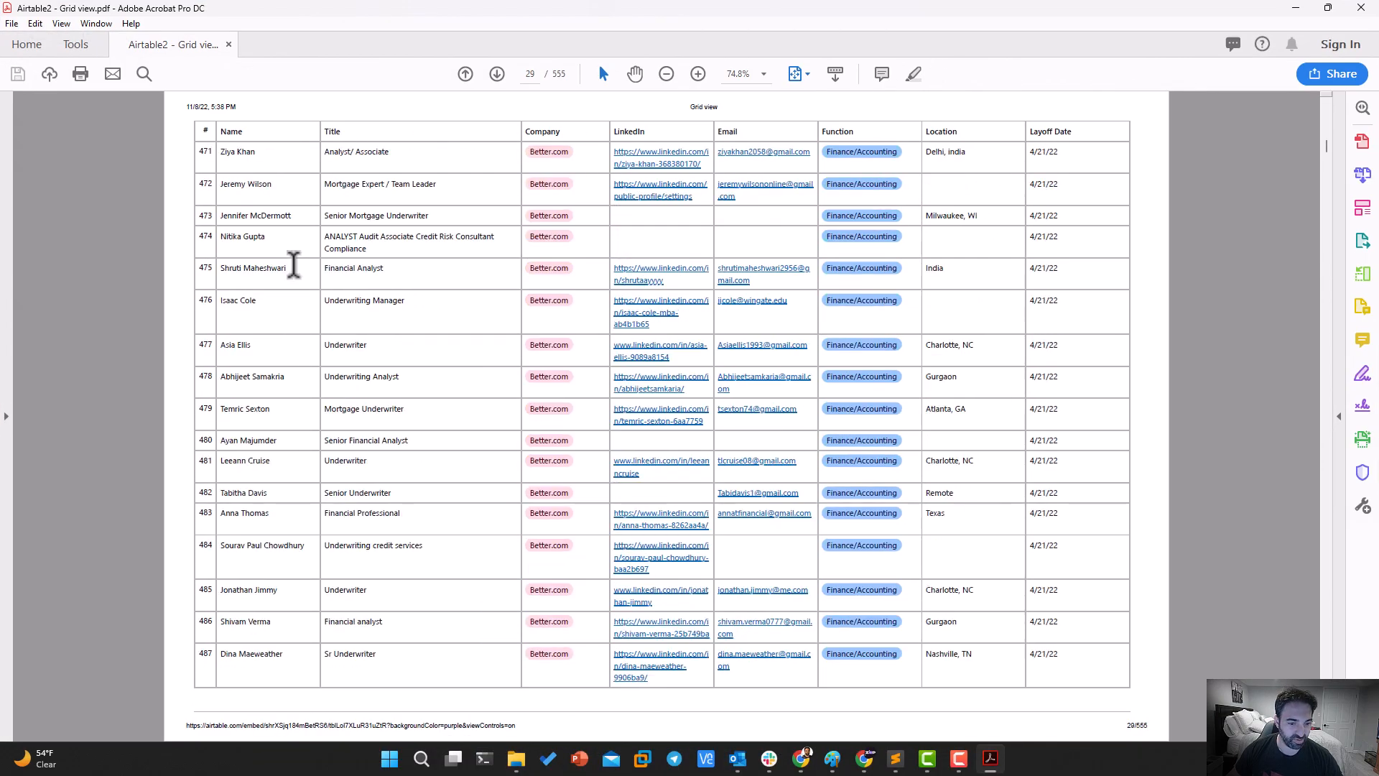
pyautogui.scroll(-20, 320, 287)
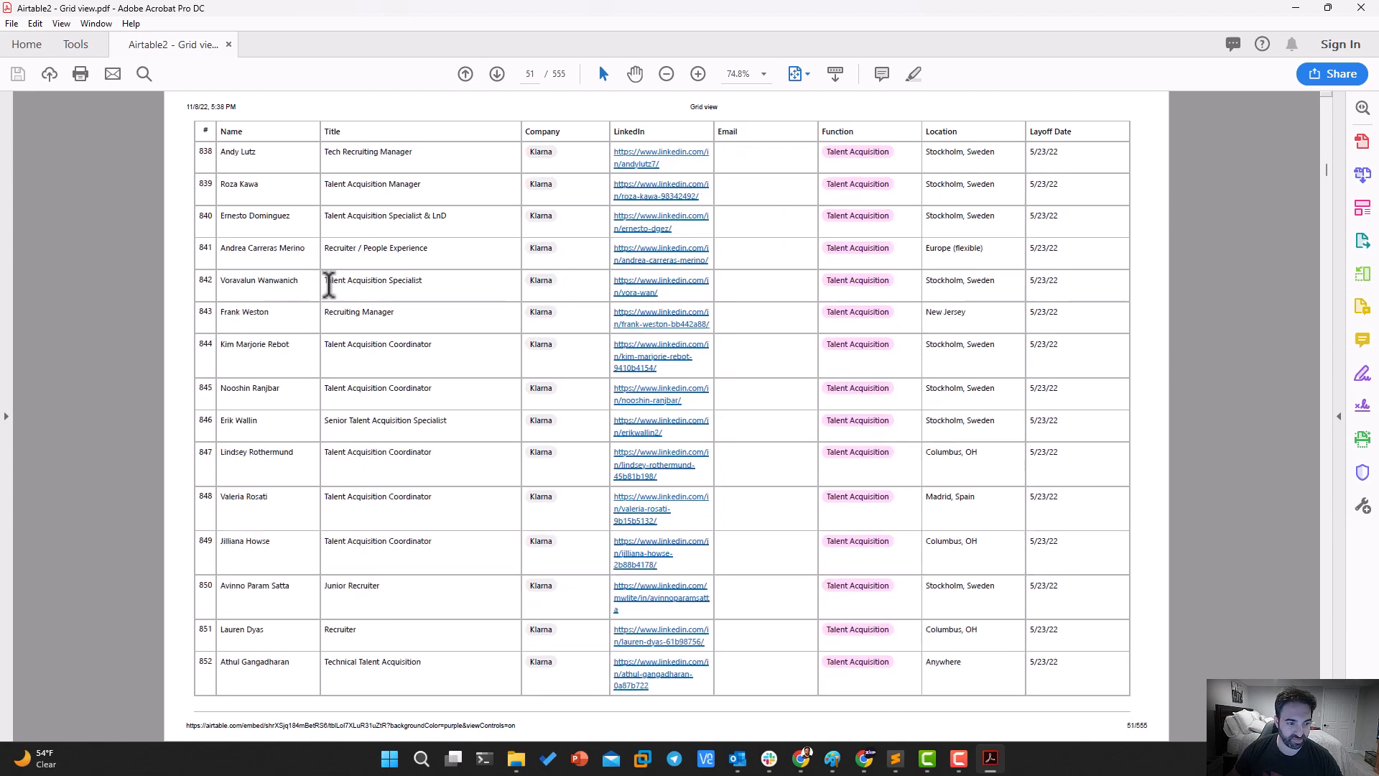
pyautogui.scroll(10, 415, 117)
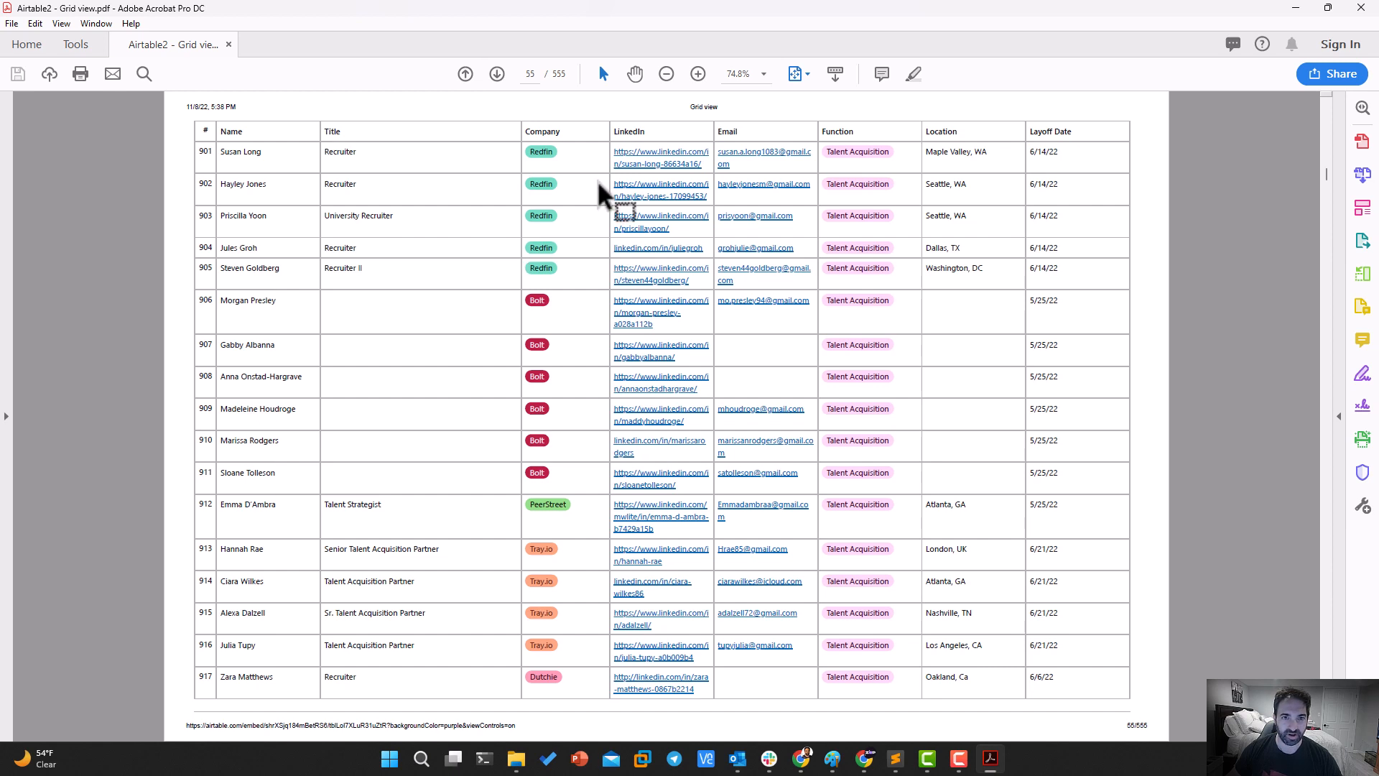
pyautogui.click(12, 23)
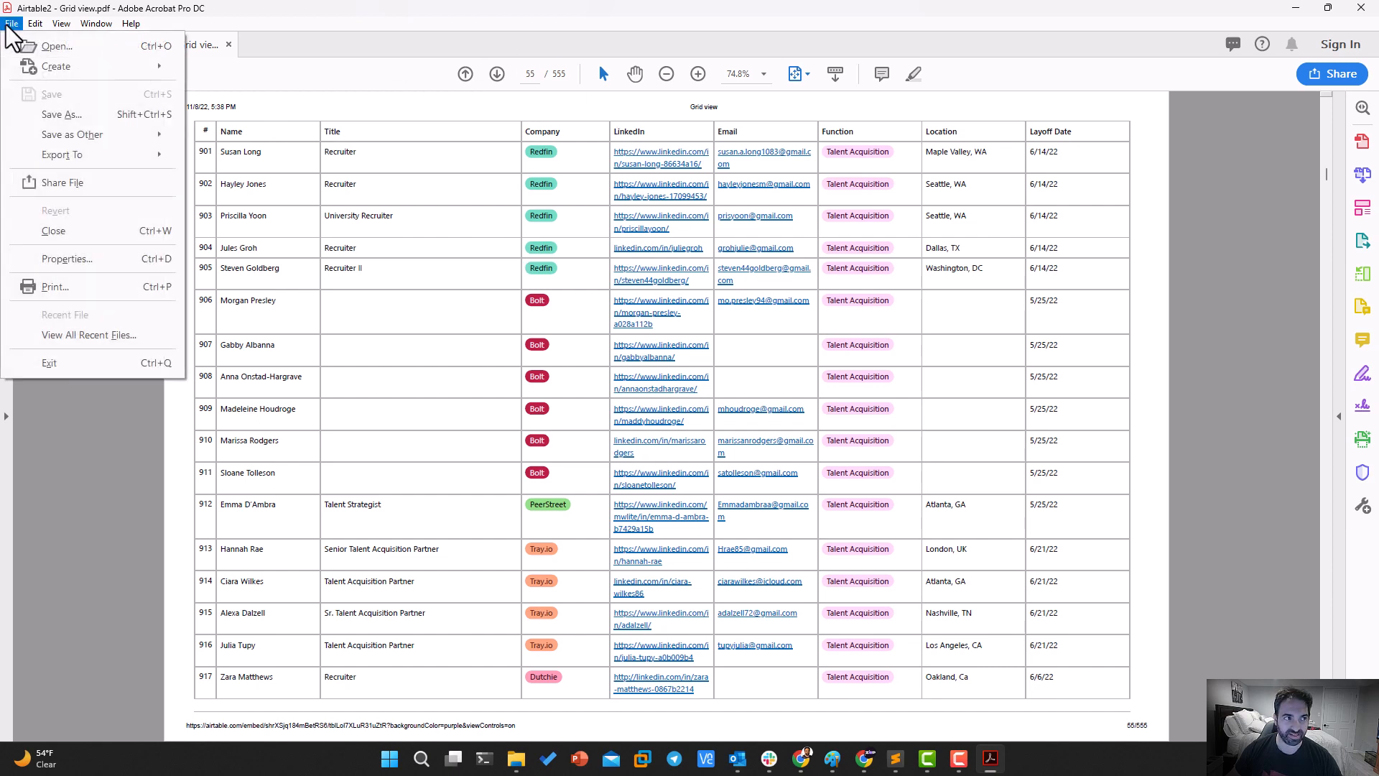
pyautogui.click(47, 115)
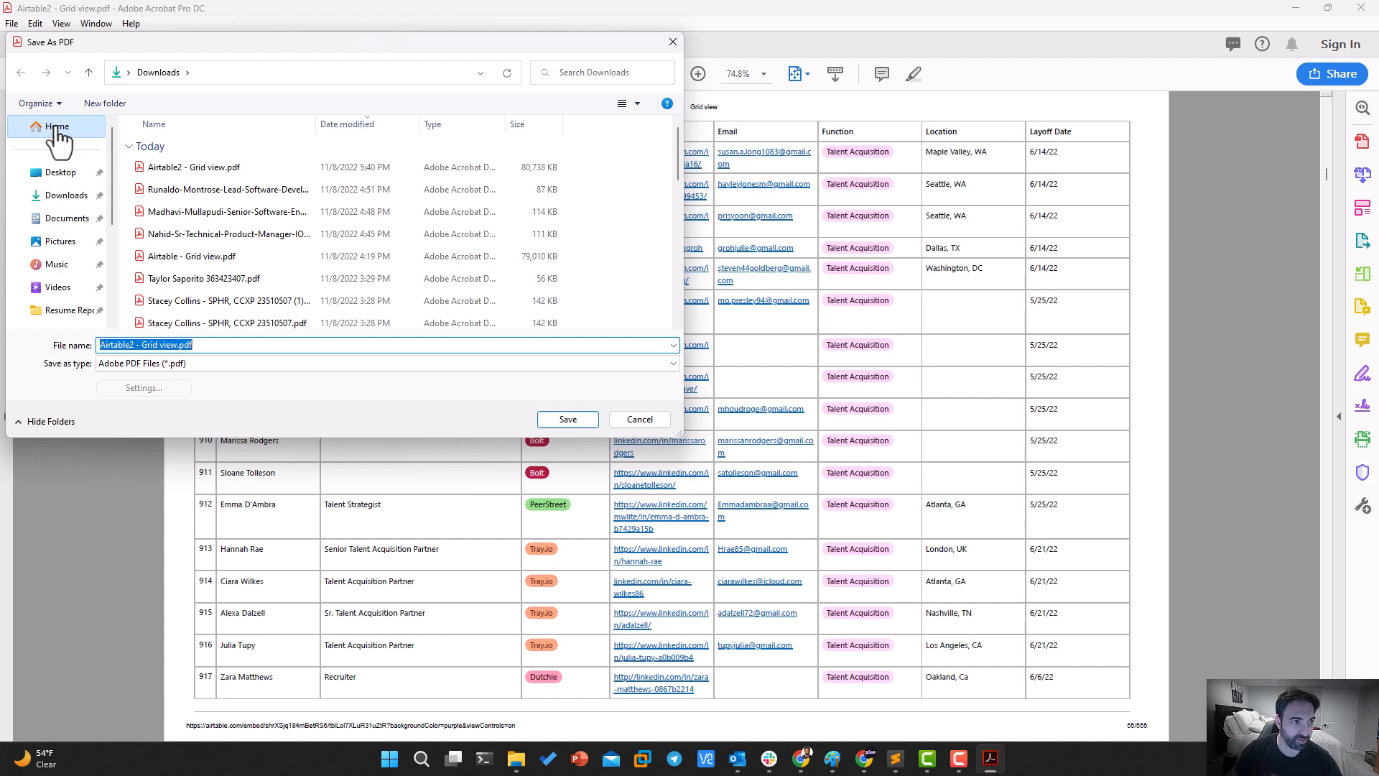
pyautogui.press('Escape')
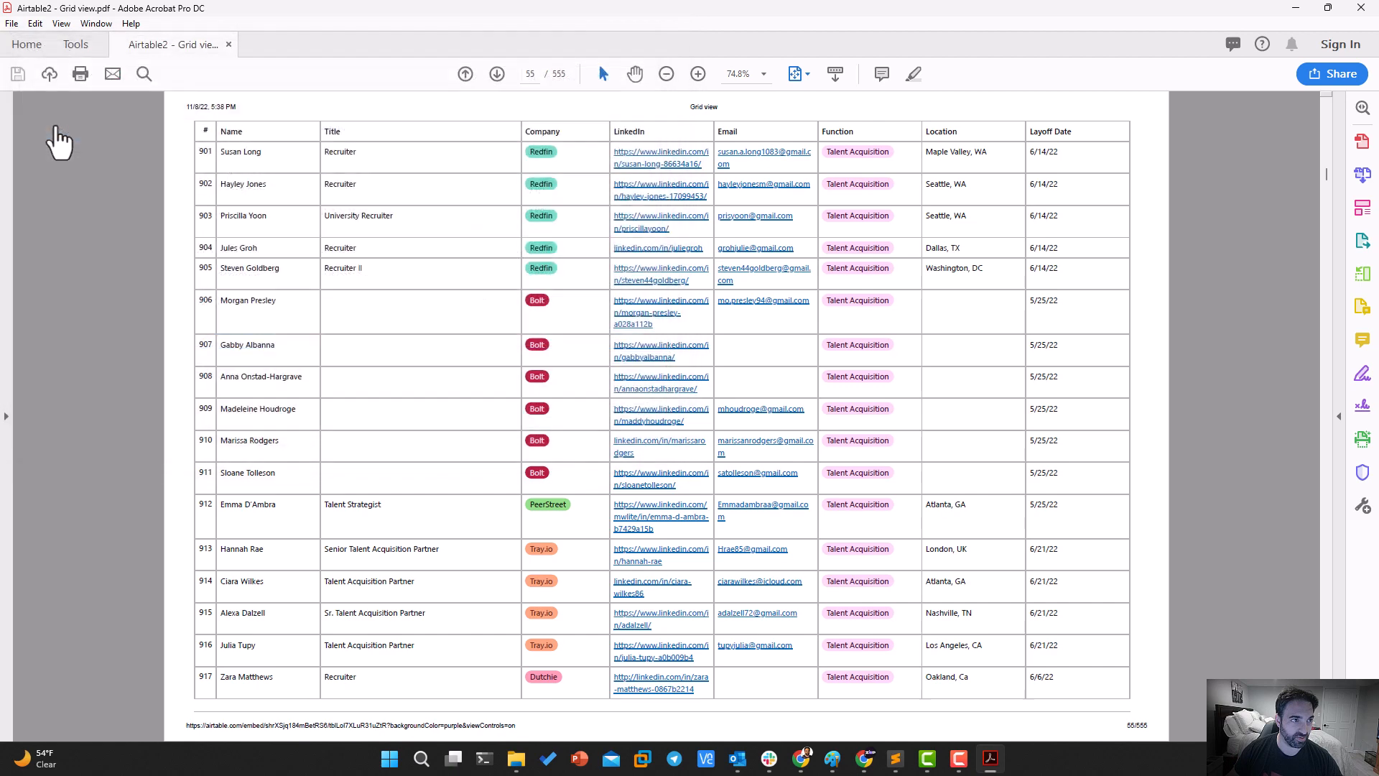
# Export the PDF as a Microsoft Excel Workbook named "Airtable2 - Grid view.xlsx" in the Downloads folder
pyautogui.click(12, 23)
pyautogui.moveTo(35, 137)
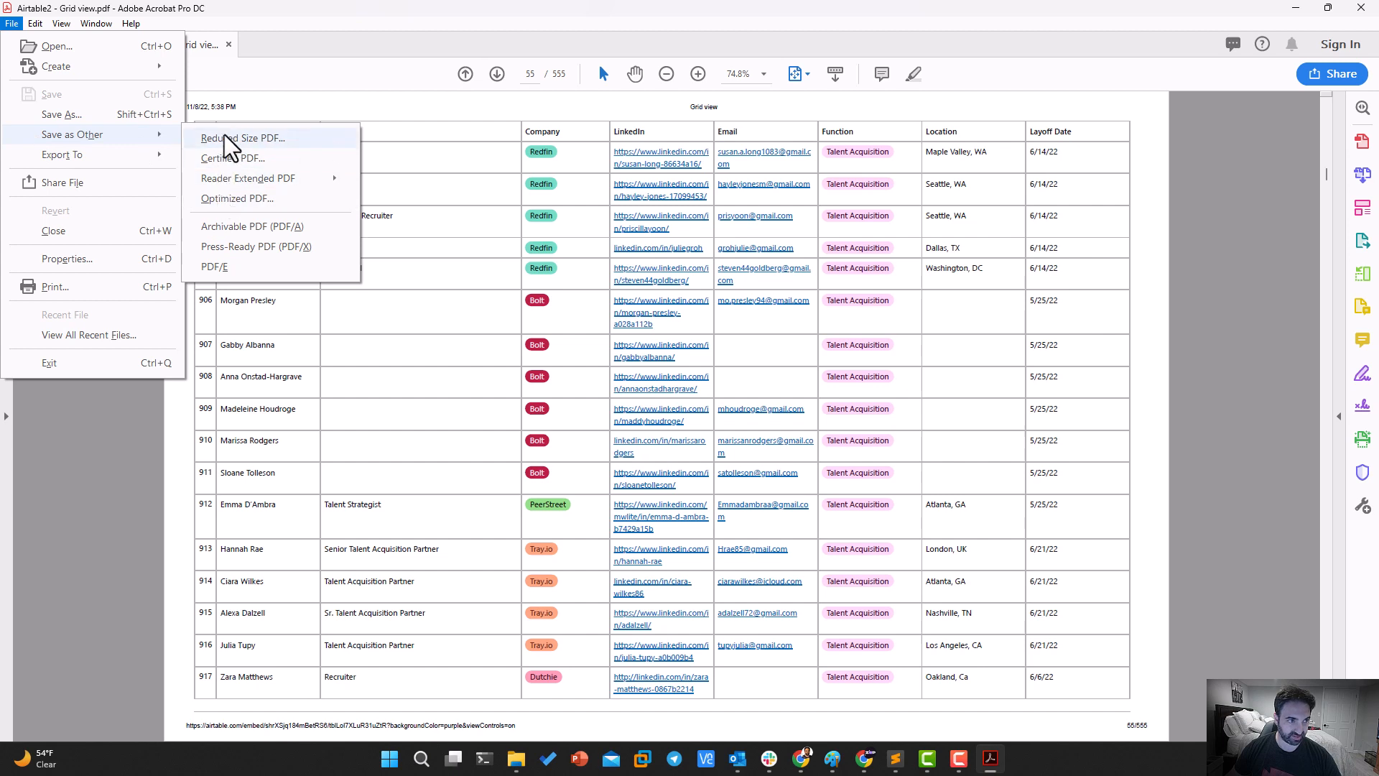
pyautogui.moveTo(101, 157)
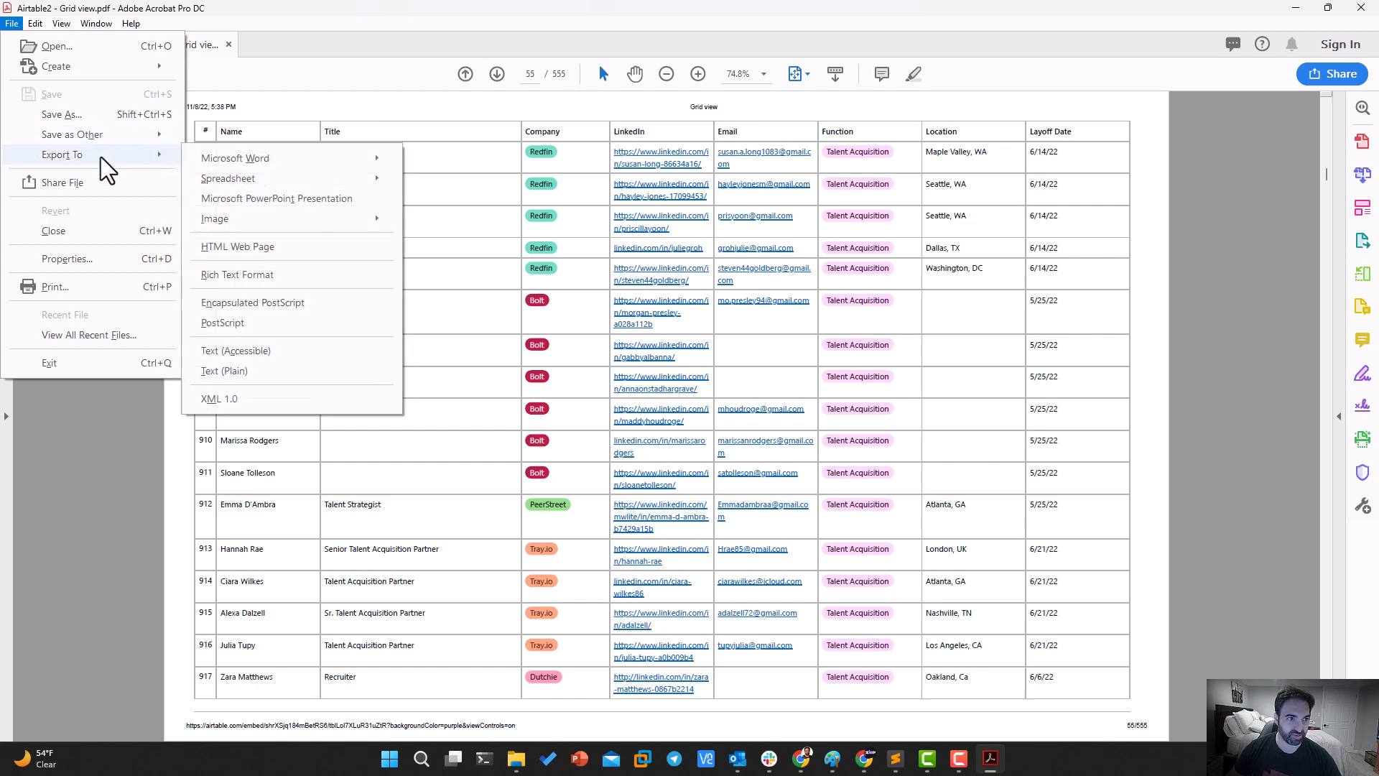
pyautogui.moveTo(208, 174)
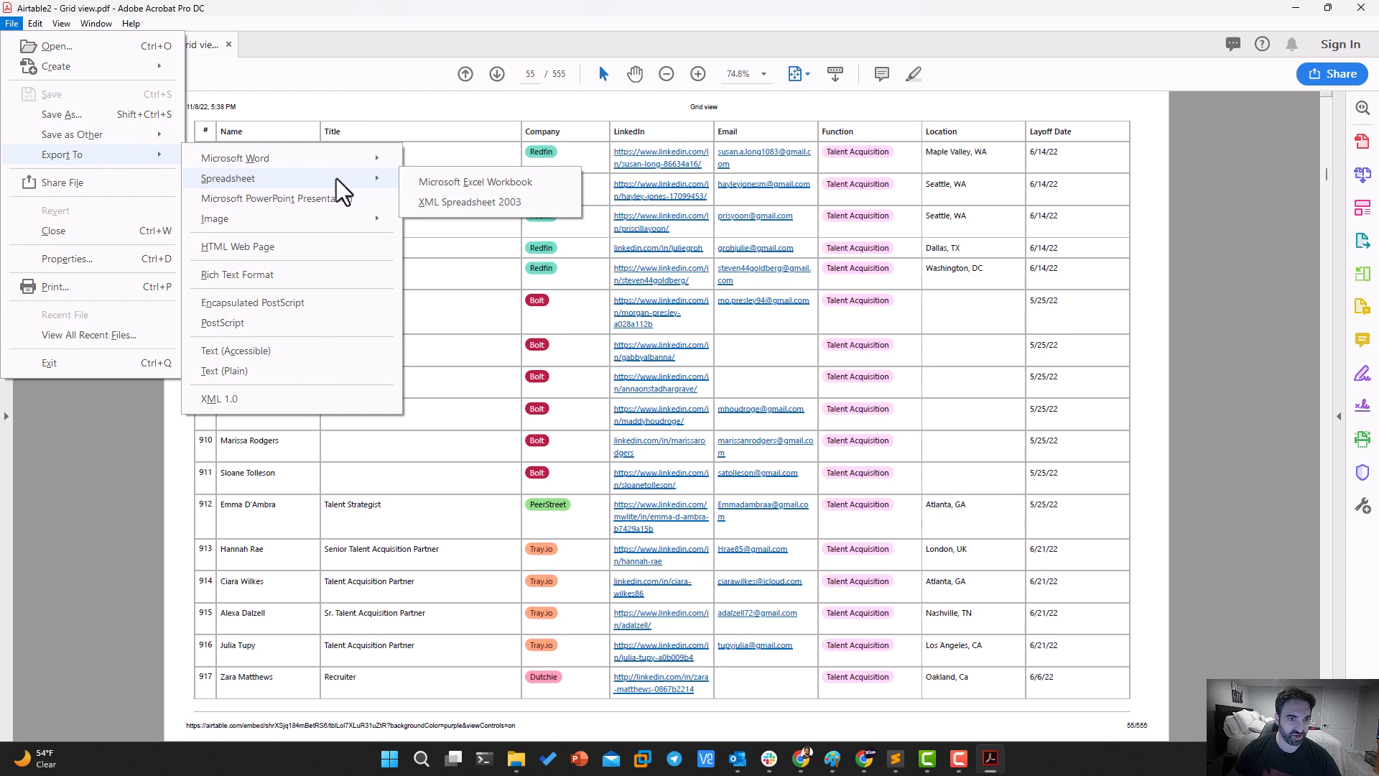
pyautogui.click(428, 188)
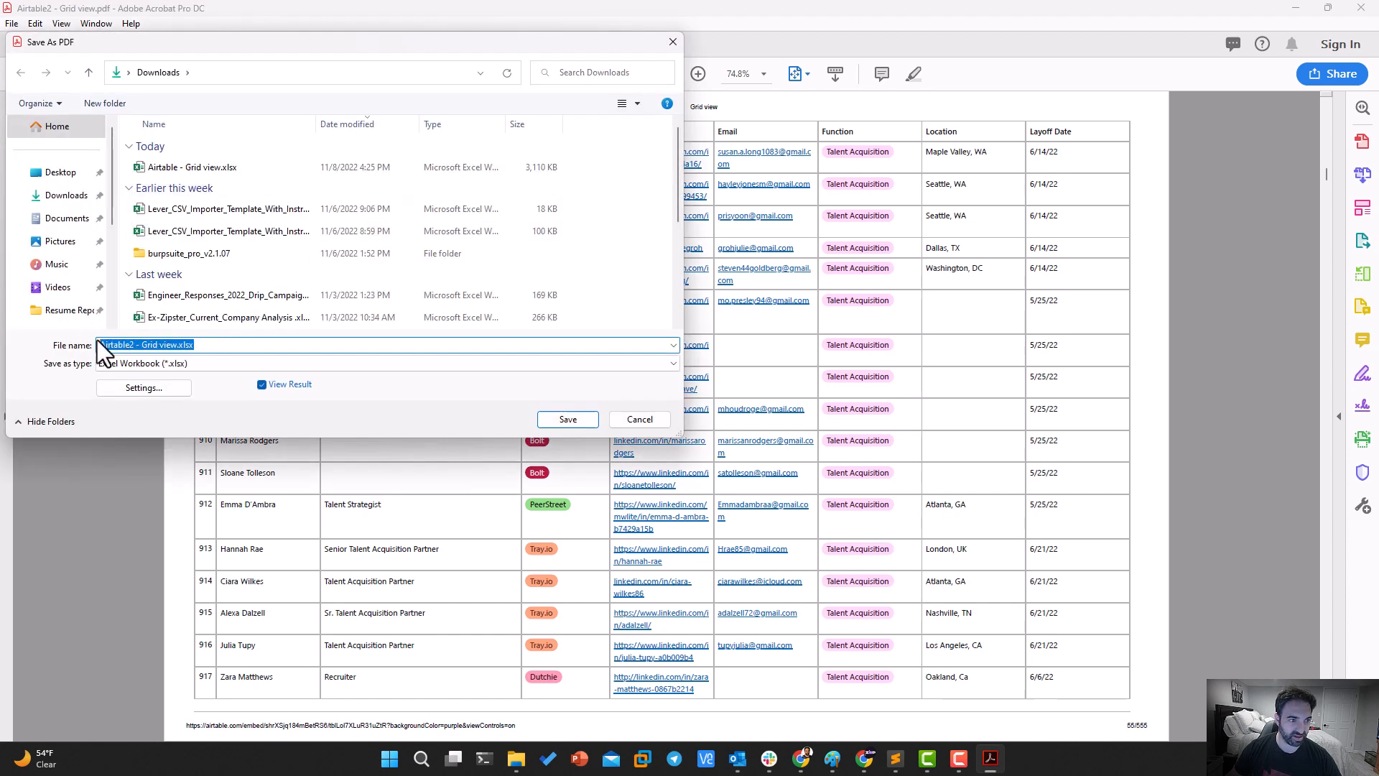
pyautogui.click(545, 418)
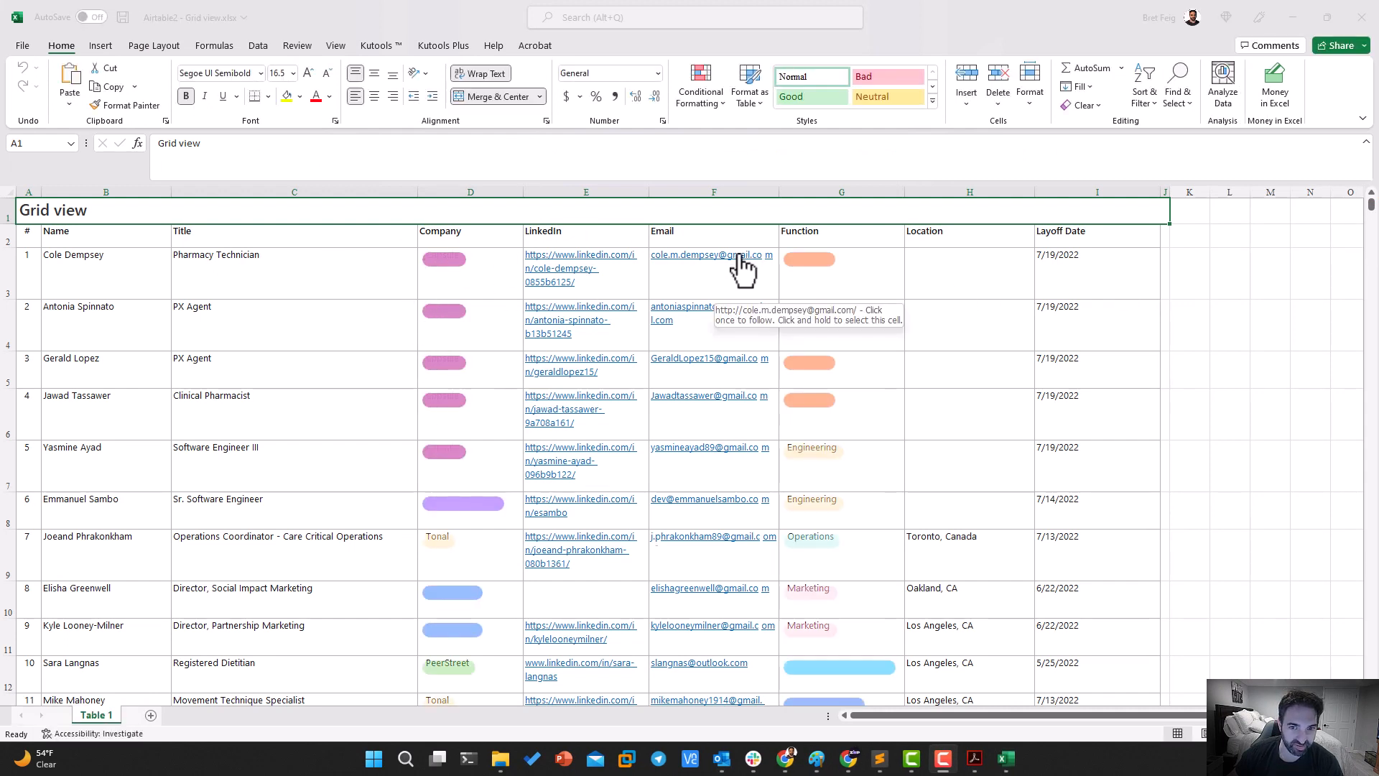
# Move the coloured shapes aside in Function cells G3 and G4 and check the cell text beneath them
pyautogui.moveTo(814, 262); pyautogui.dragTo(889, 291)
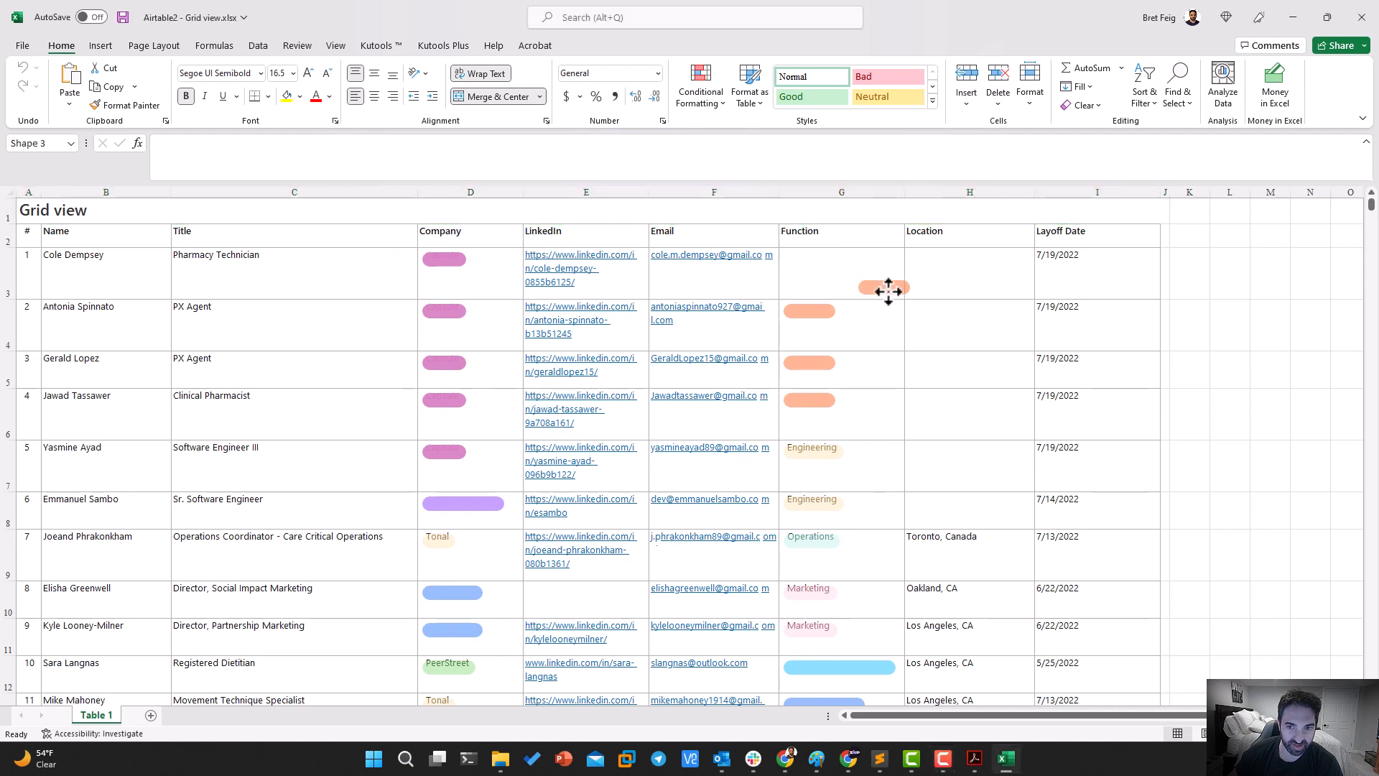
pyautogui.click(819, 265)
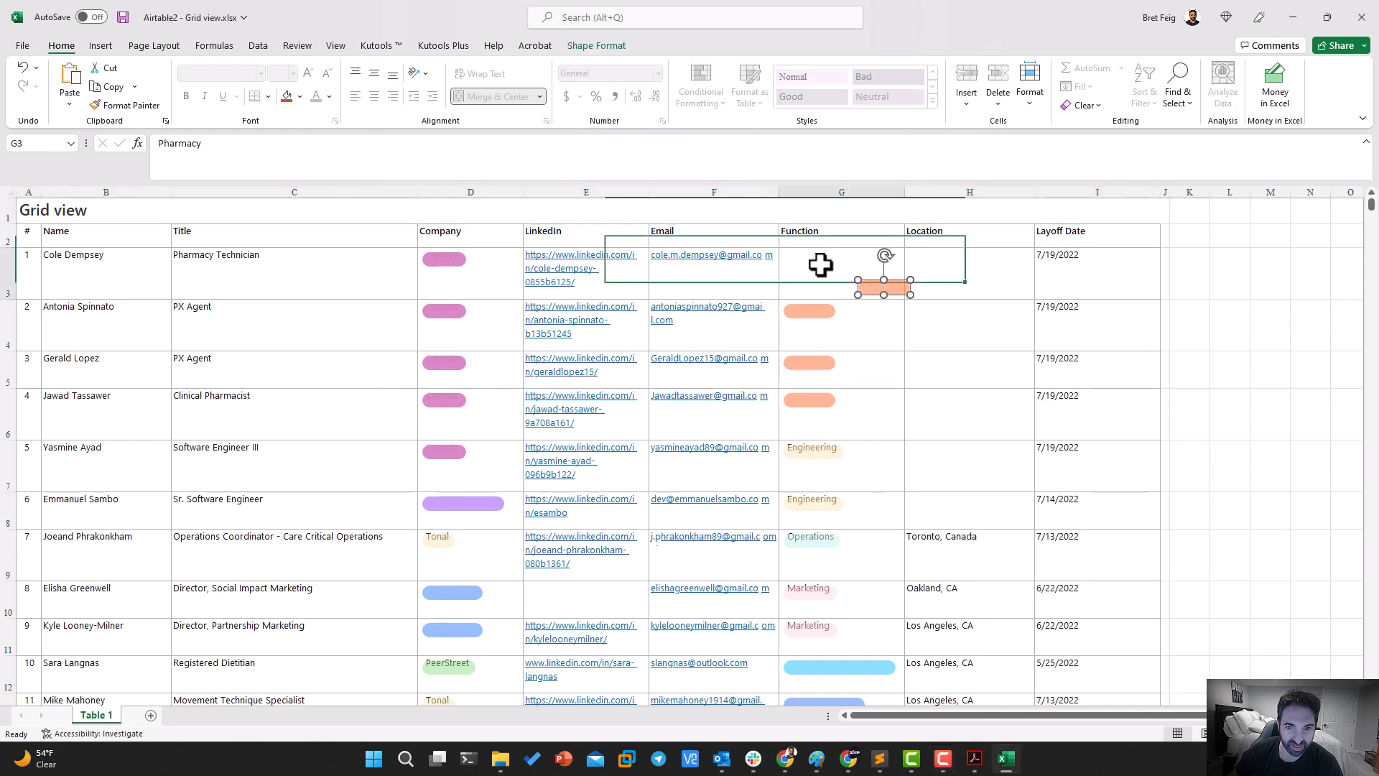
pyautogui.click(805, 309)
pyautogui.click(810, 316)
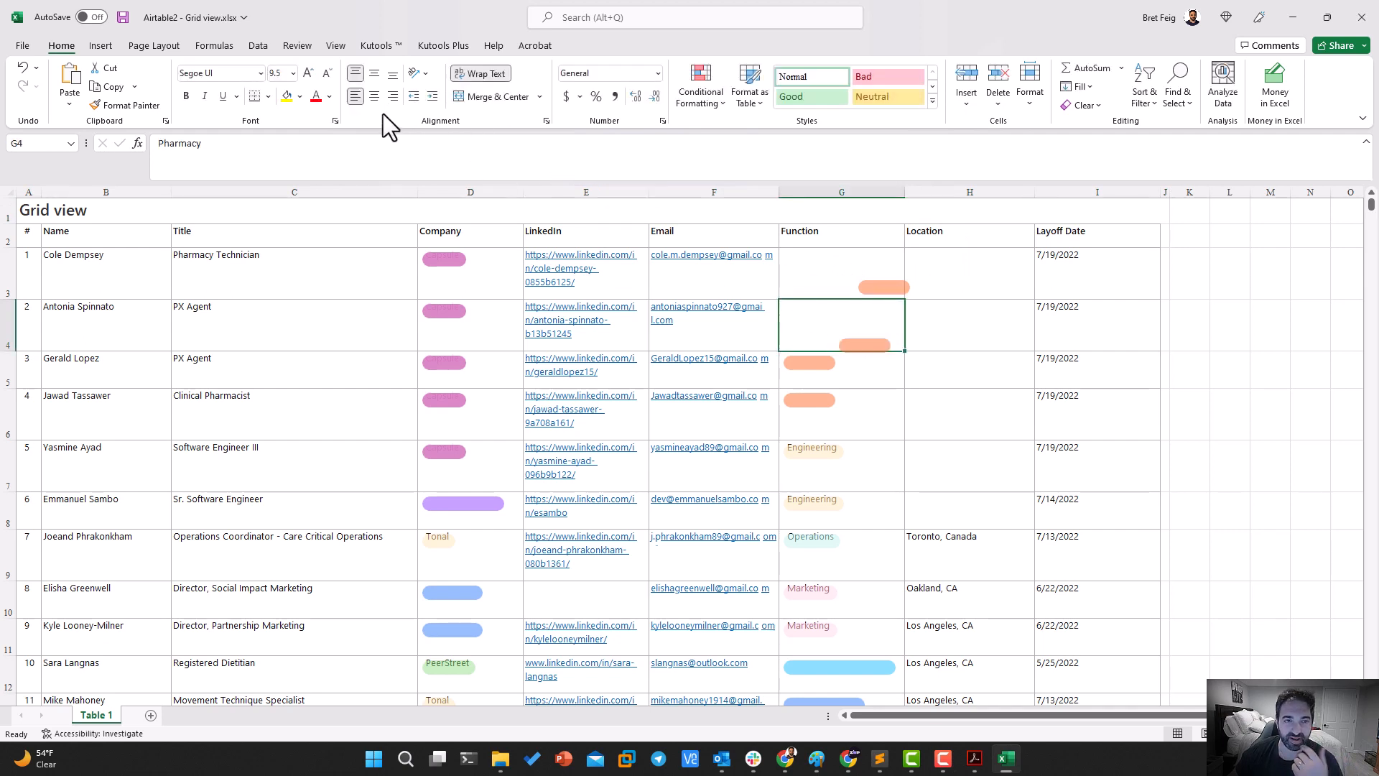
# Save the workbook in Downloads as a CSV (Comma delimited) file named "Airtable2 - Grid view"
pyautogui.click(22, 46)
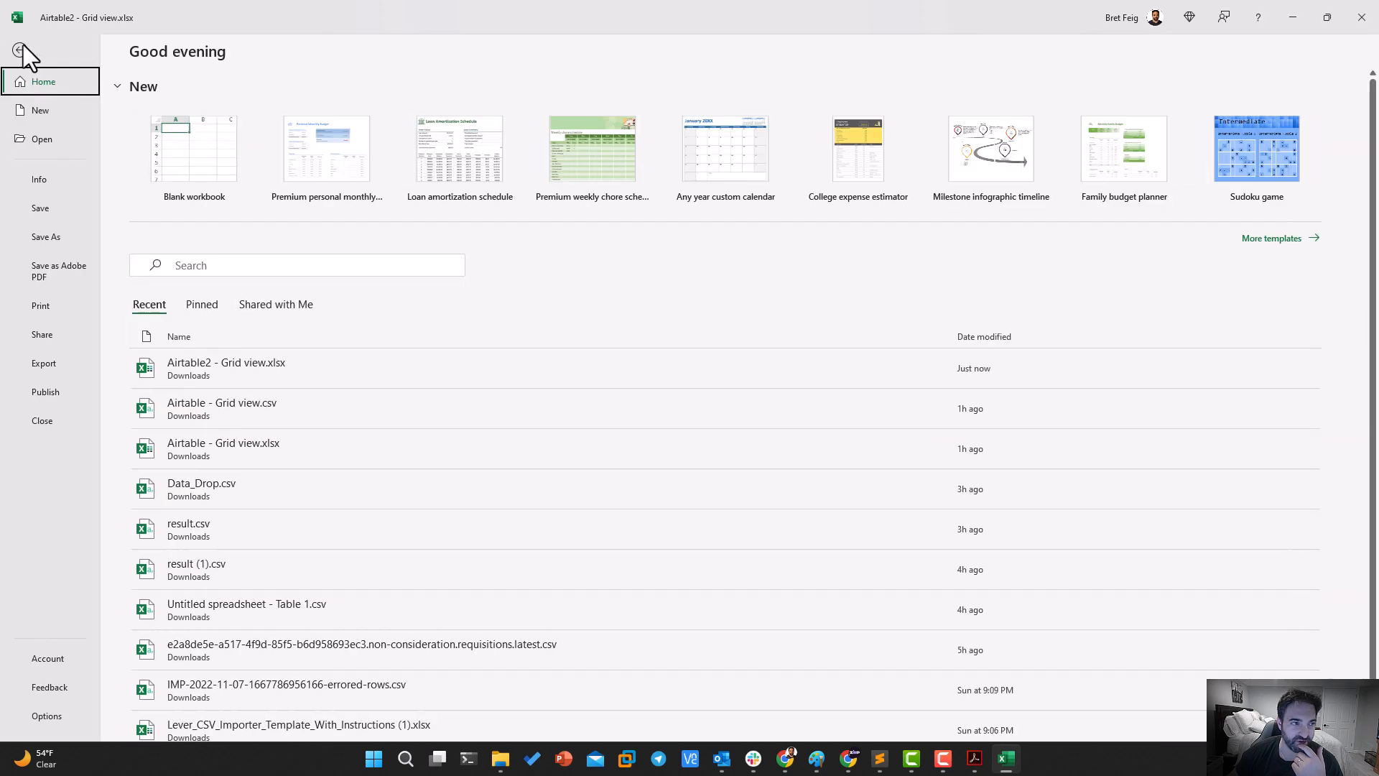
pyautogui.click(45, 237)
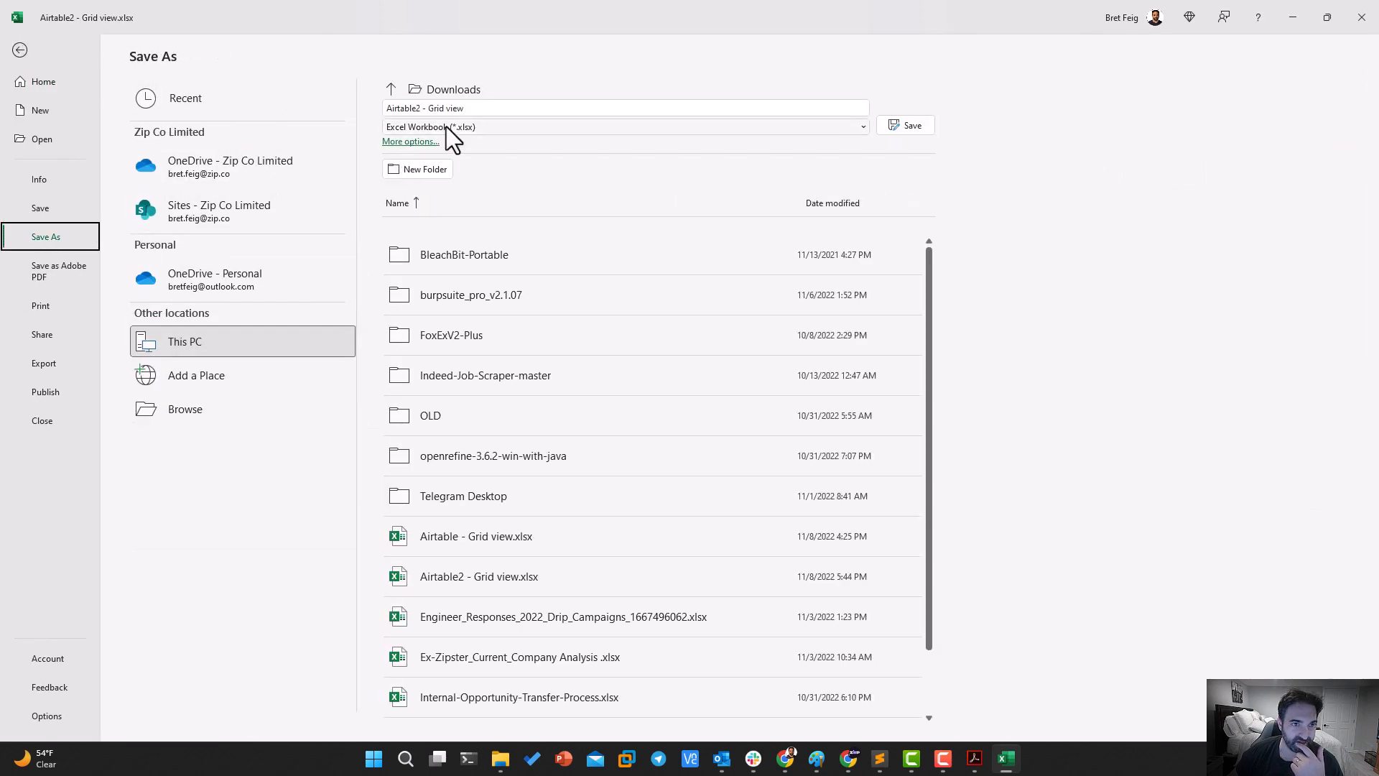
pyautogui.click(451, 126)
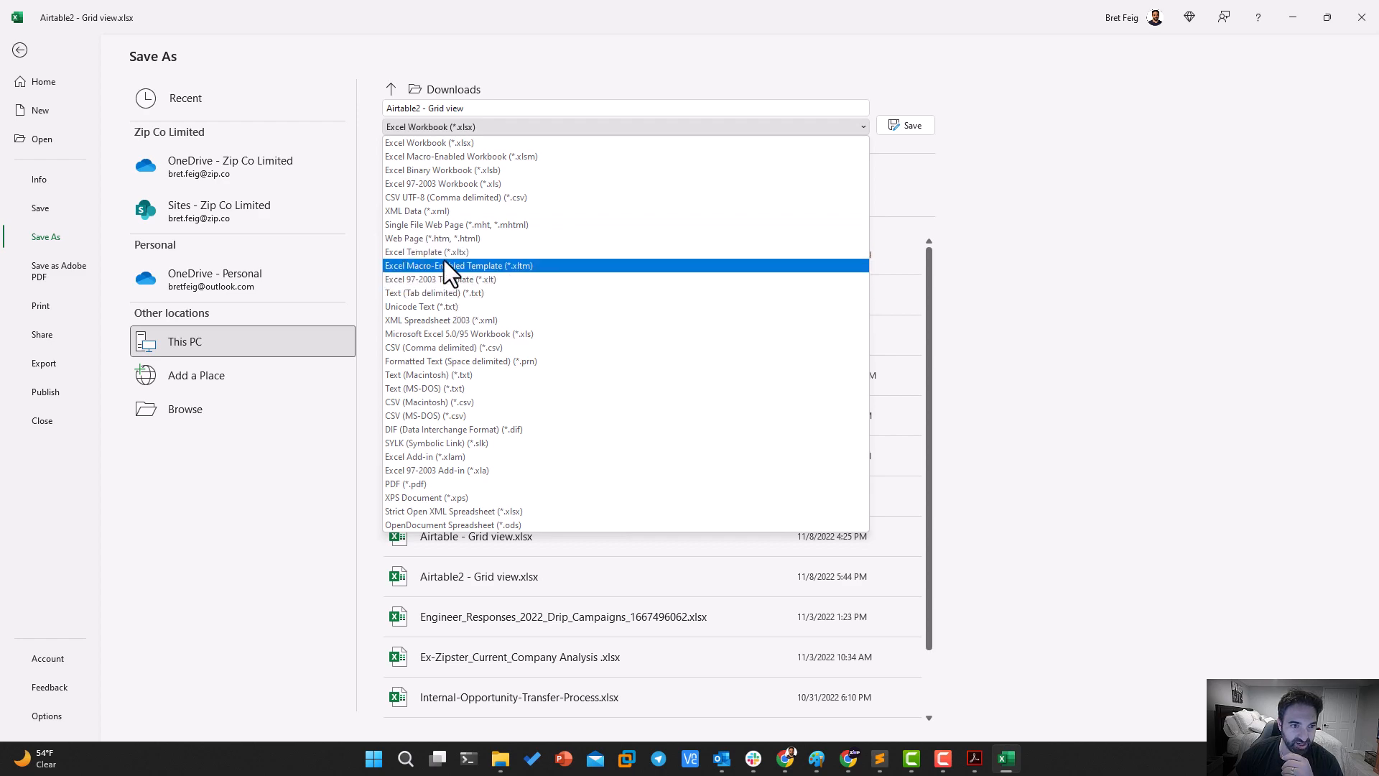
pyautogui.click(436, 347)
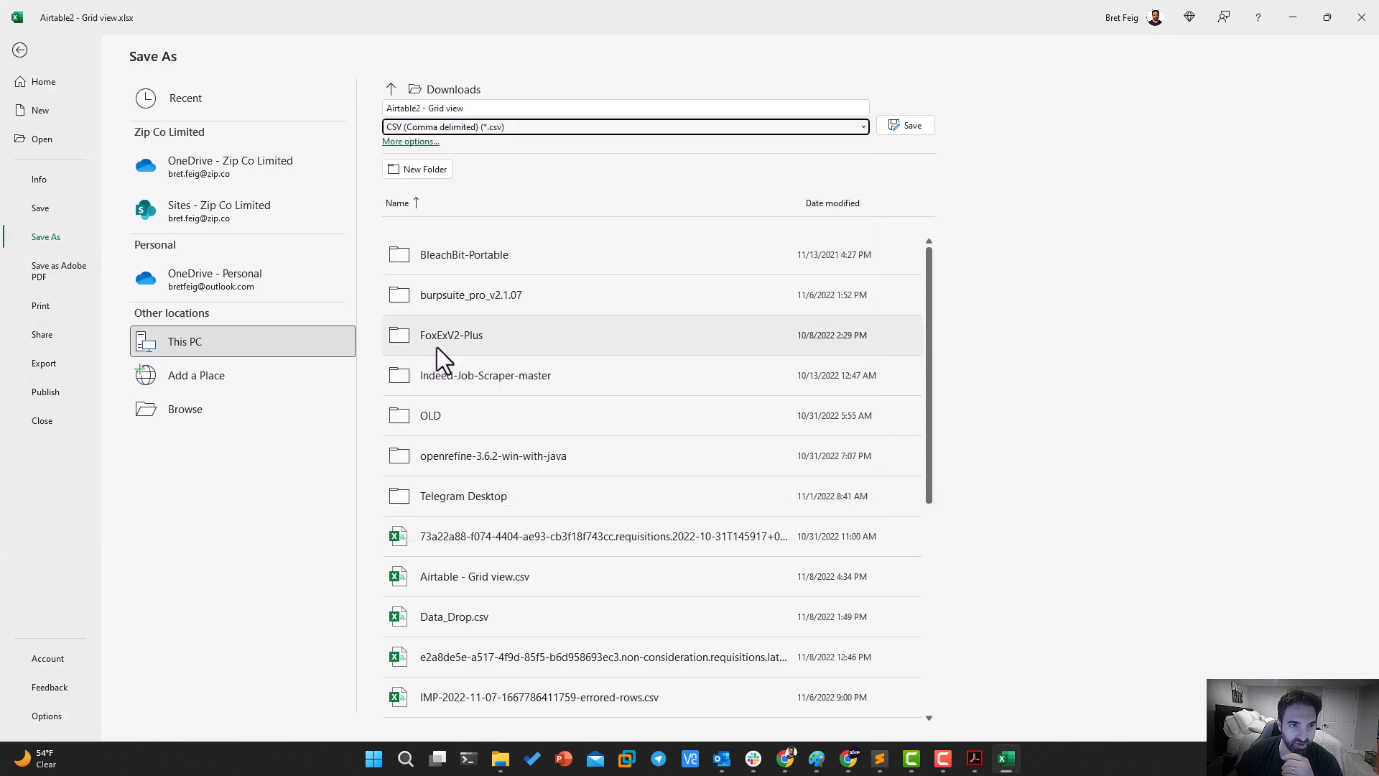
pyautogui.click(908, 125)
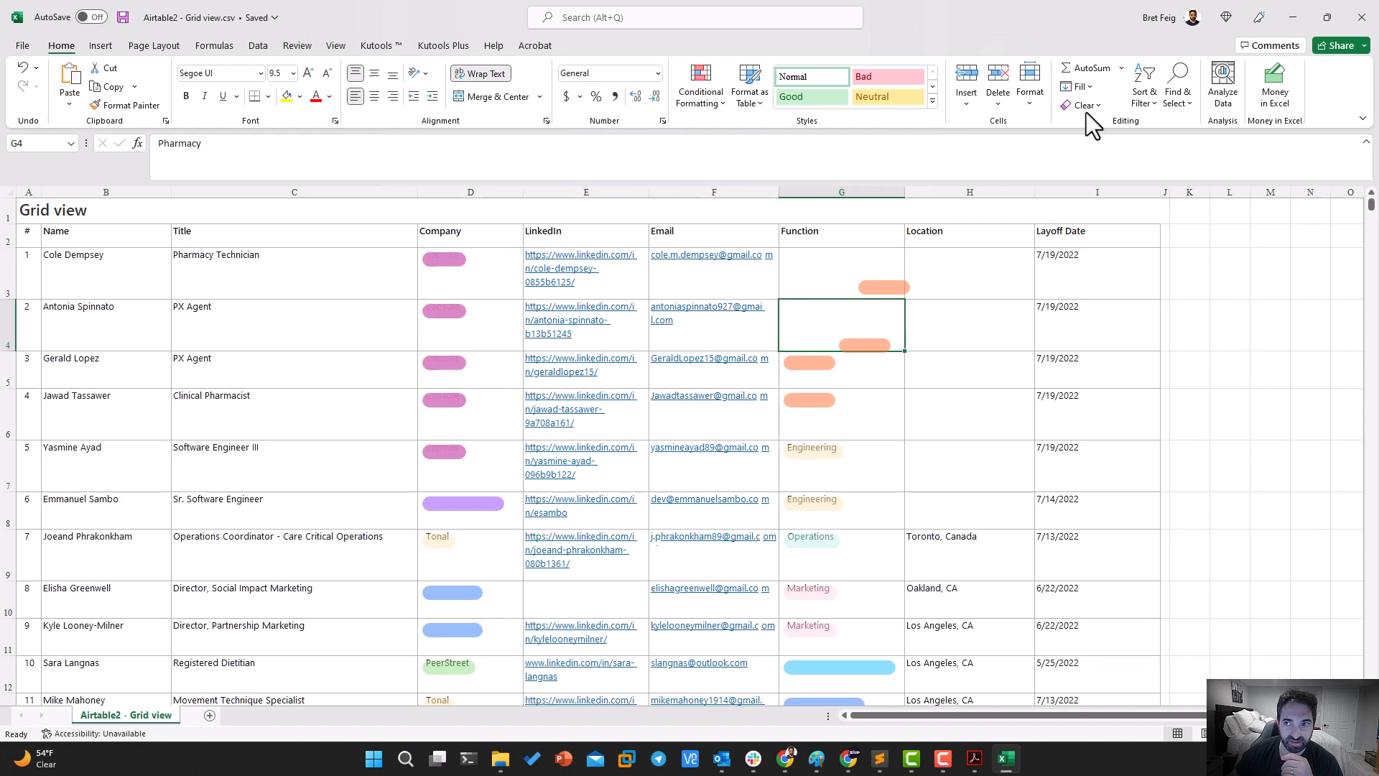
# Minimize the workbook and close the Acrobat and Downloads folder windows
pyautogui.click(1306, 17)
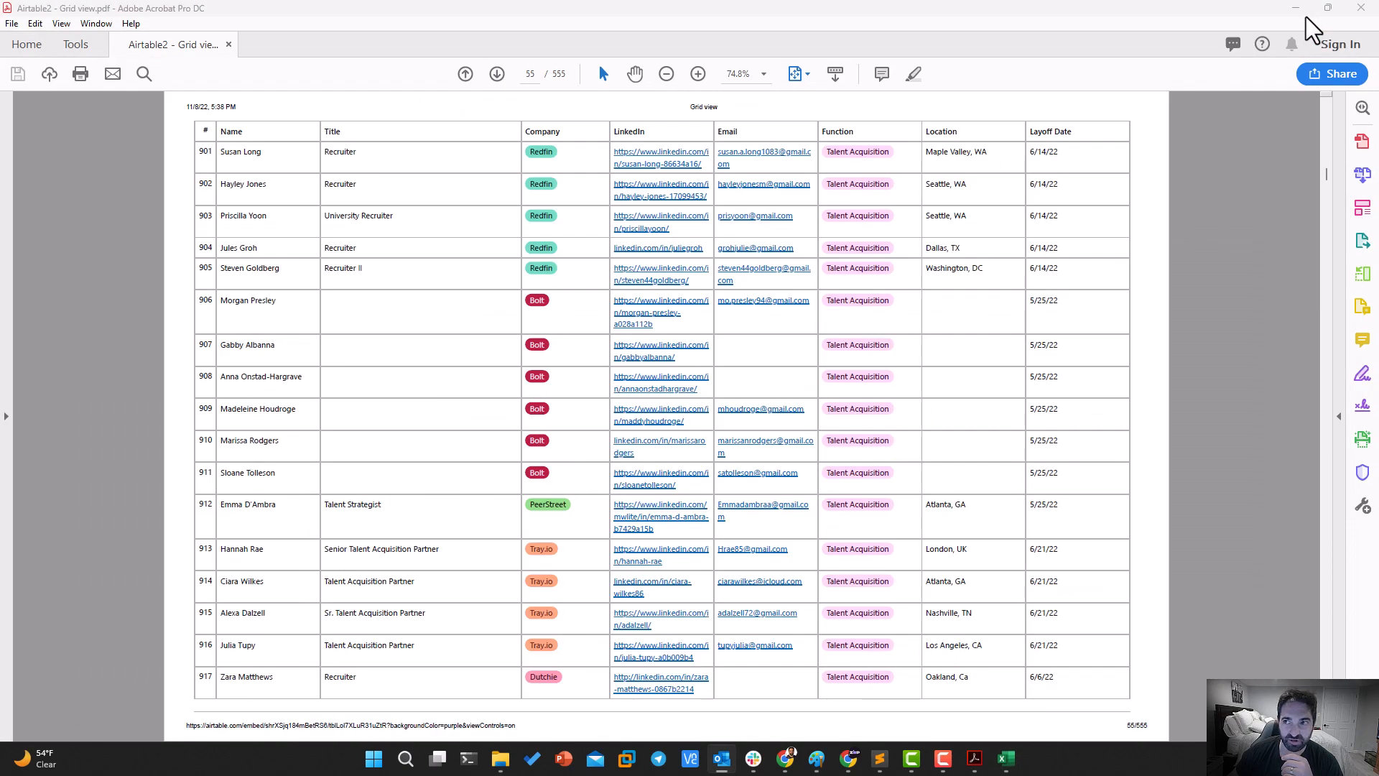
pyautogui.click(1356, 7)
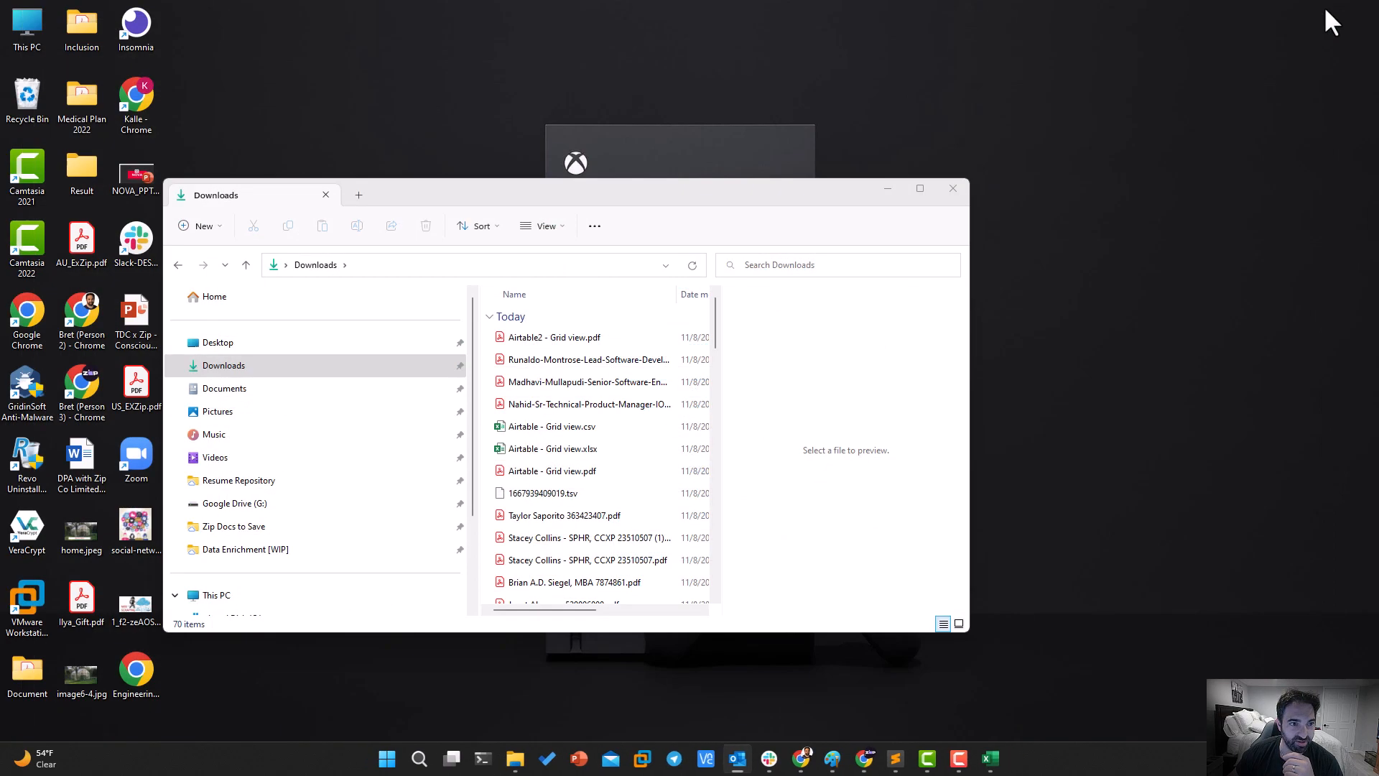
pyautogui.click(953, 188)
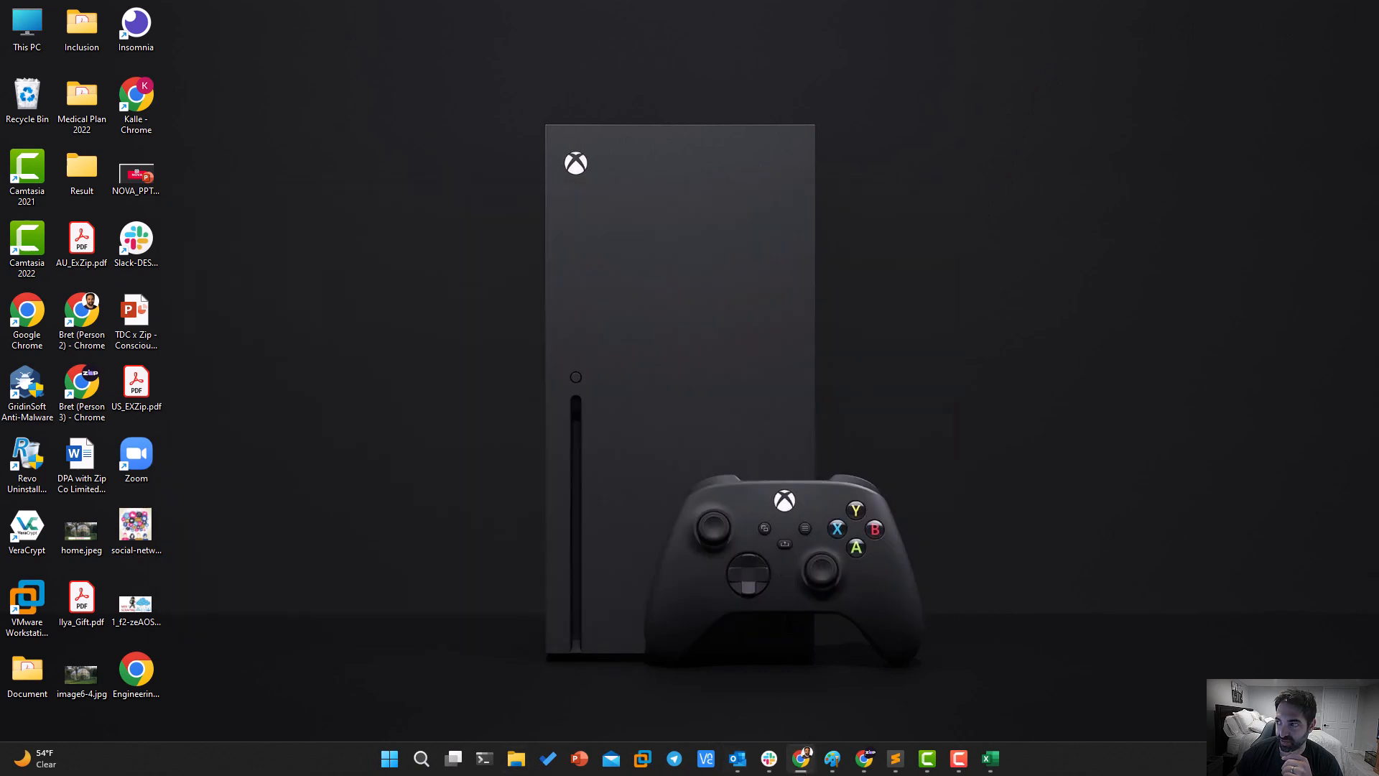
# Try to import "Airtable2 - Grid view.xlsx" from Downloads into the blank Google Sheets file, replacing the spreadsheet
pyautogui.moveTo(1378, 179); pyautogui.dragTo(647, 155)
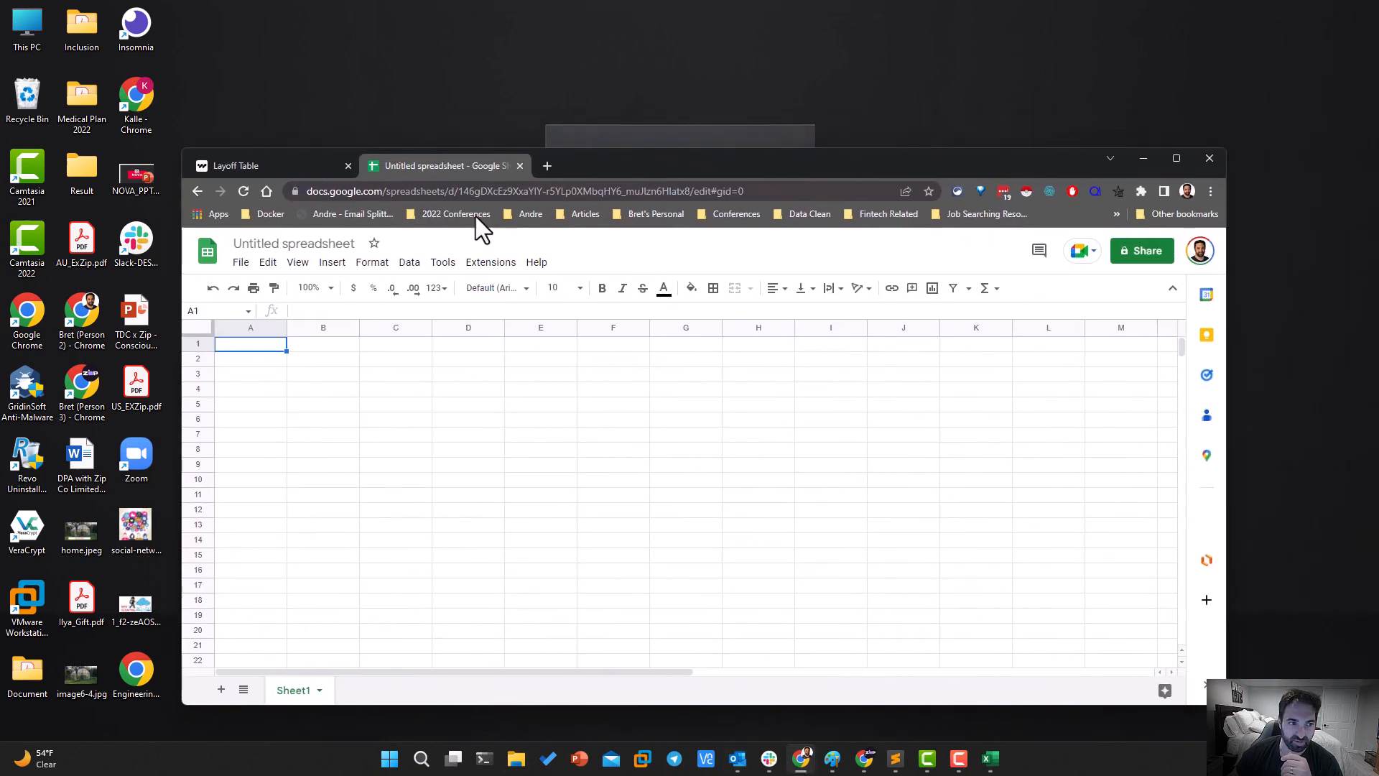
pyautogui.click(240, 263)
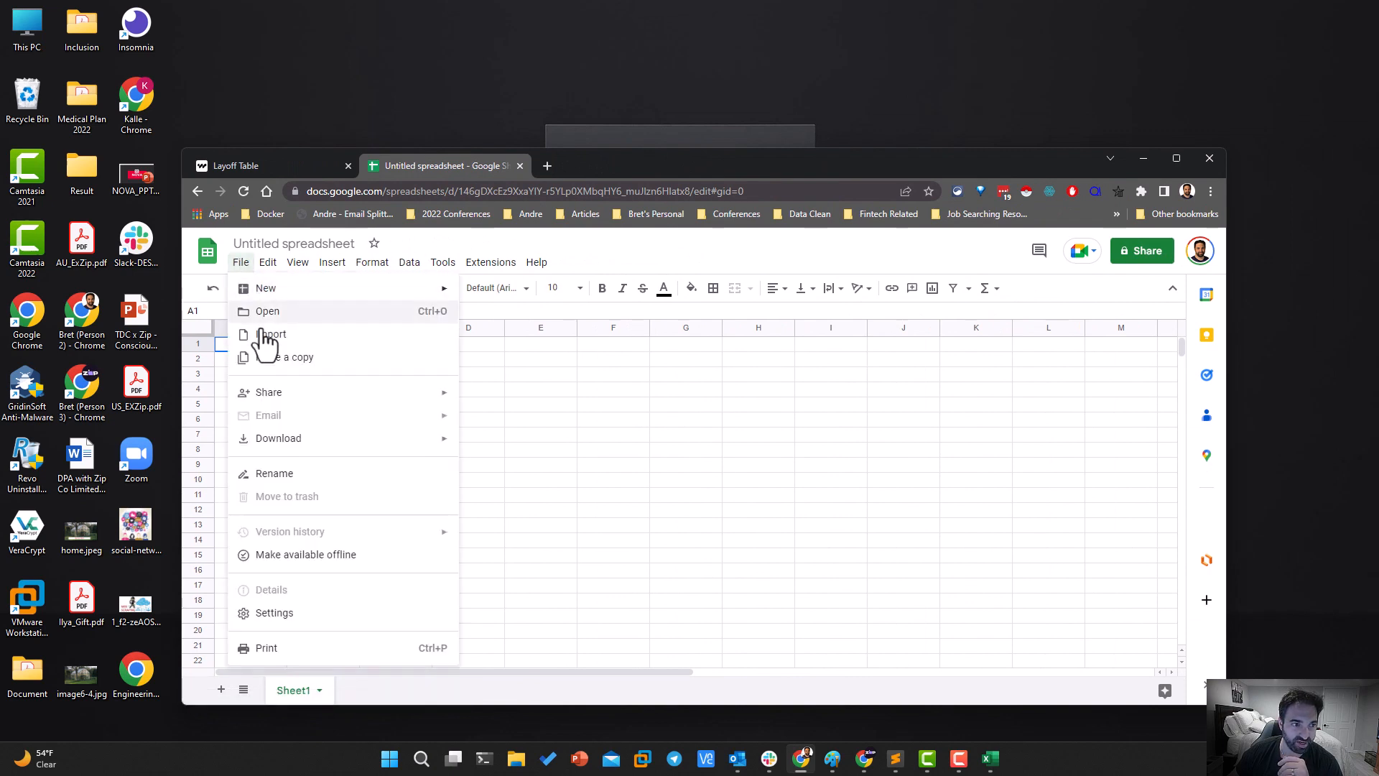
pyautogui.click(265, 339)
pyautogui.click(641, 320)
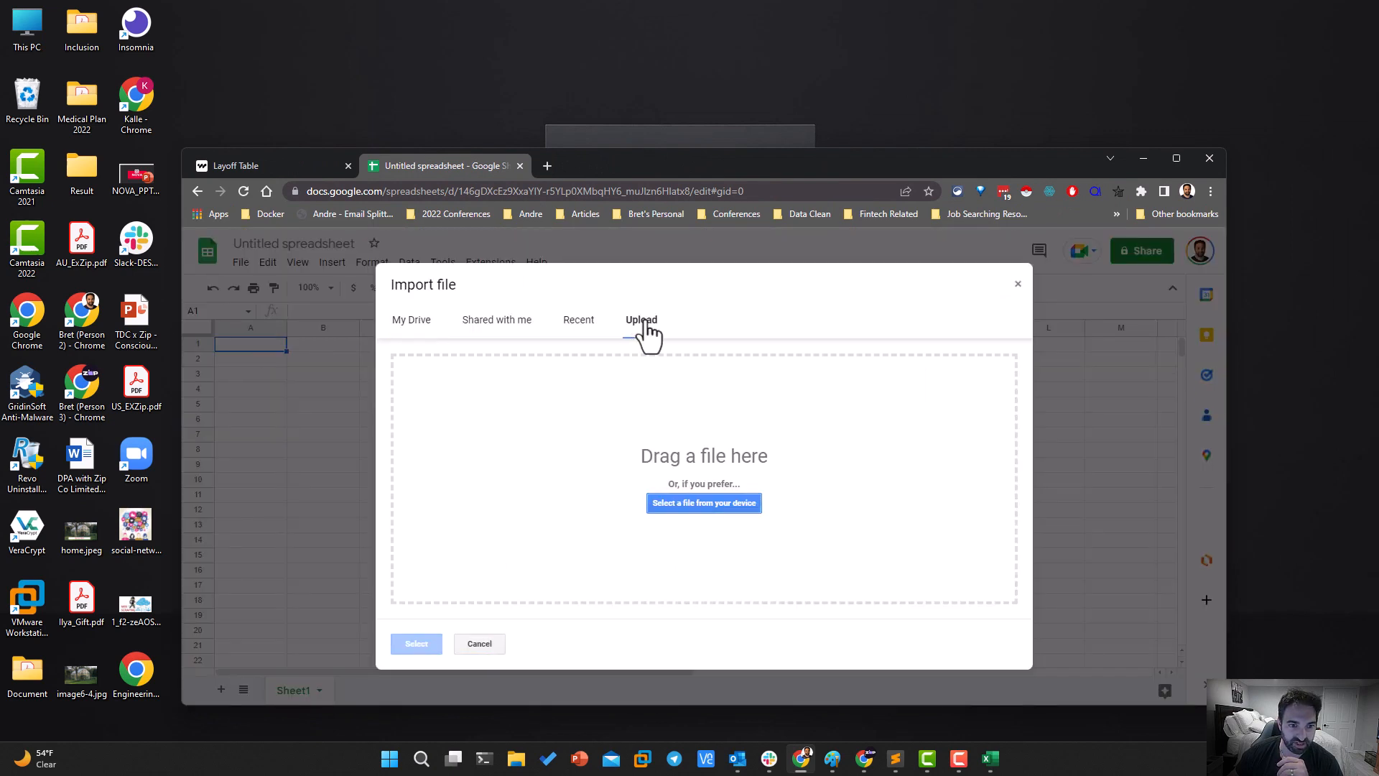
pyautogui.click(665, 505)
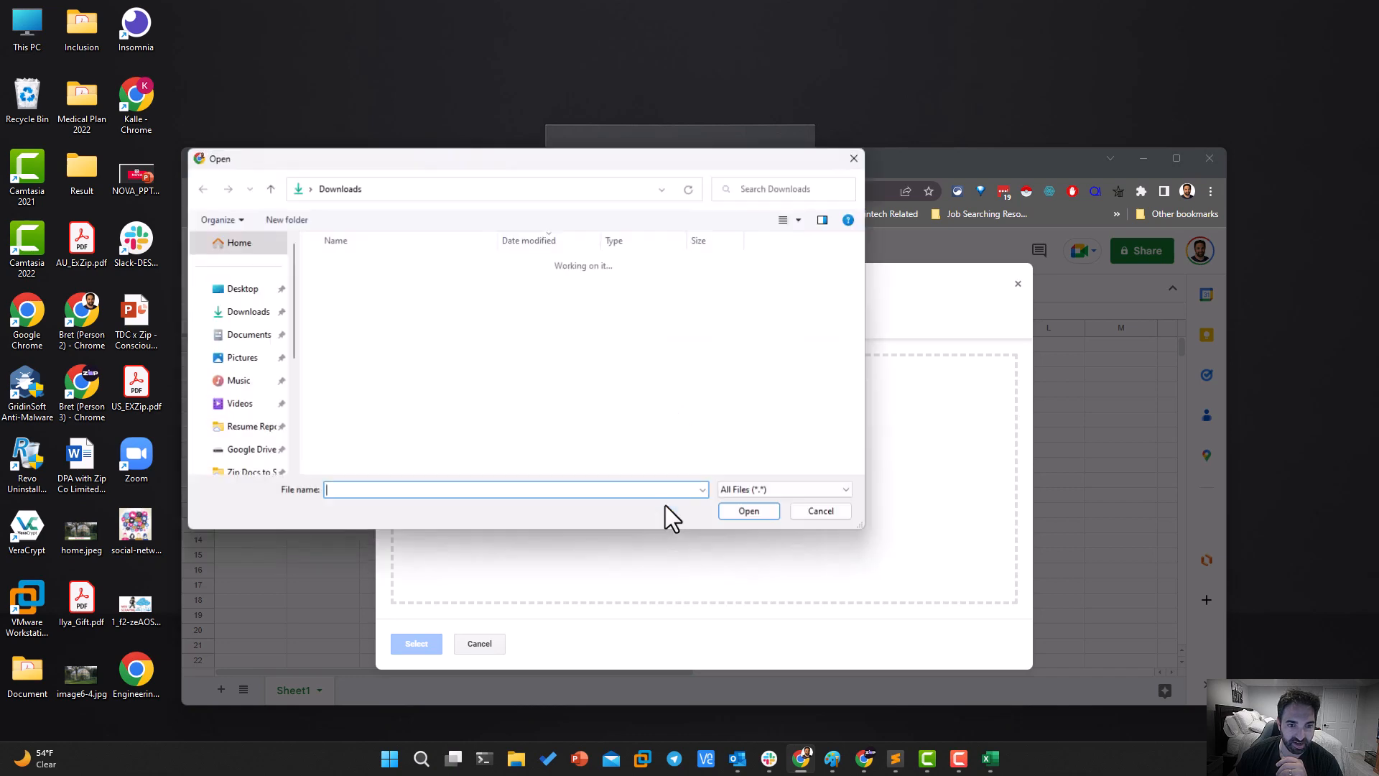
pyautogui.click(414, 308)
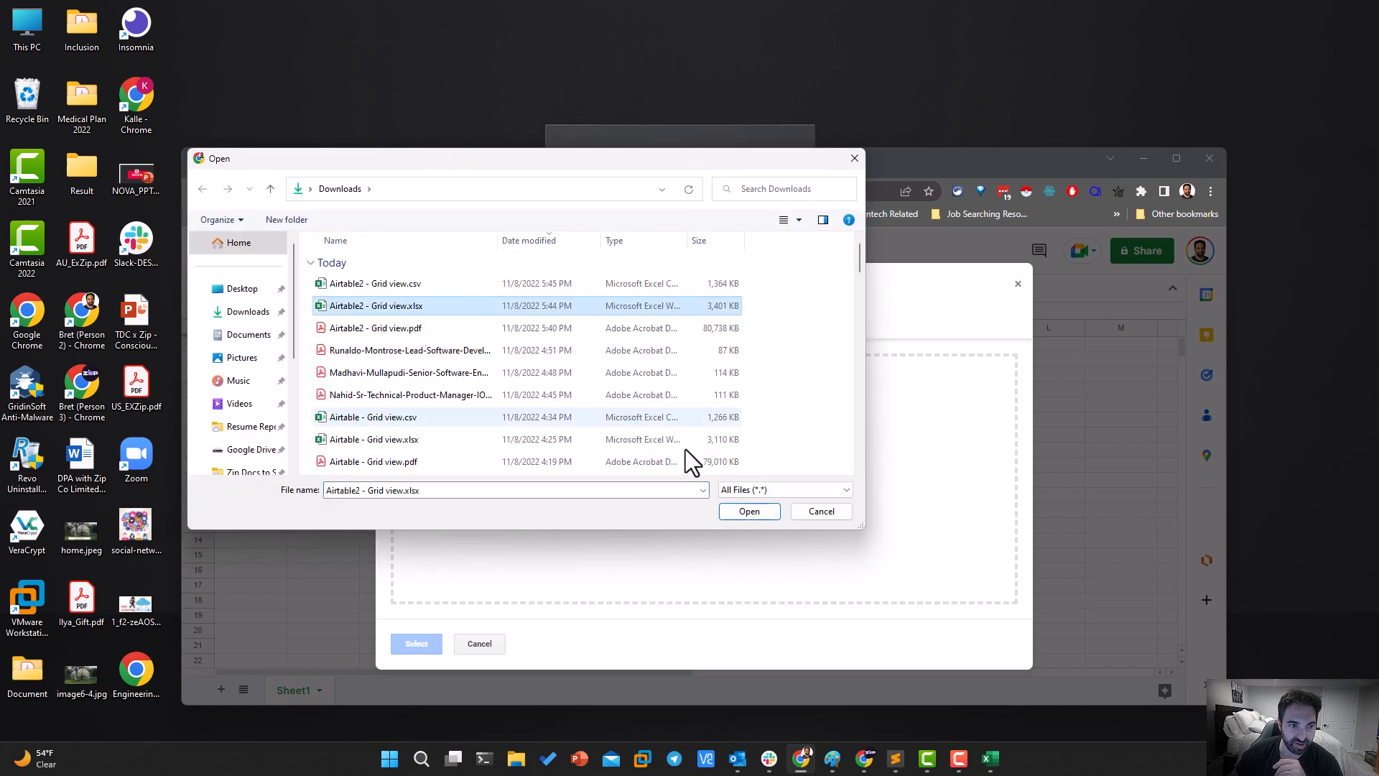
pyautogui.click(747, 511)
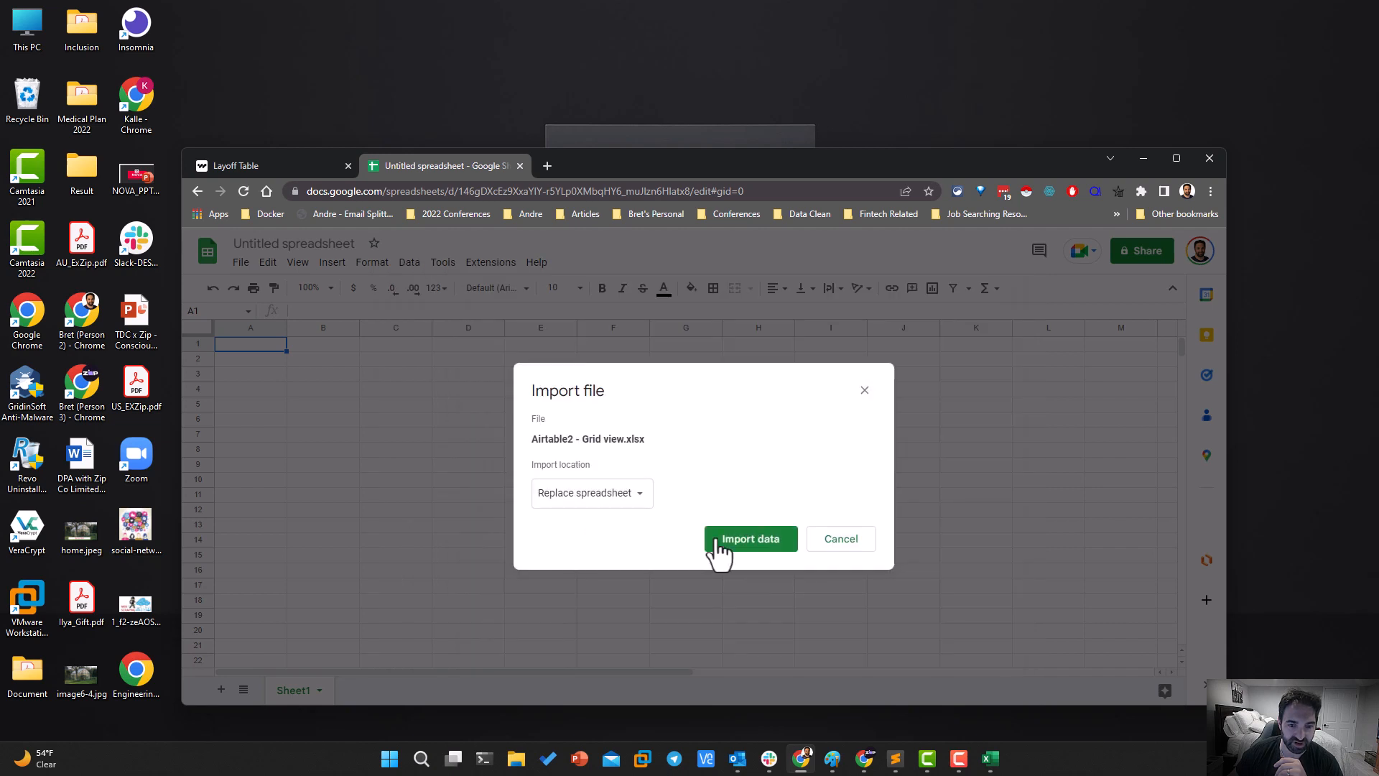
pyautogui.click(735, 544)
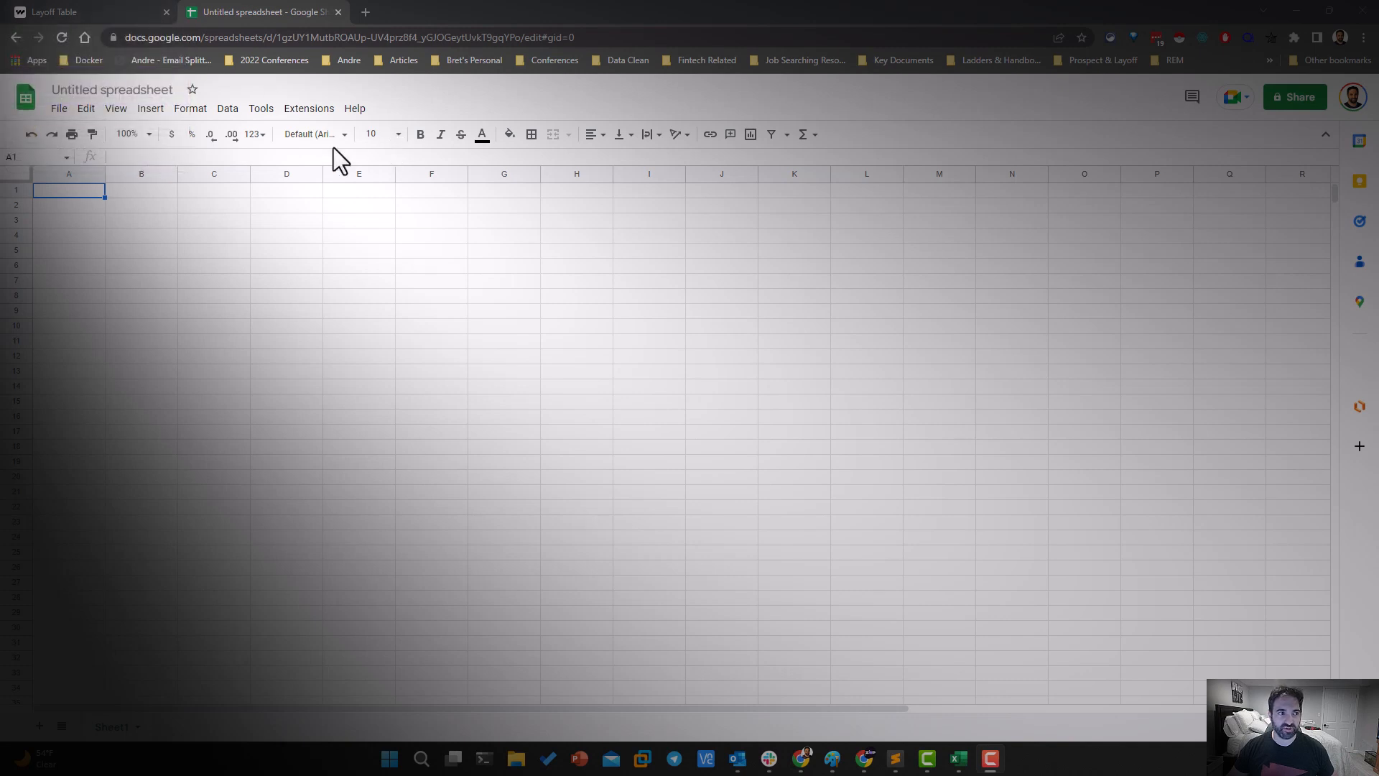
# Import "Airtable2 - Grid view.csv" from Downloads into the blank Google Sheets file with the Replace spreadsheet option
pyautogui.click(69, 114)
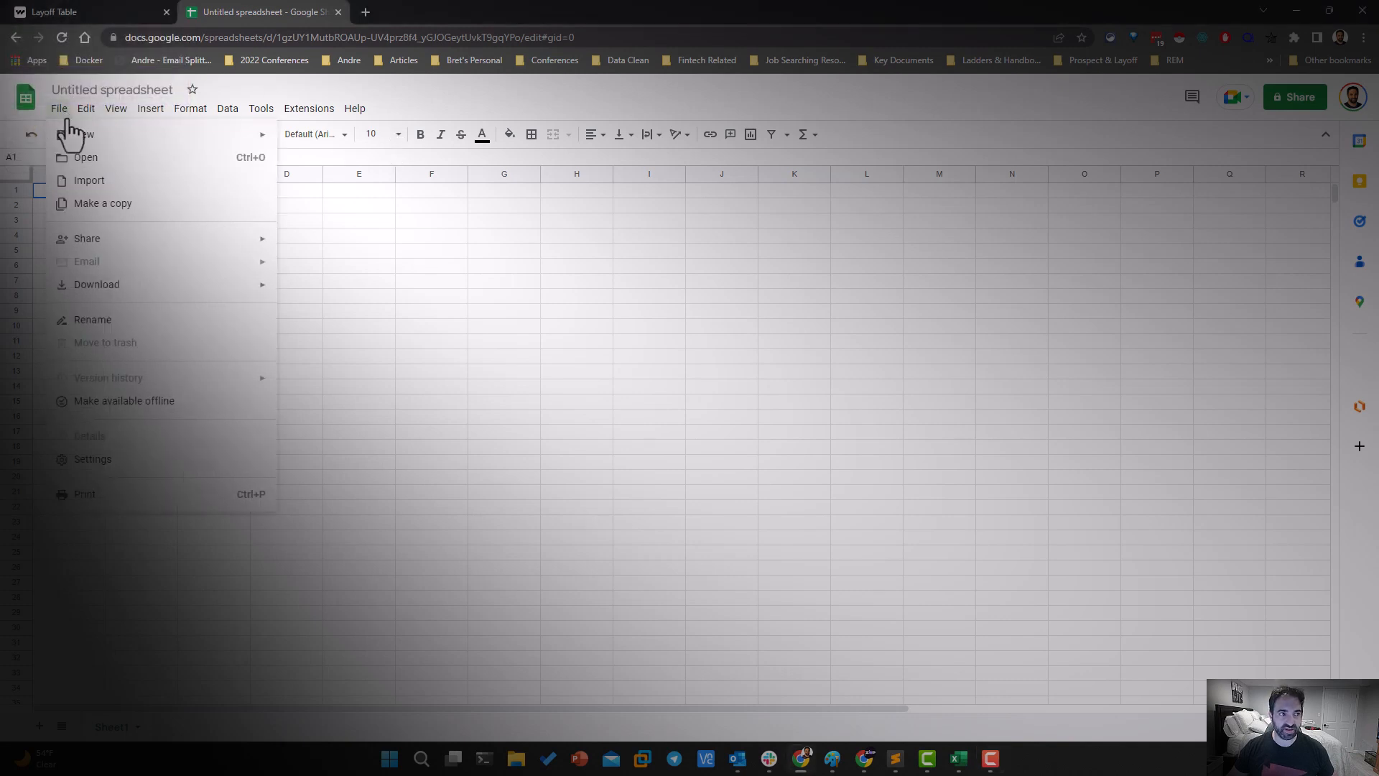
pyautogui.click(70, 191)
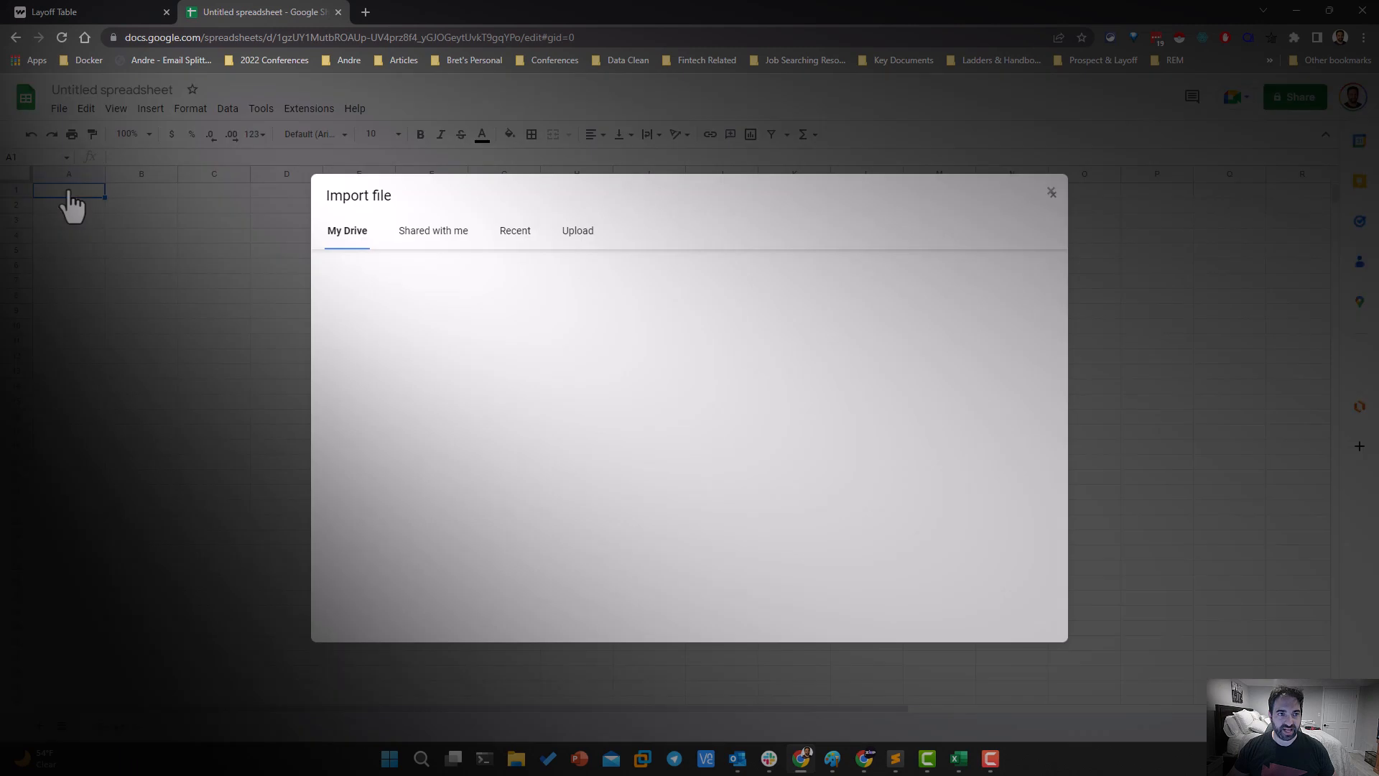
pyautogui.click(567, 232)
pyautogui.click(654, 450)
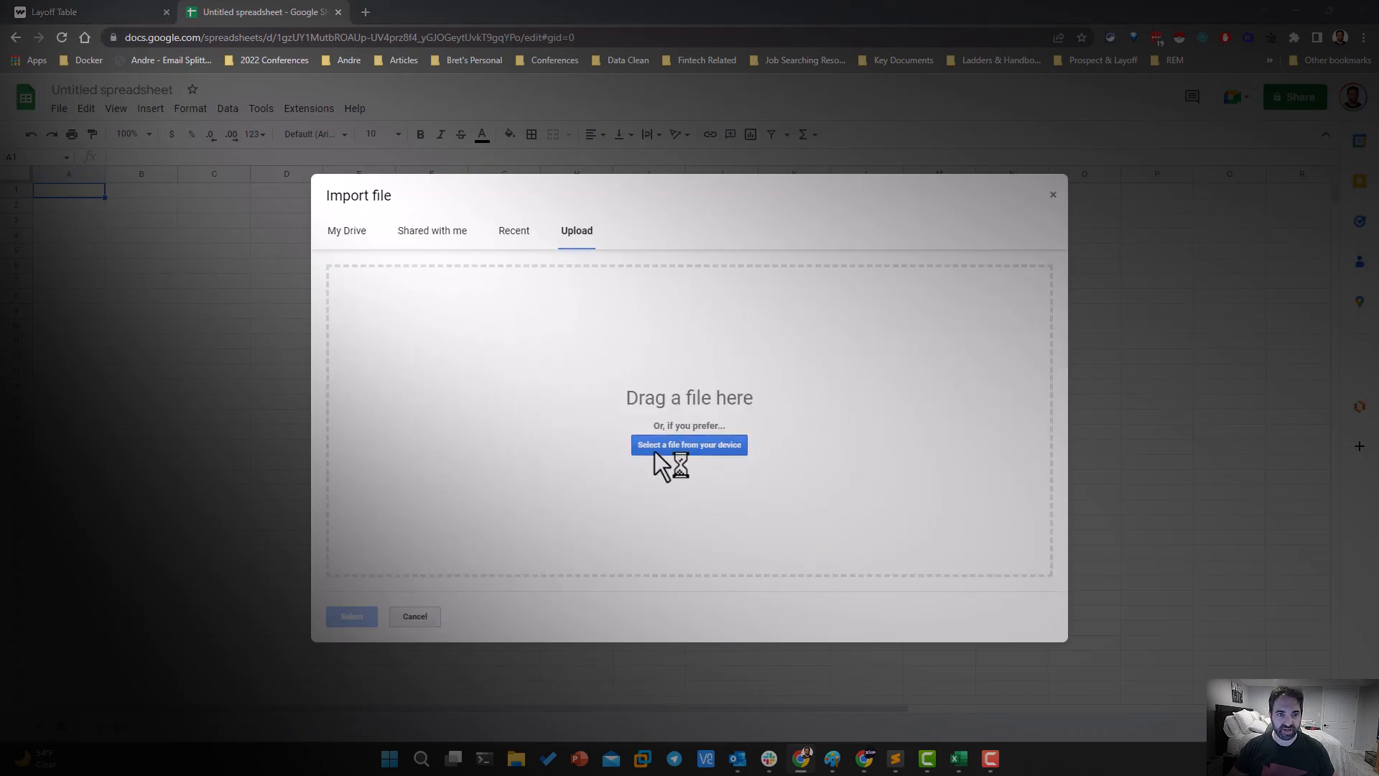
pyautogui.click(239, 138)
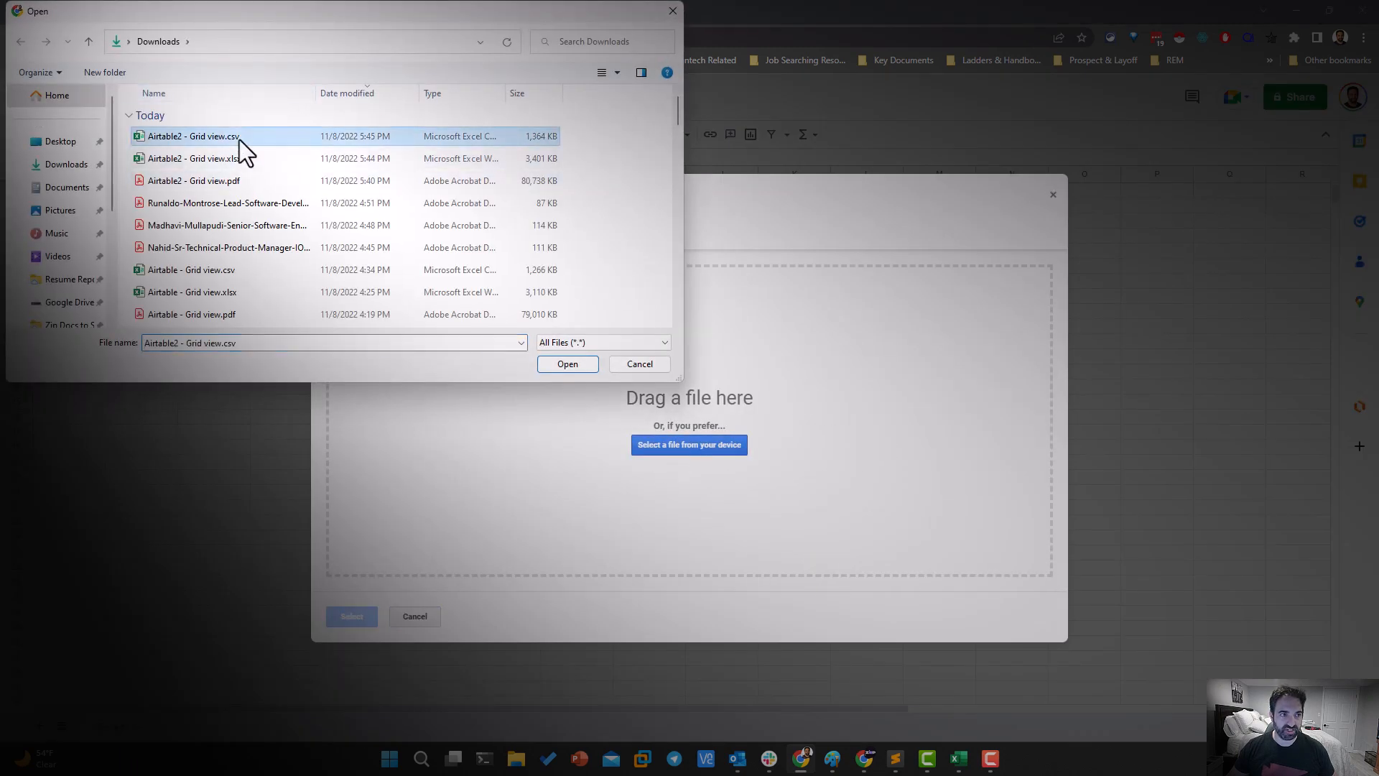
pyautogui.click(577, 370)
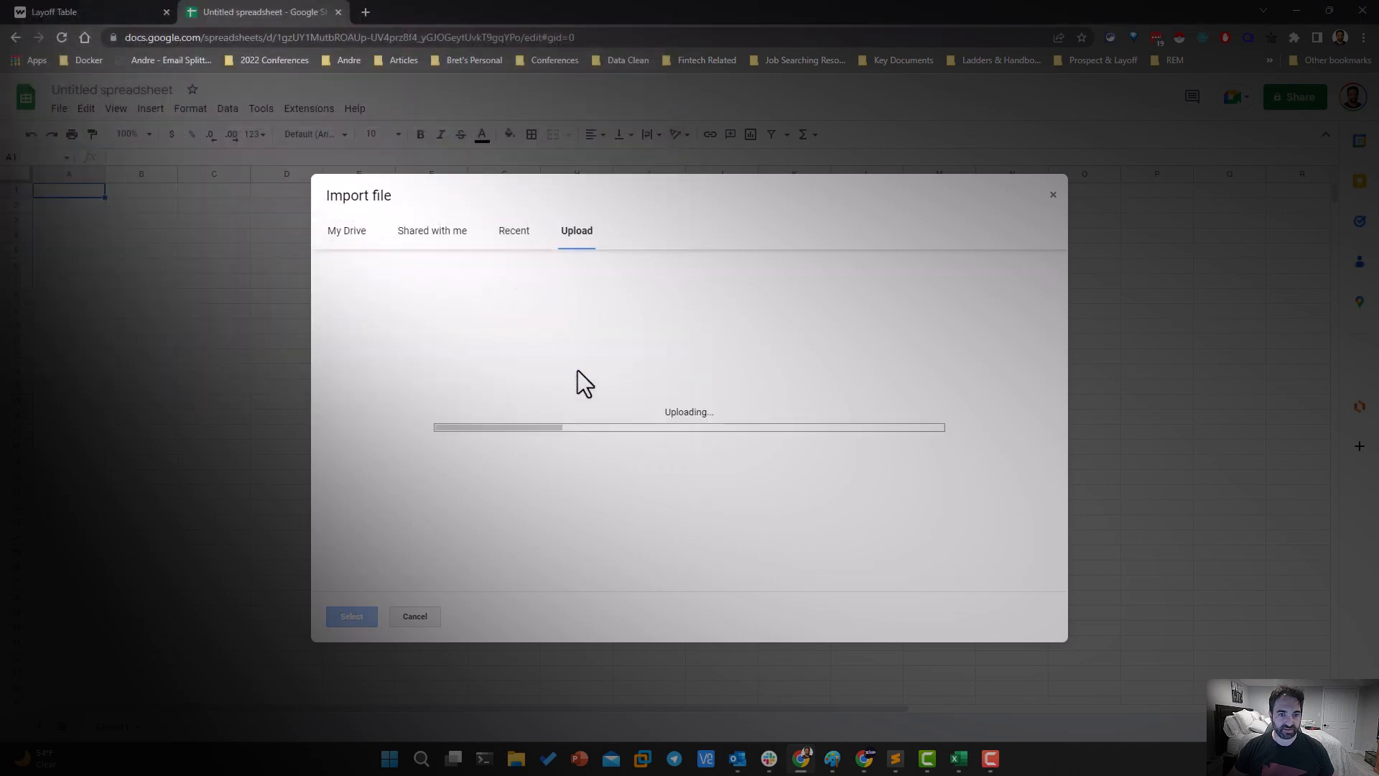
pyautogui.click(564, 414)
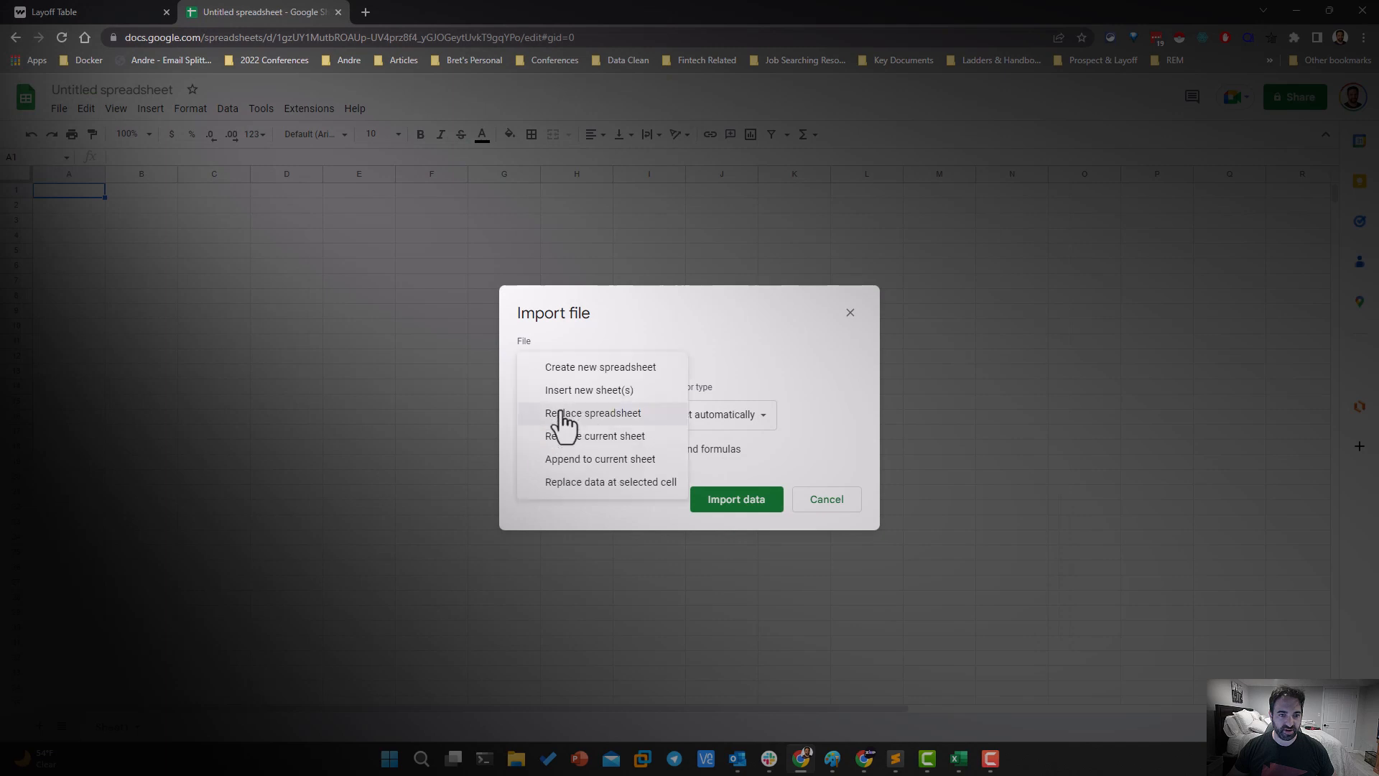
pyautogui.click(563, 414)
pyautogui.click(712, 502)
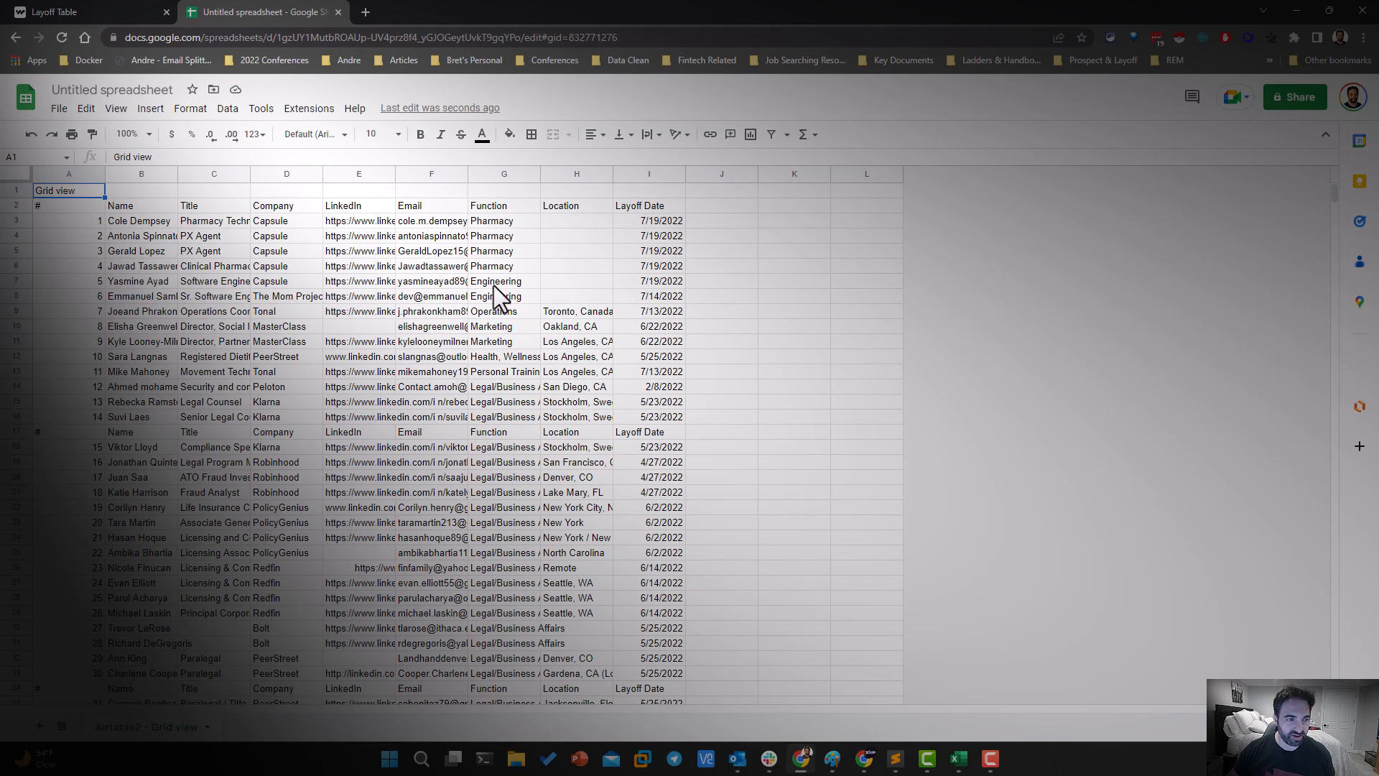
# Select the whole imported sheet and create a filter on it
pyautogui.click(148, 173)
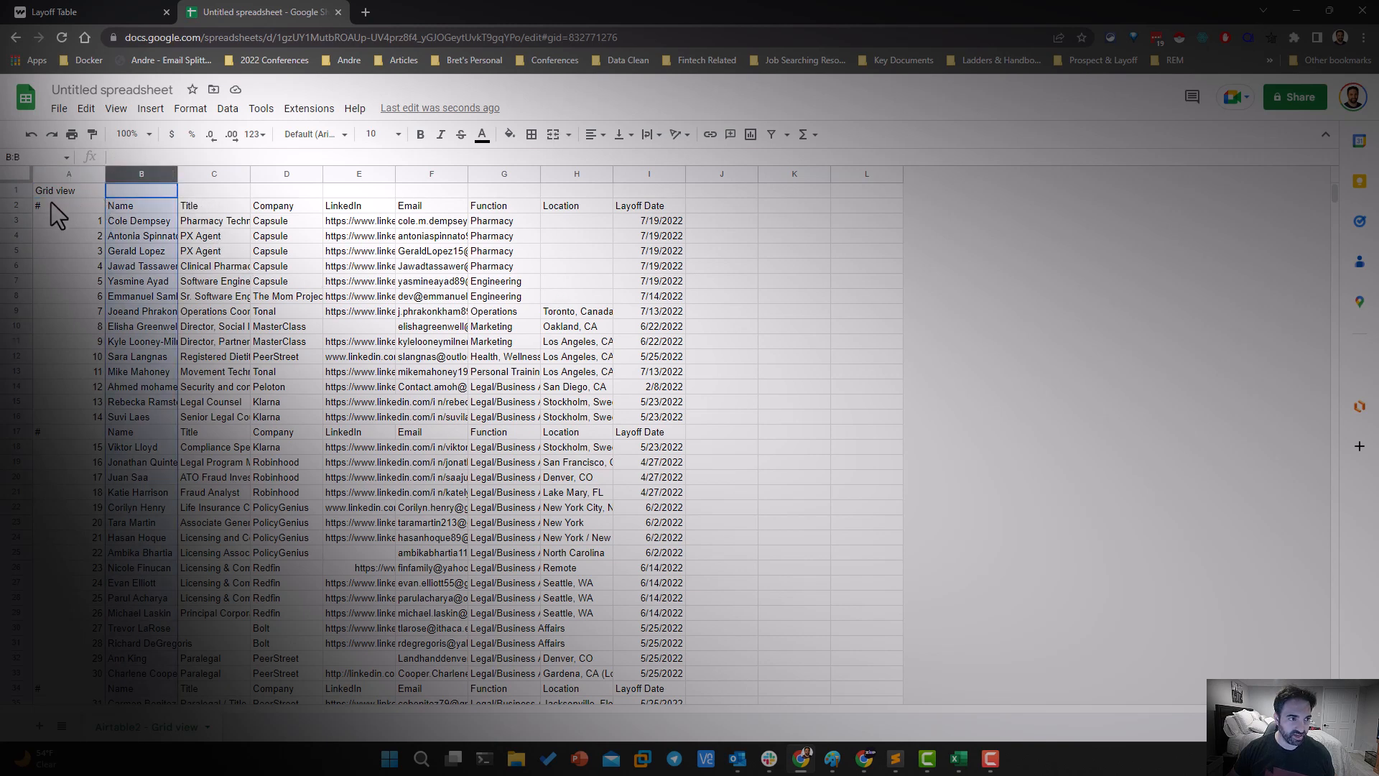
pyautogui.click(54, 438)
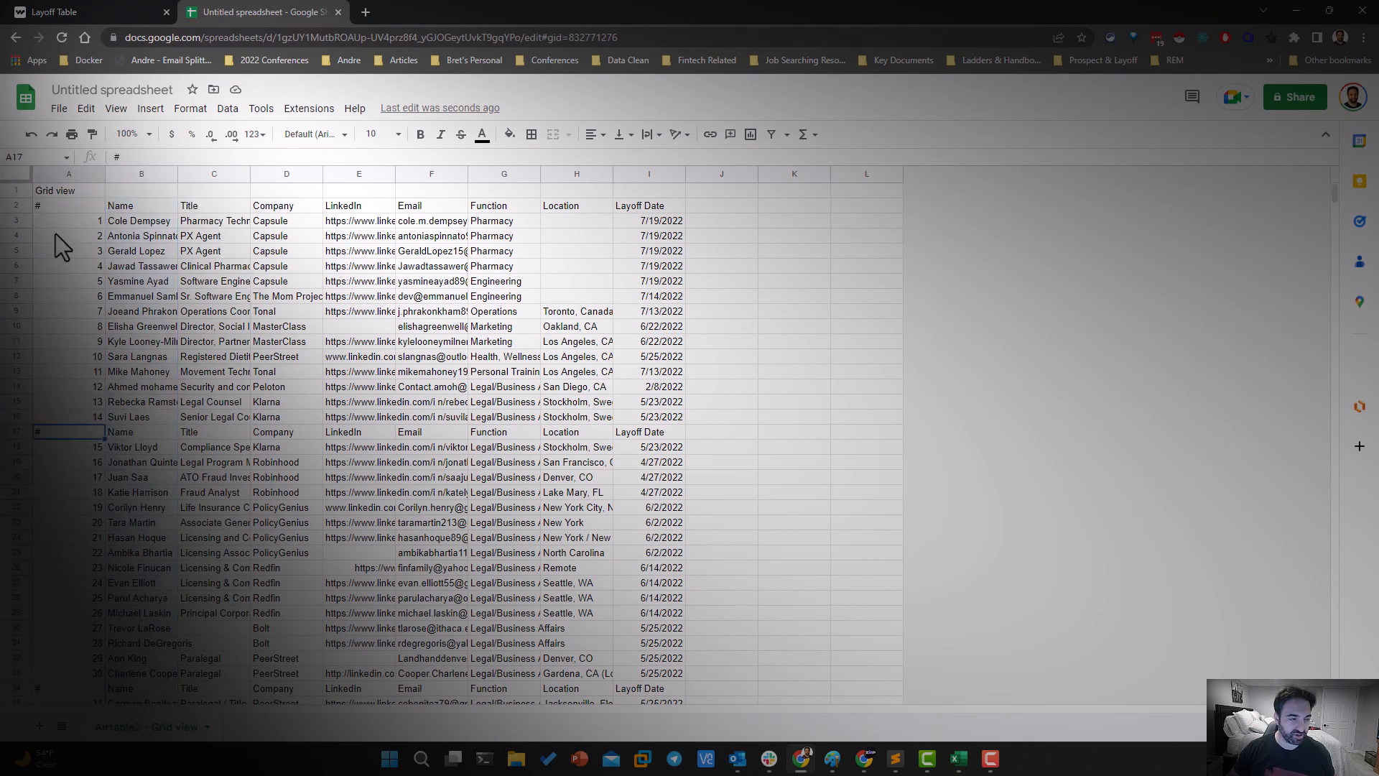
pyautogui.click(16, 175)
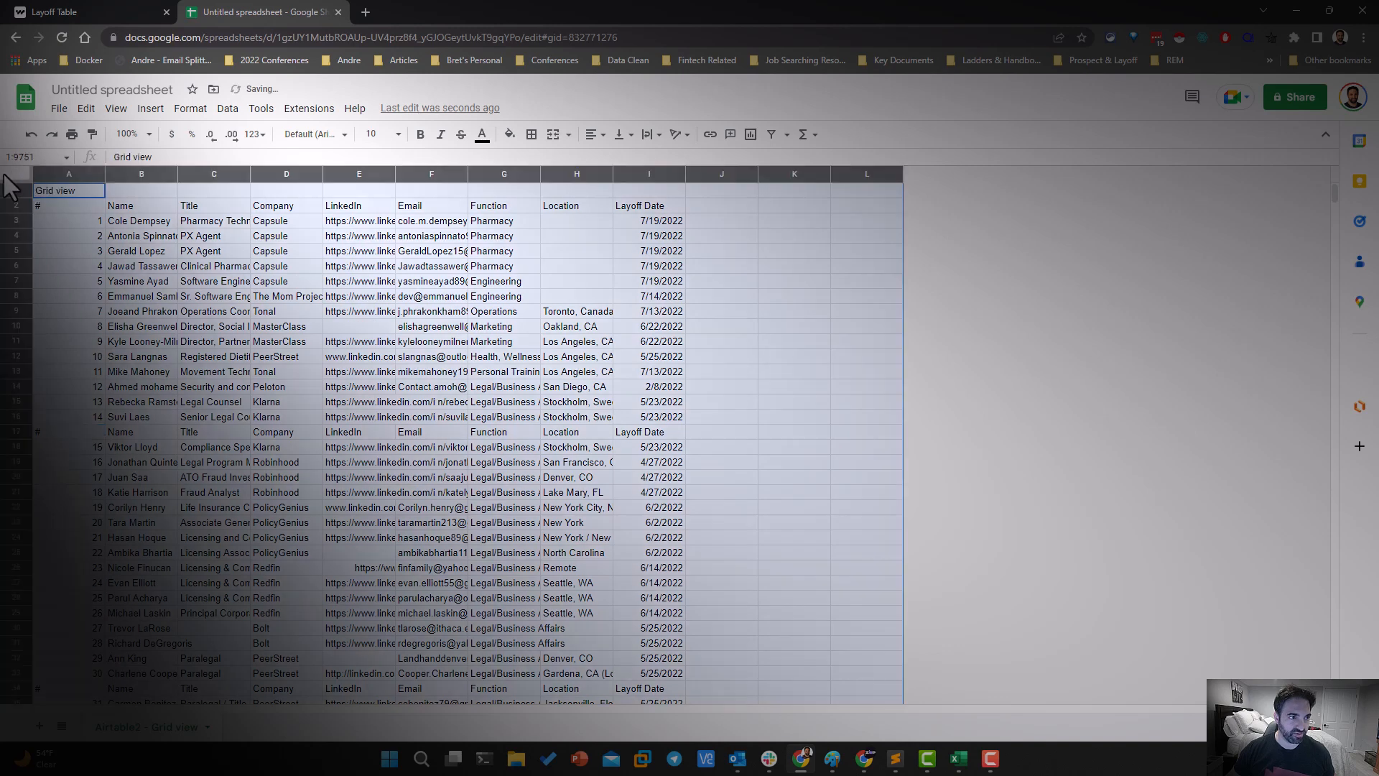
pyautogui.click(227, 108)
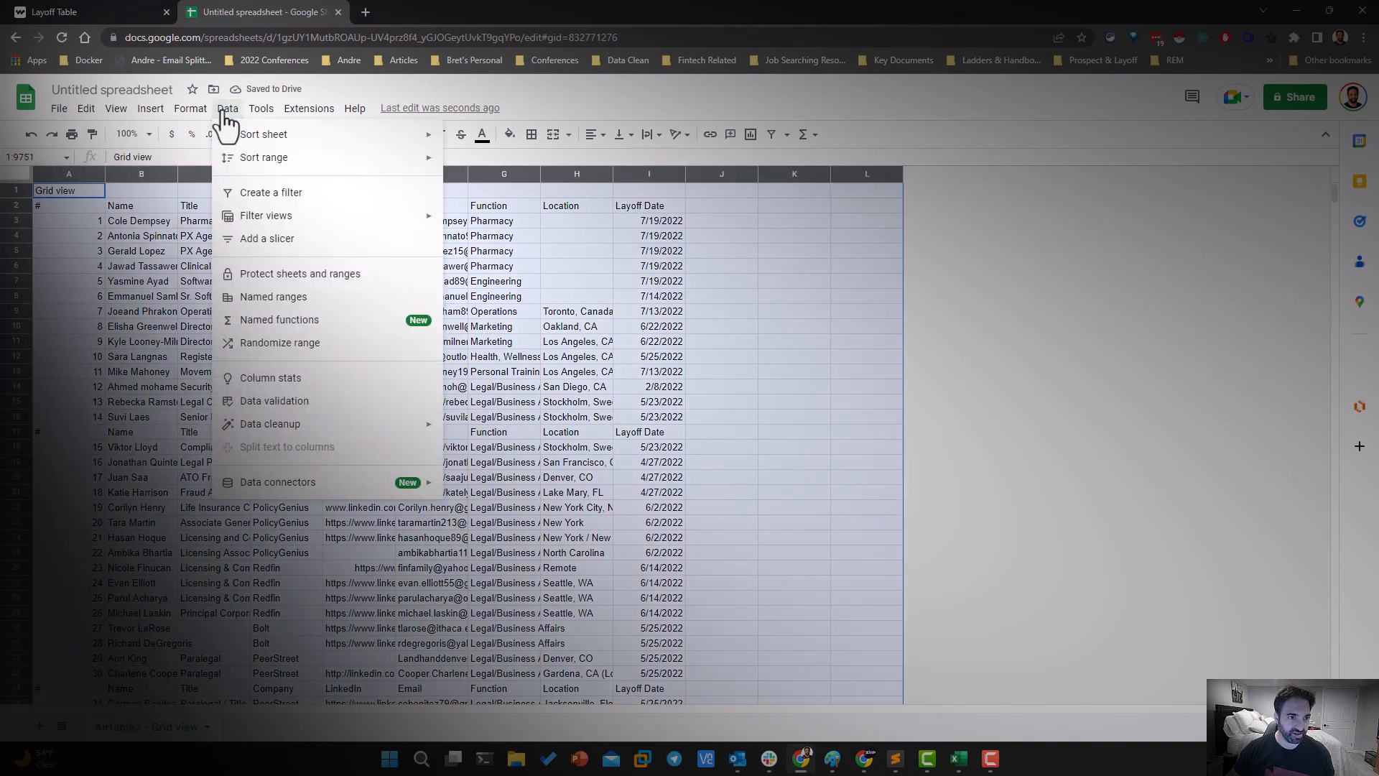
pyautogui.click(252, 192)
# Filter the Grid view column by values to show only the repeated header rows containing "#"
pyautogui.click(97, 191)
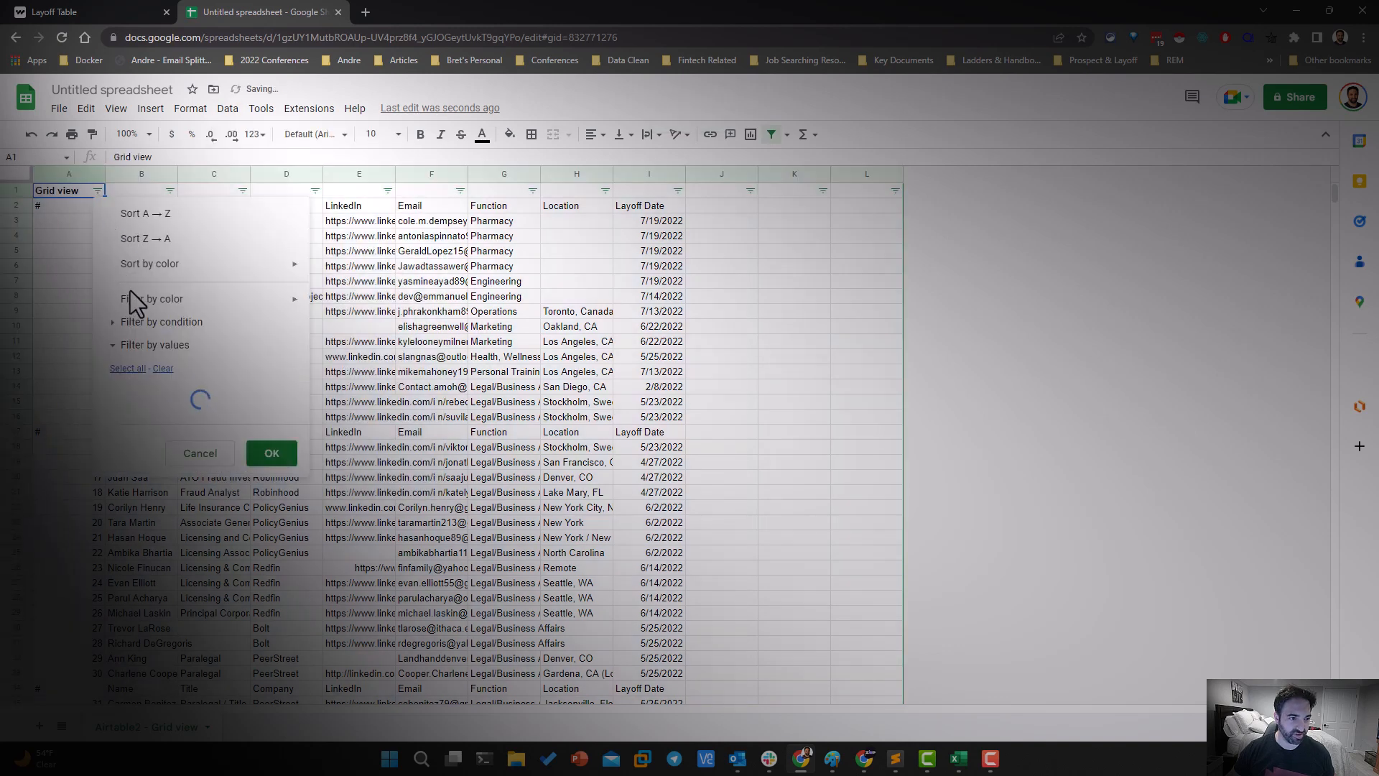
pyautogui.click(161, 369)
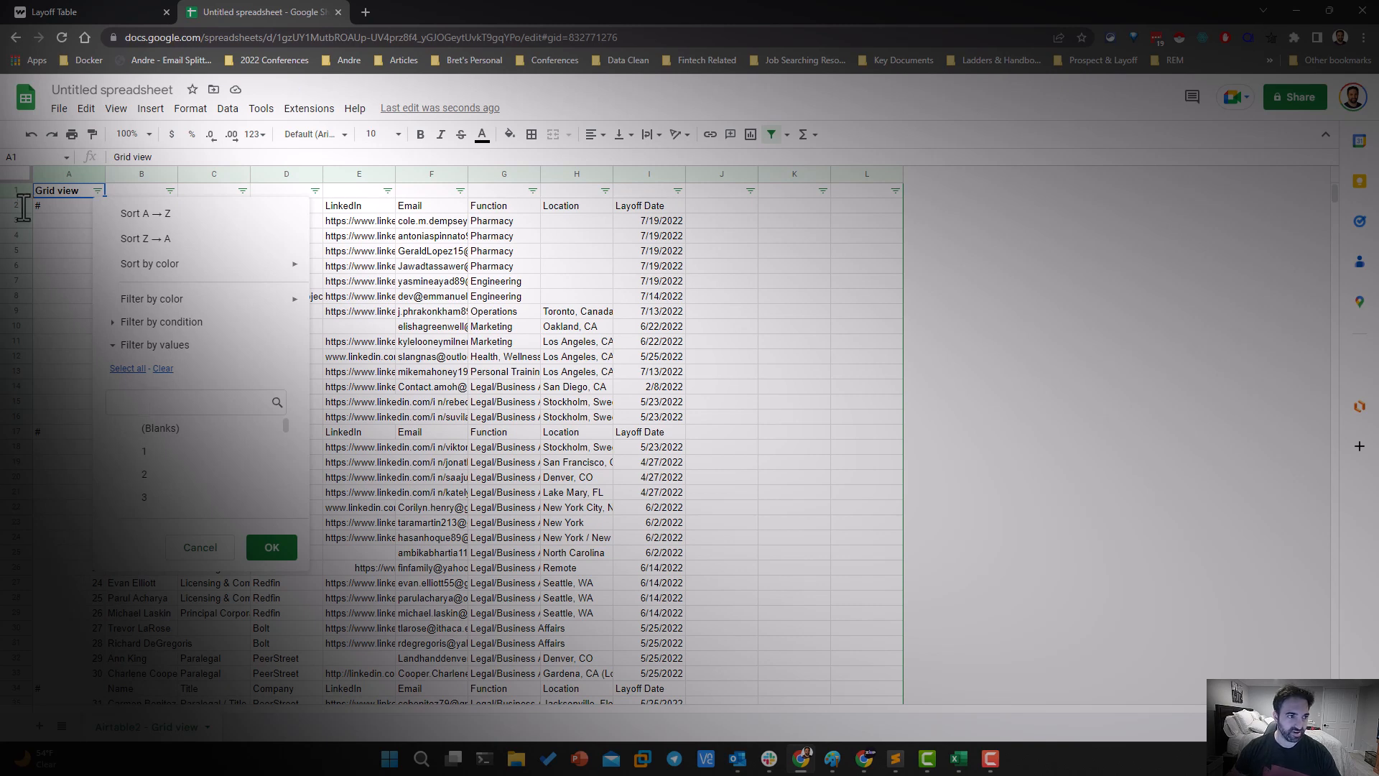
pyautogui.write('#')
pyautogui.click(136, 432)
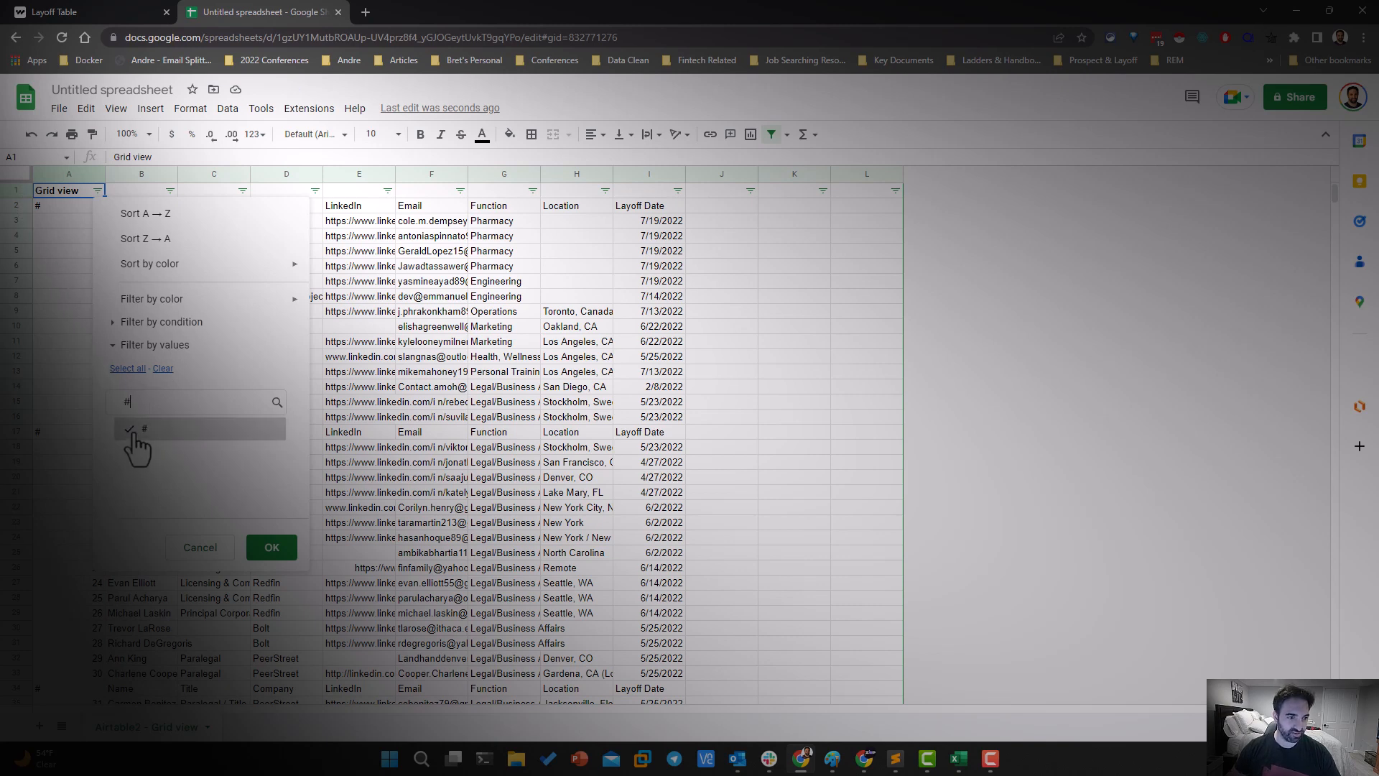
pyautogui.click(271, 547)
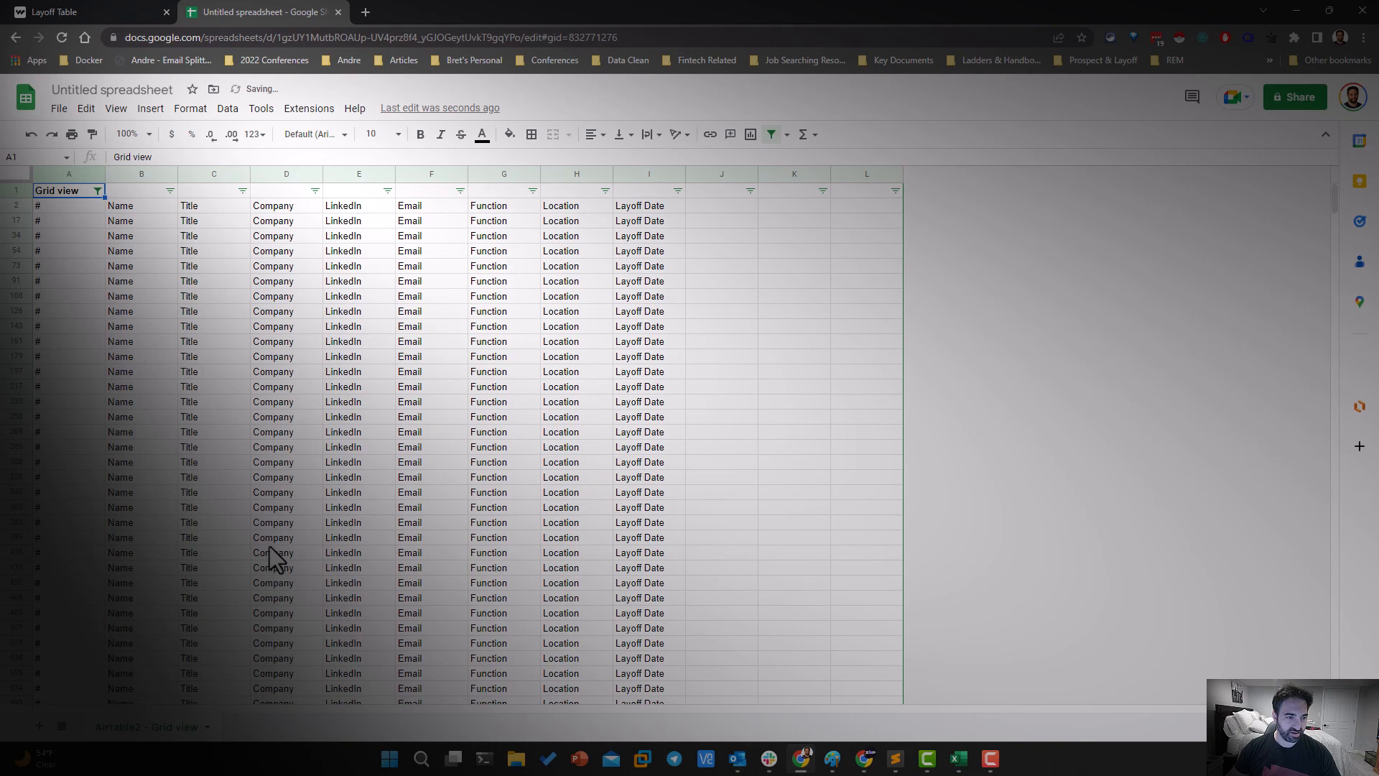
# Delete all the filtered header rows from row 2 down to the last one and remove the filter
pyautogui.click(25, 208)
pyautogui.hotkey('ctrl', 'shift', 'Down')
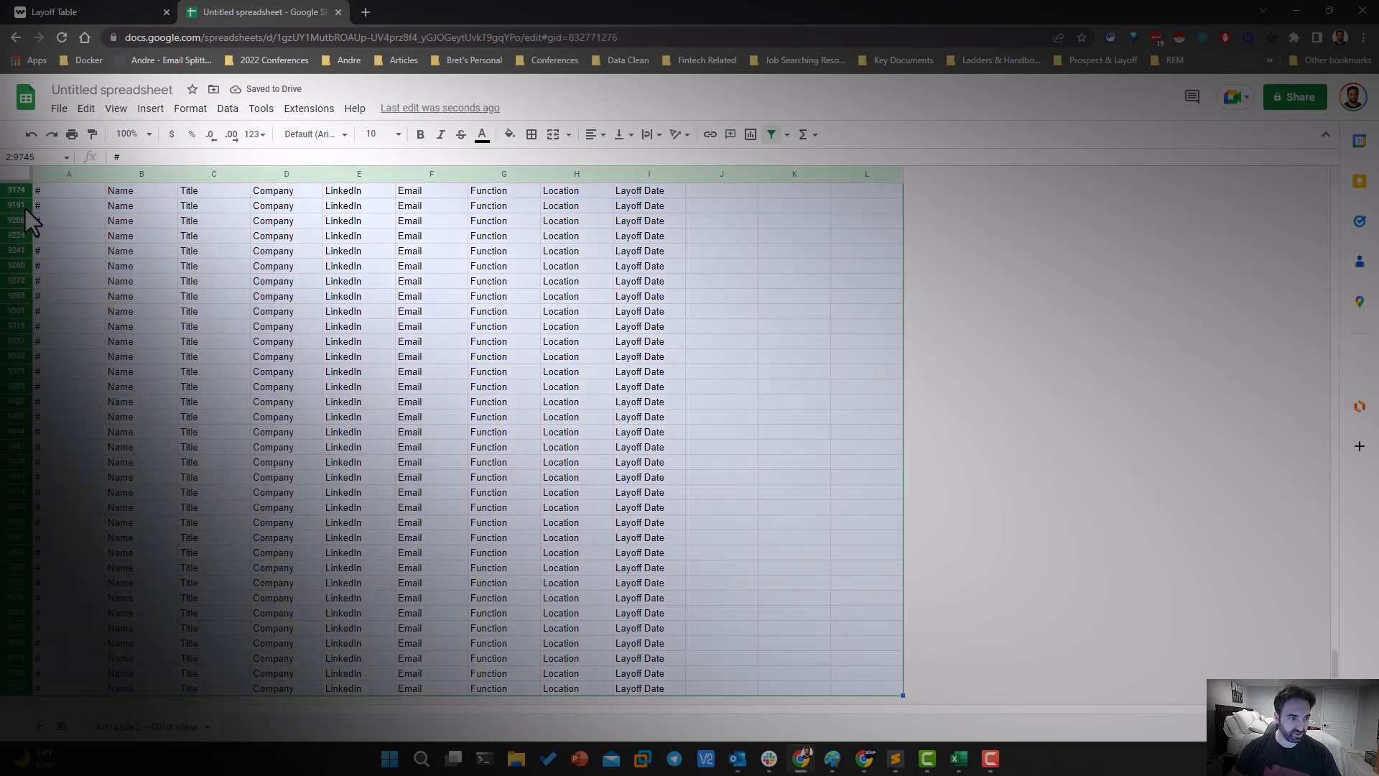
pyautogui.press('Delete')
pyautogui.rightClick(97, 261)
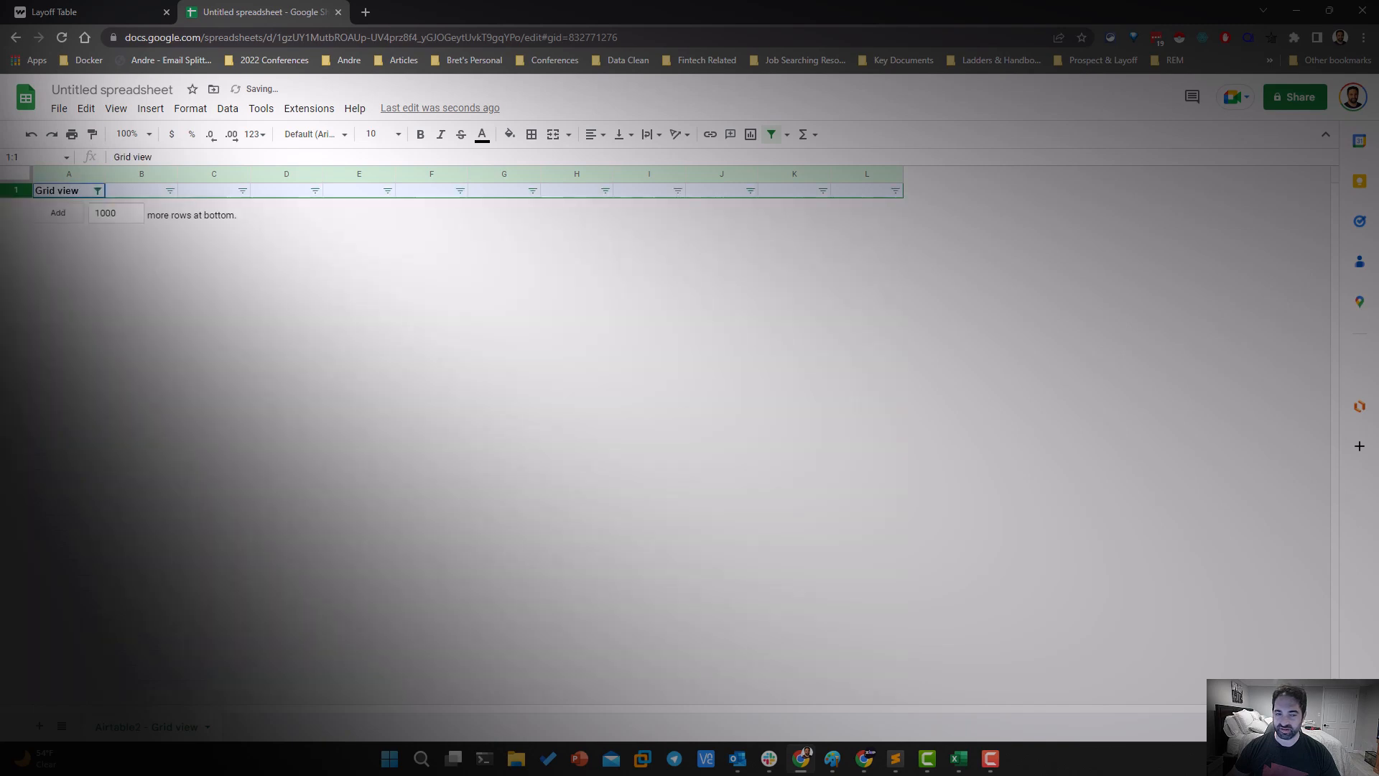
pyautogui.click(228, 108)
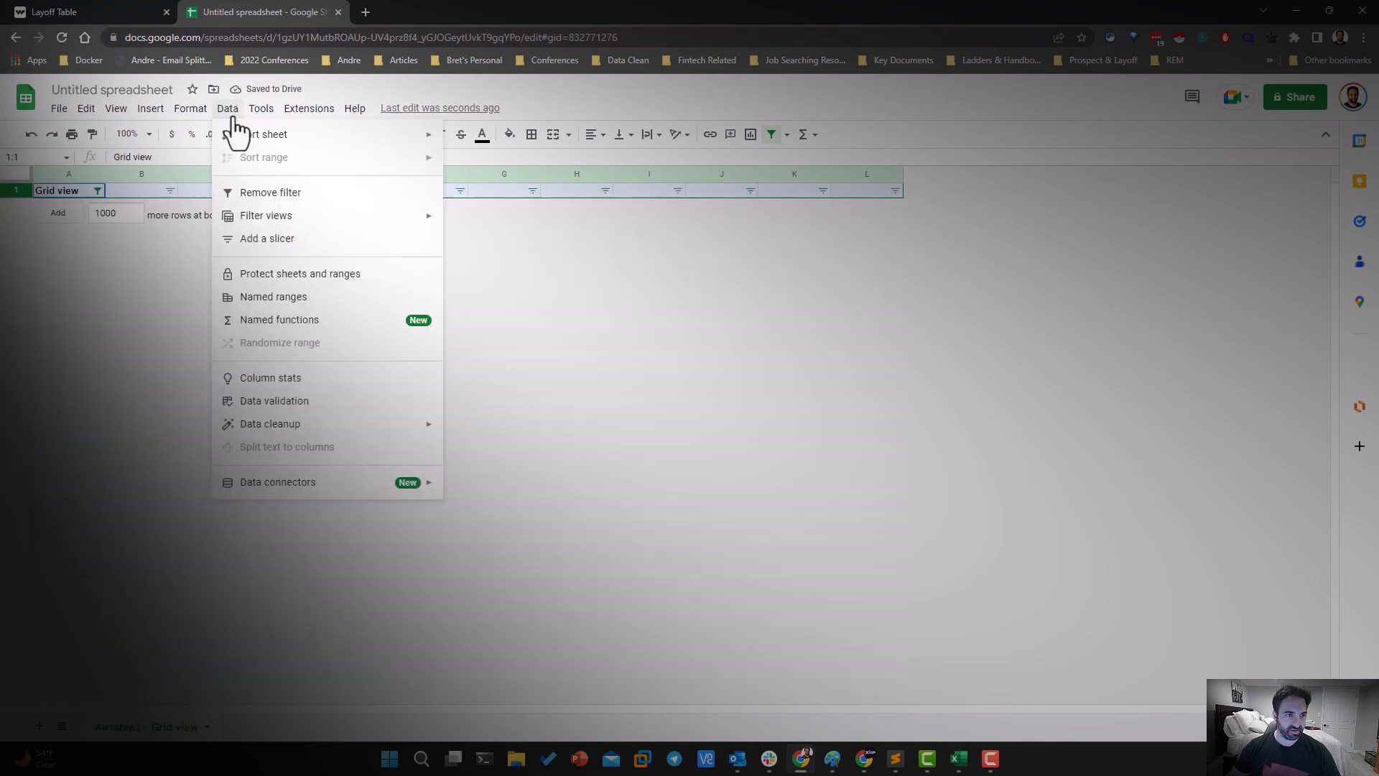
pyautogui.click(241, 193)
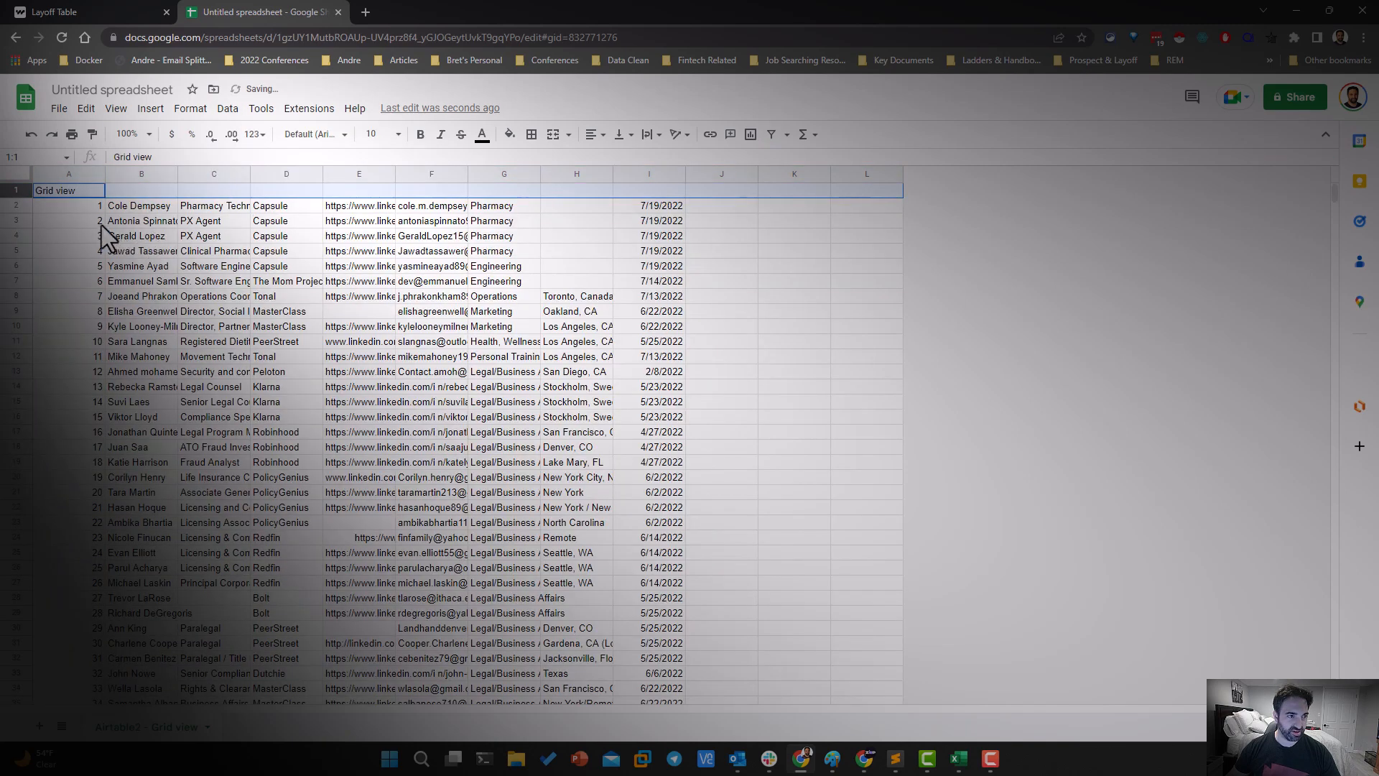
# Delete column A with the Grid view label and the row numbers
pyautogui.moveTo(105, 174); pyautogui.dragTo(63, 176)
pyautogui.click(40, 175)
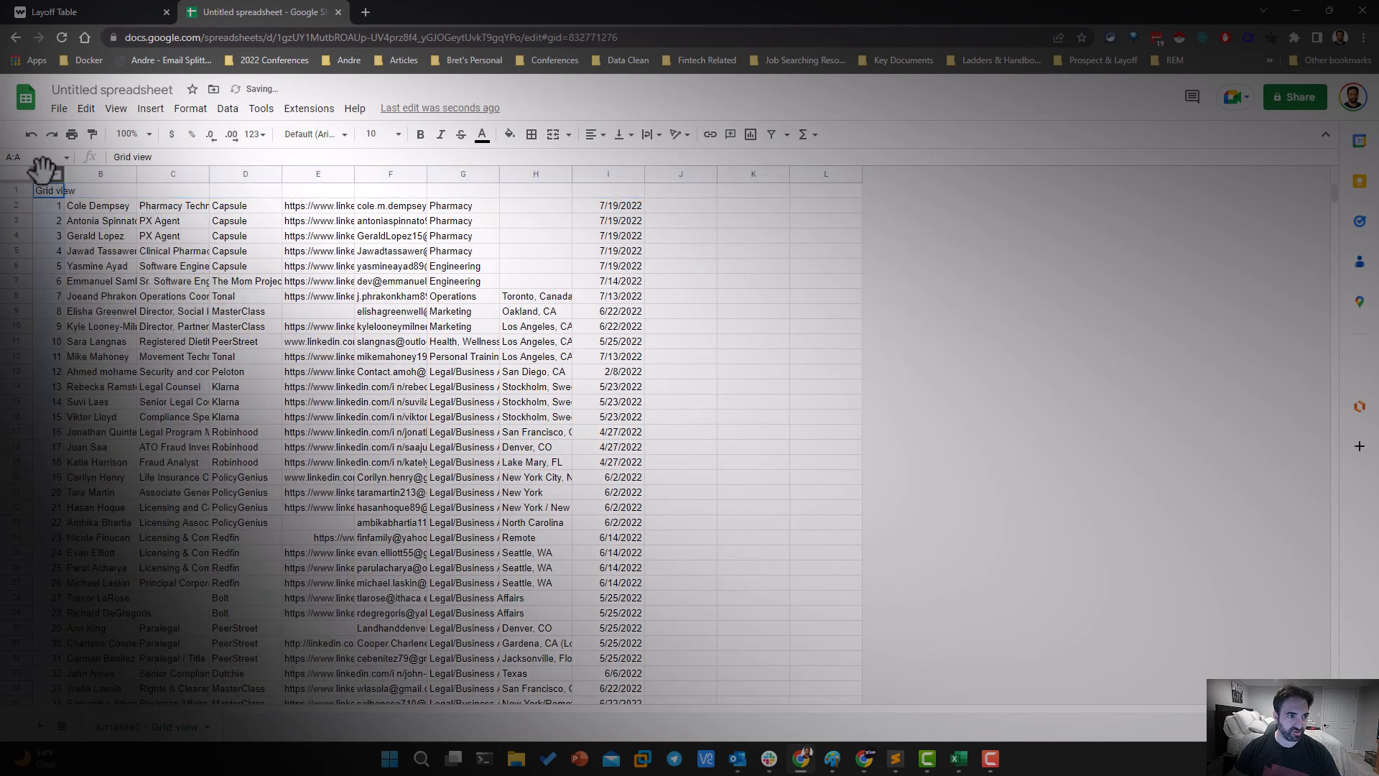
pyautogui.rightClick(41, 172)
pyautogui.click(81, 338)
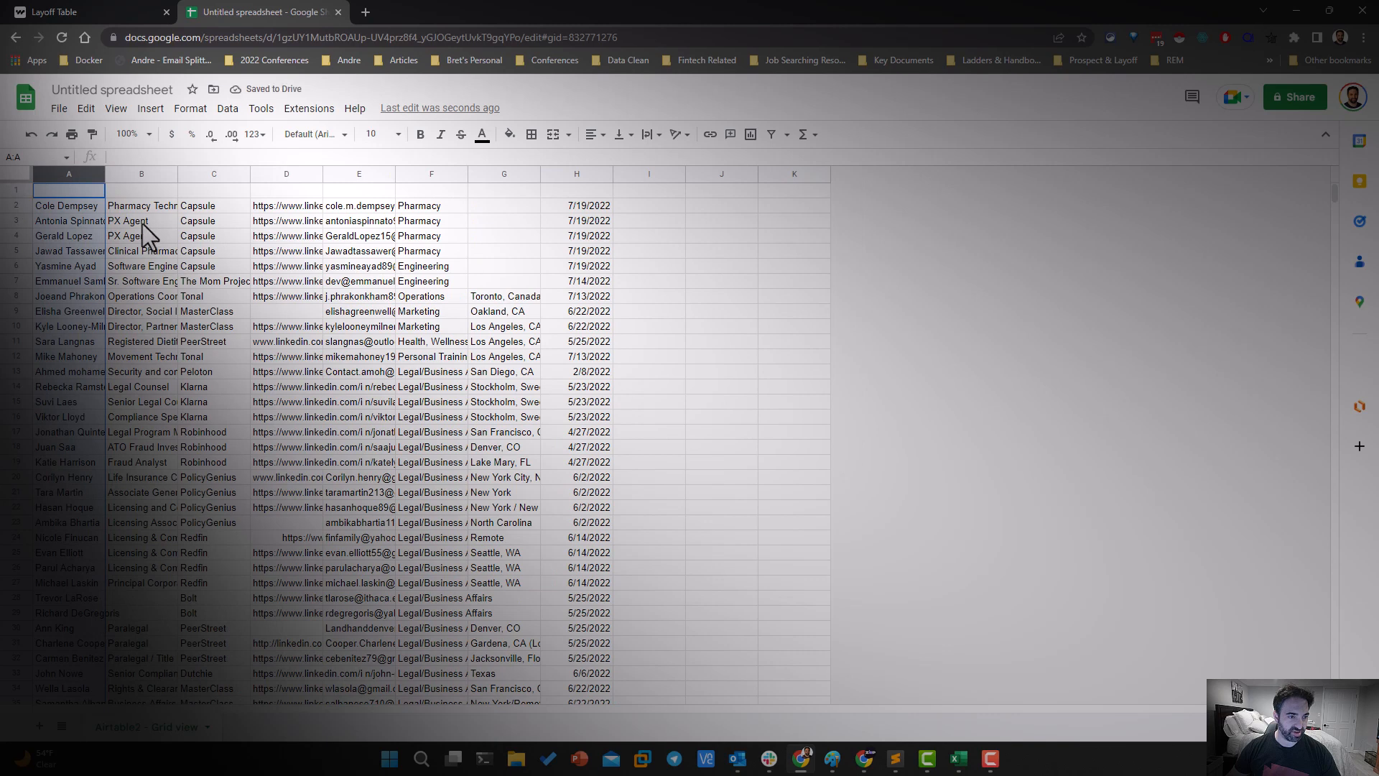
# Widen the LinkedIn URL column D and the email column E to show more of their contents
pyautogui.click(59, 195)
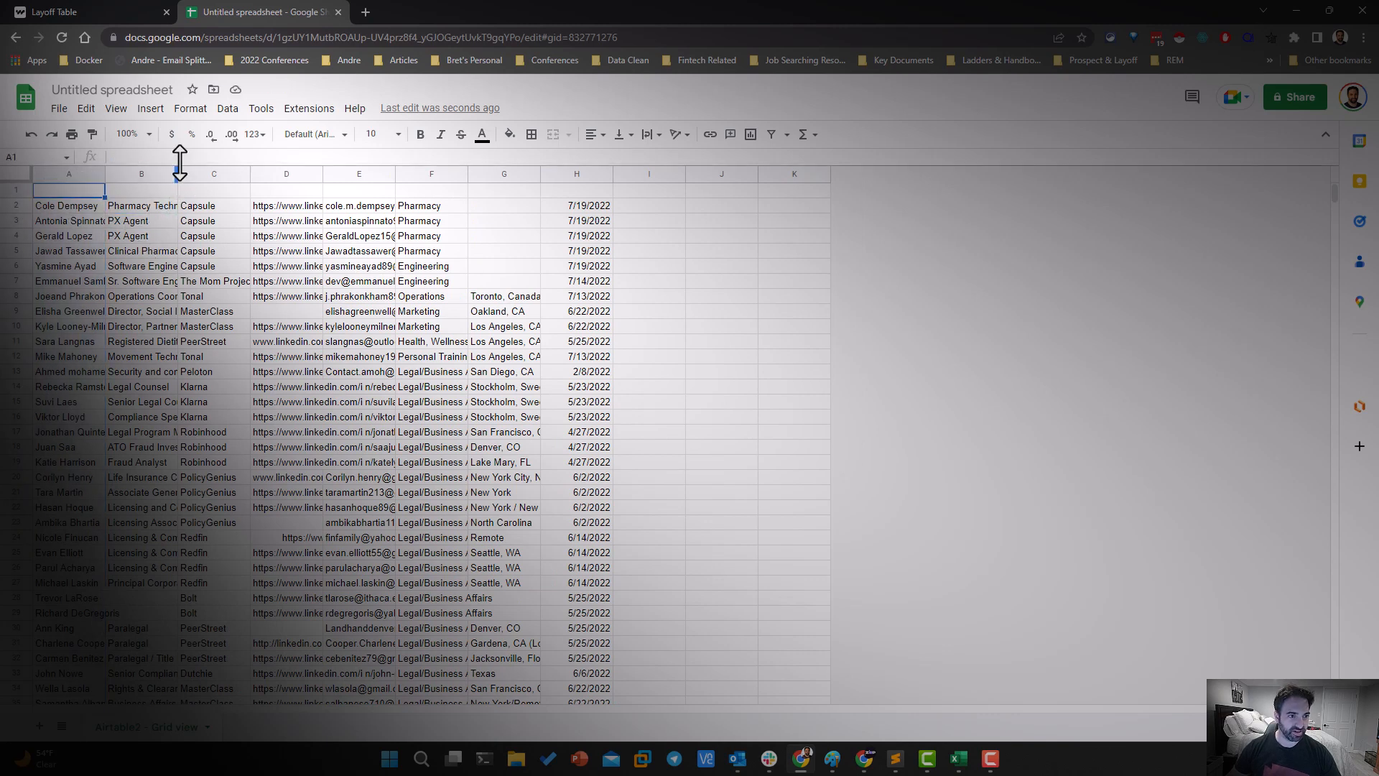
pyautogui.click(295, 202)
pyautogui.click(344, 204)
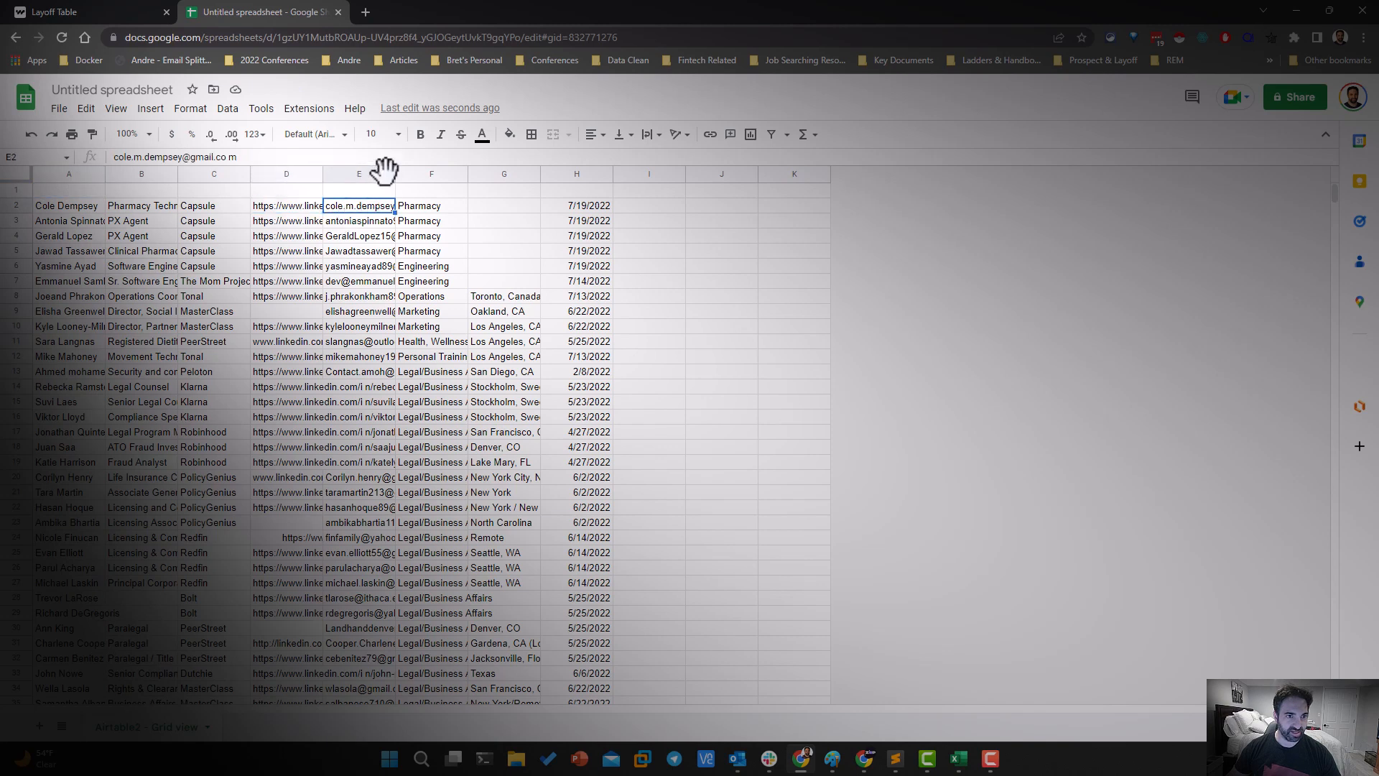
pyautogui.click(24, 172)
pyautogui.click(319, 176)
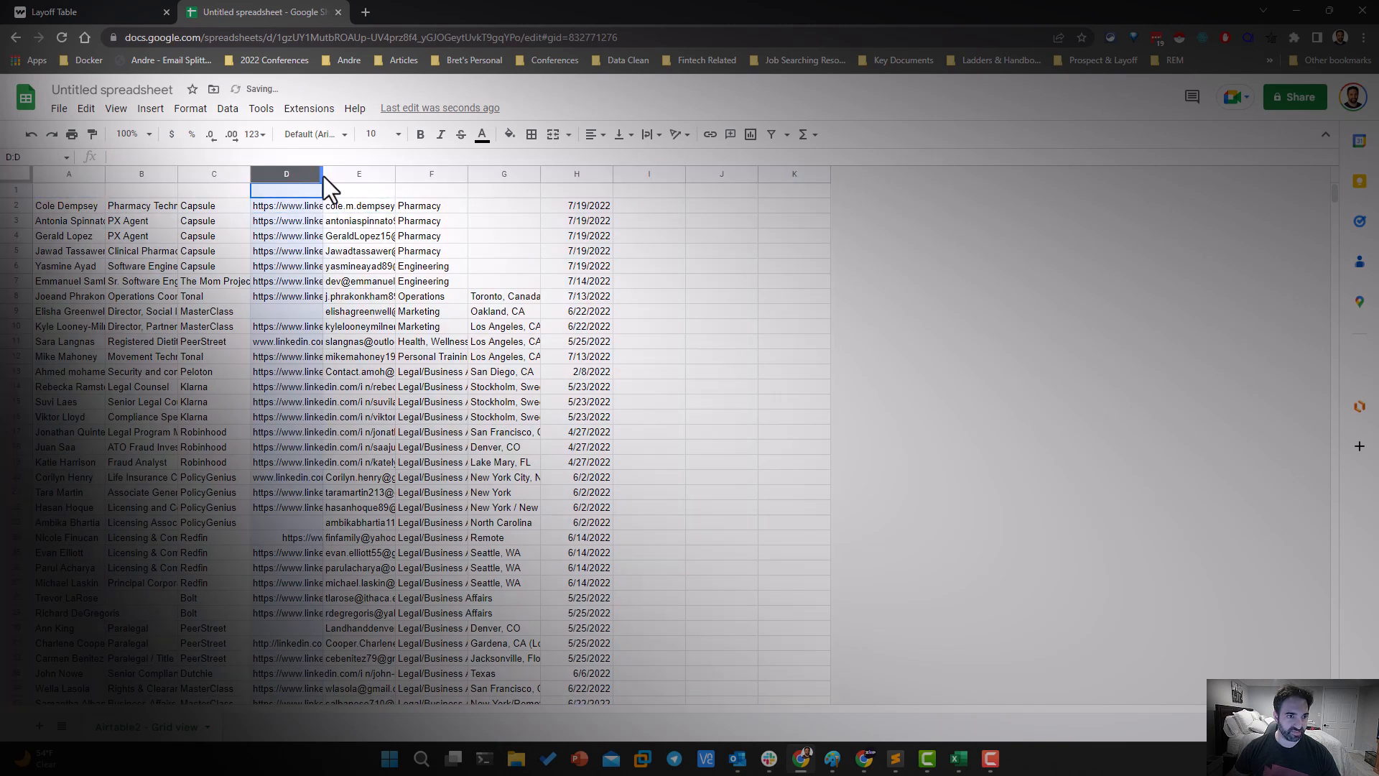
pyautogui.moveTo(322, 175); pyautogui.dragTo(460, 184)
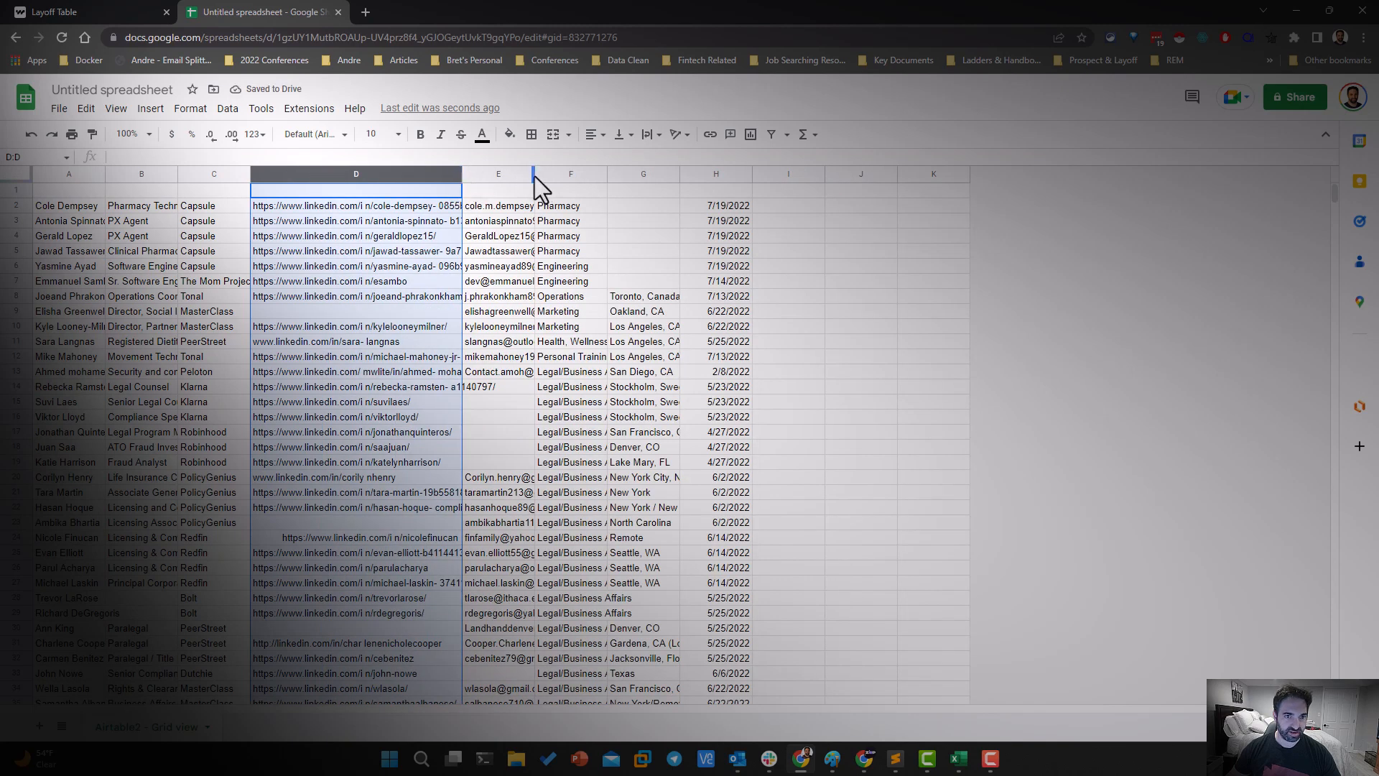
pyautogui.moveTo(535, 175); pyautogui.dragTo(722, 192)
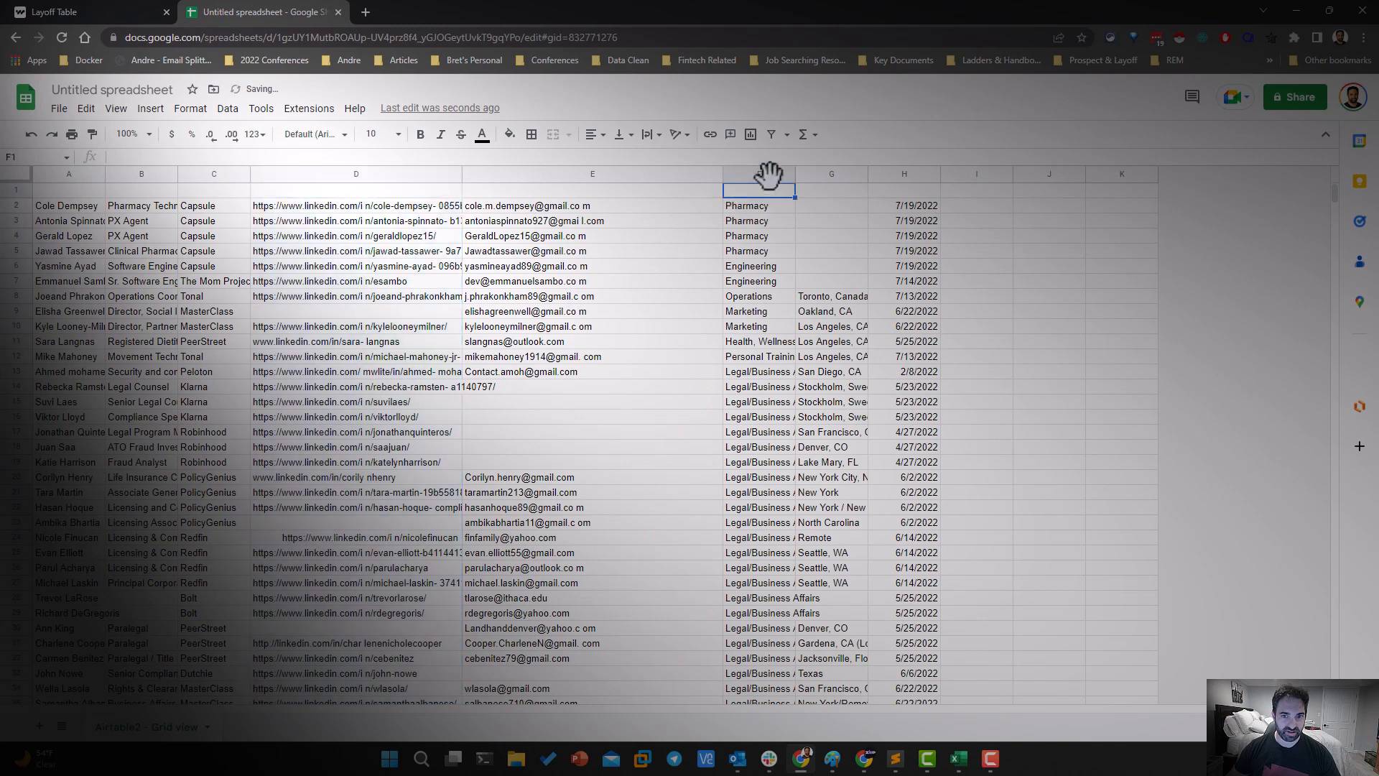
# Examine the candidate rows down to the last entry of the list, including the blank cells along the way
pyautogui.click(820, 294)
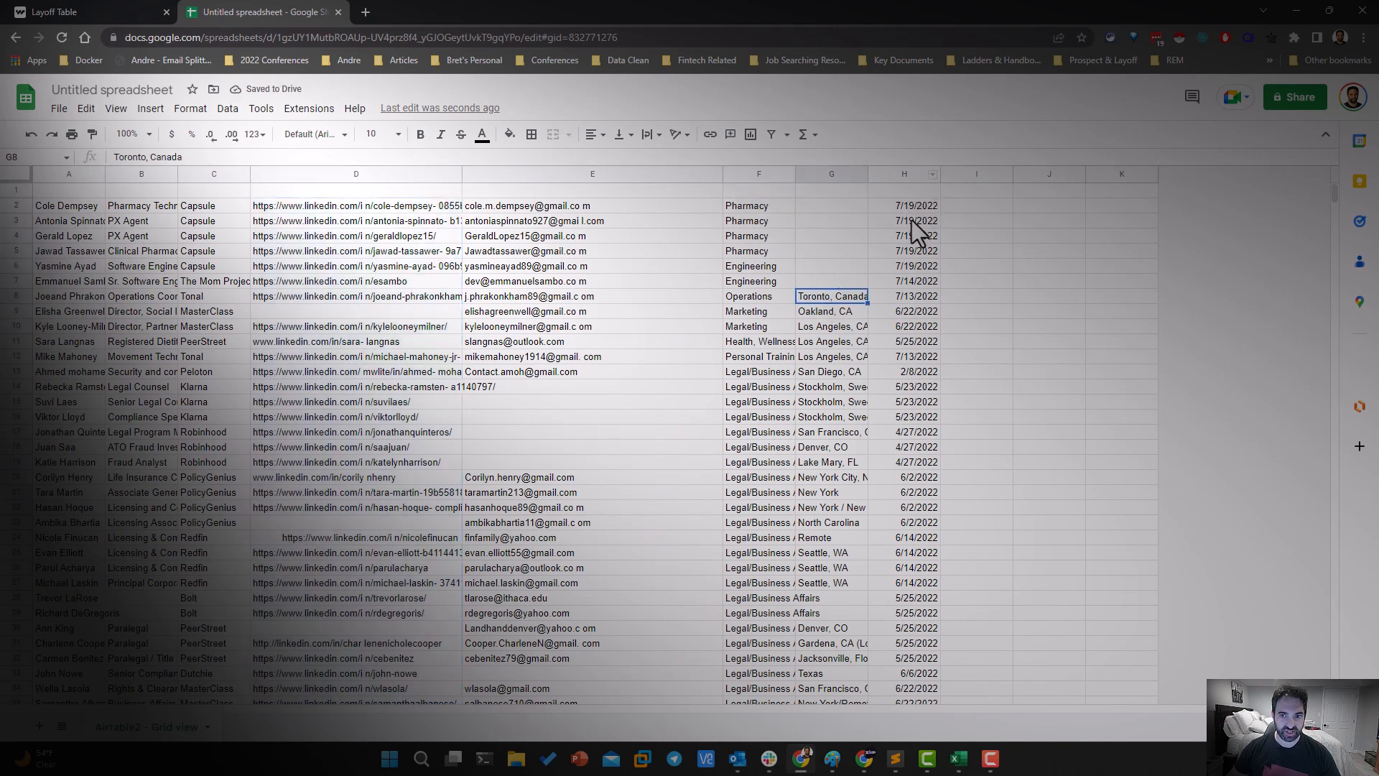
pyautogui.scroll(-3, 91, 349)
pyautogui.click(87, 347)
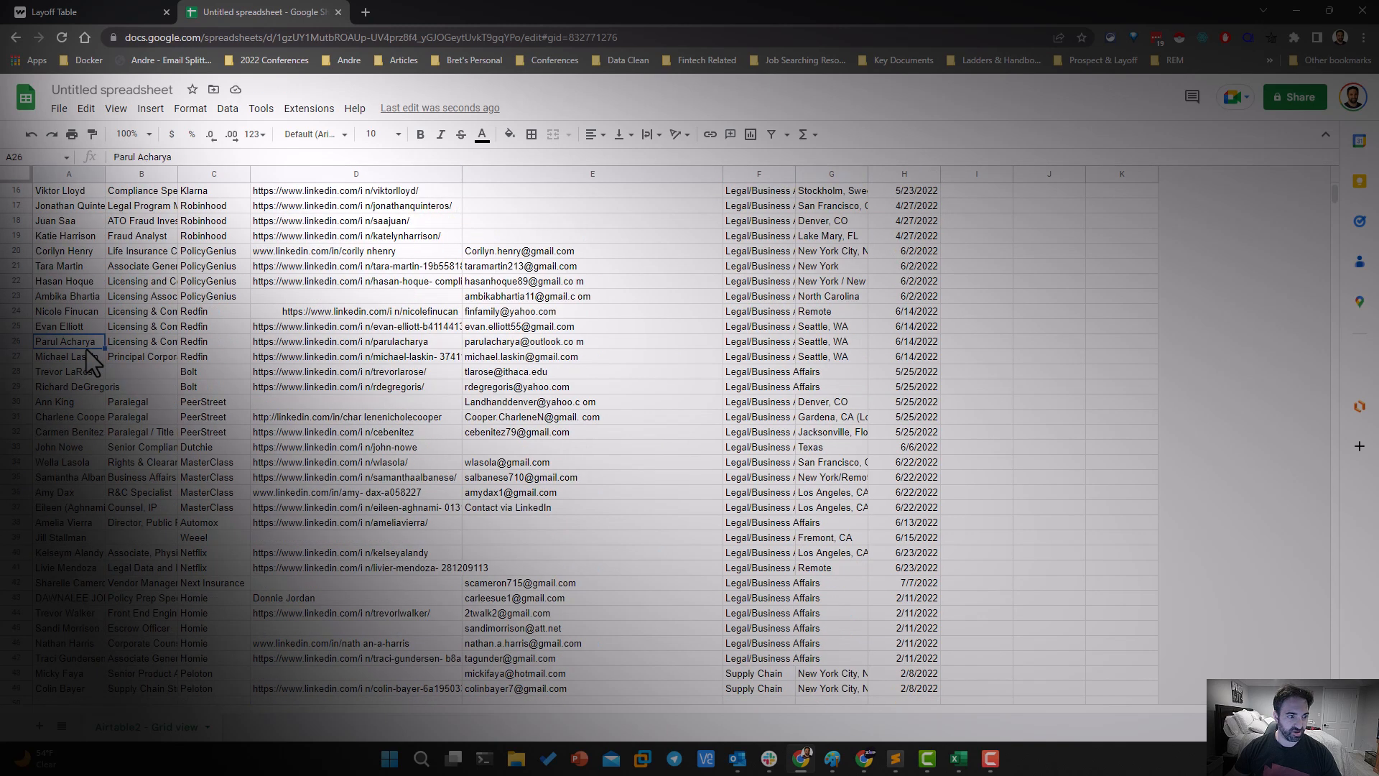
pyautogui.hotkey('ctrl', 'Down')
pyautogui.hotkey('ctrl', 'Down')
pyautogui.hotkey('ctrl', 'Right')
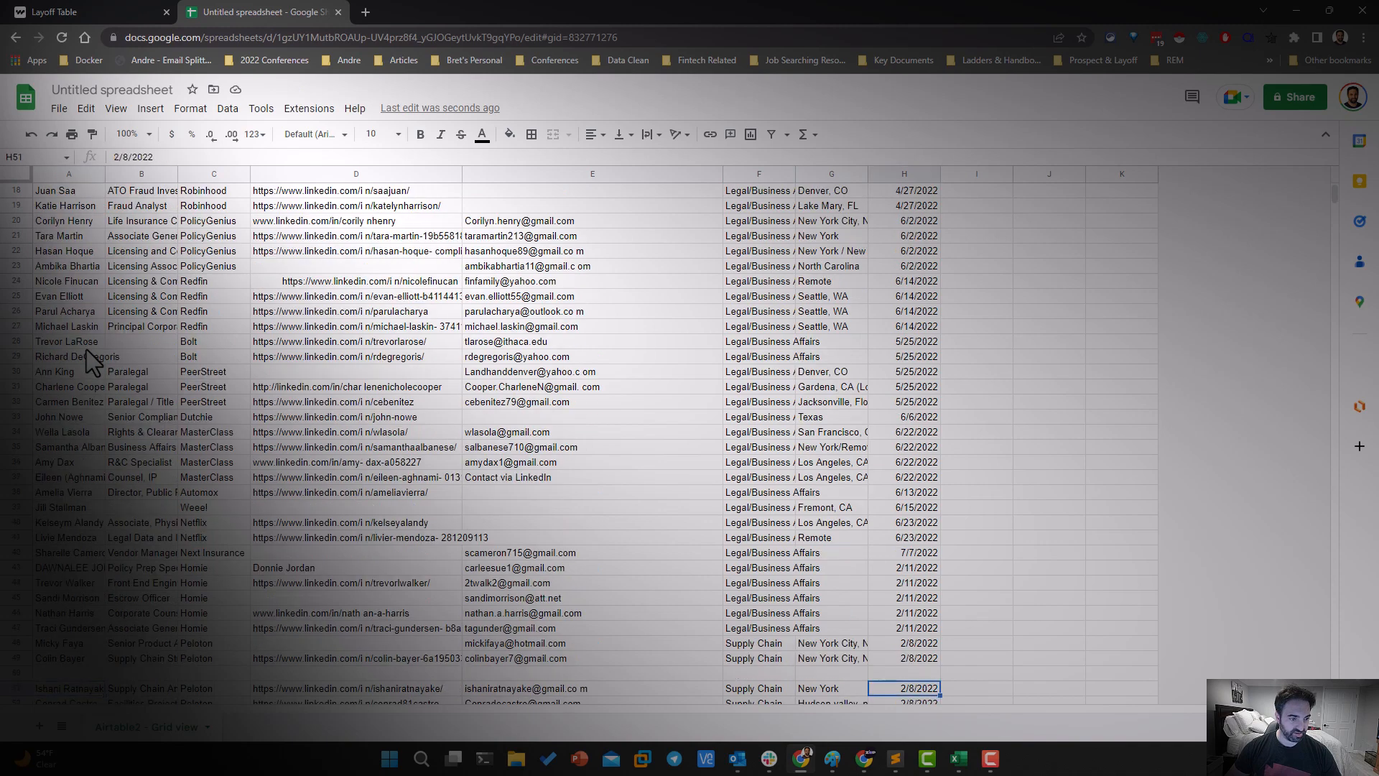
pyautogui.press('Left')
pyautogui.press('Left')
pyautogui.press('Left')
pyautogui.press('Left')
pyautogui.press('Left')
pyautogui.press('Left')
pyautogui.press('Left')
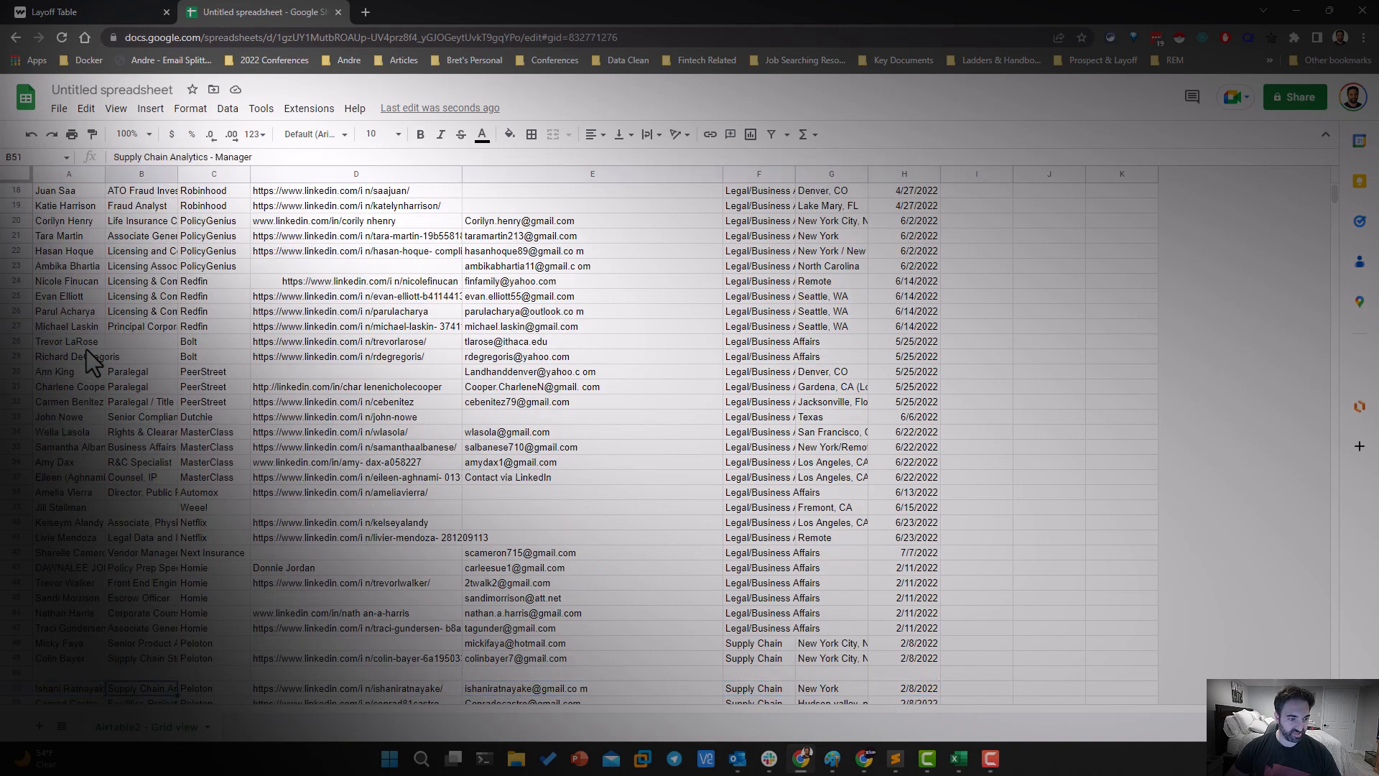
pyautogui.hotkey('ctrl', 'Down')
pyautogui.hotkey('ctrl', 'Down')
pyautogui.hotkey('ctrl', 'Down')
pyautogui.hotkey('ctrl', 'Down')
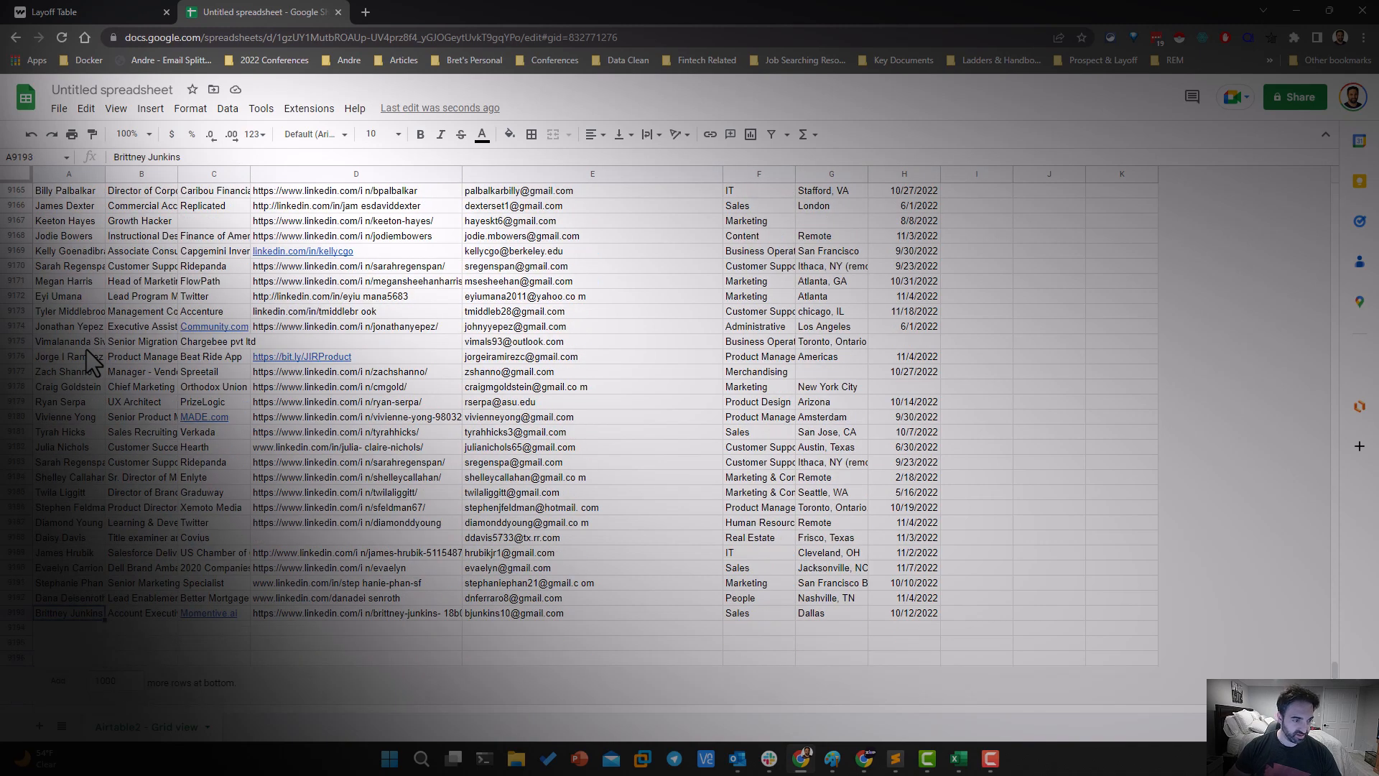
pyautogui.press('Up')
pyautogui.press('Up')
pyautogui.press('Up')
pyautogui.press('Up')
pyautogui.press('Up')
pyautogui.press('Up')
pyautogui.press('Up')
pyautogui.press('Up')
pyautogui.press('Up')
pyautogui.press('Up')
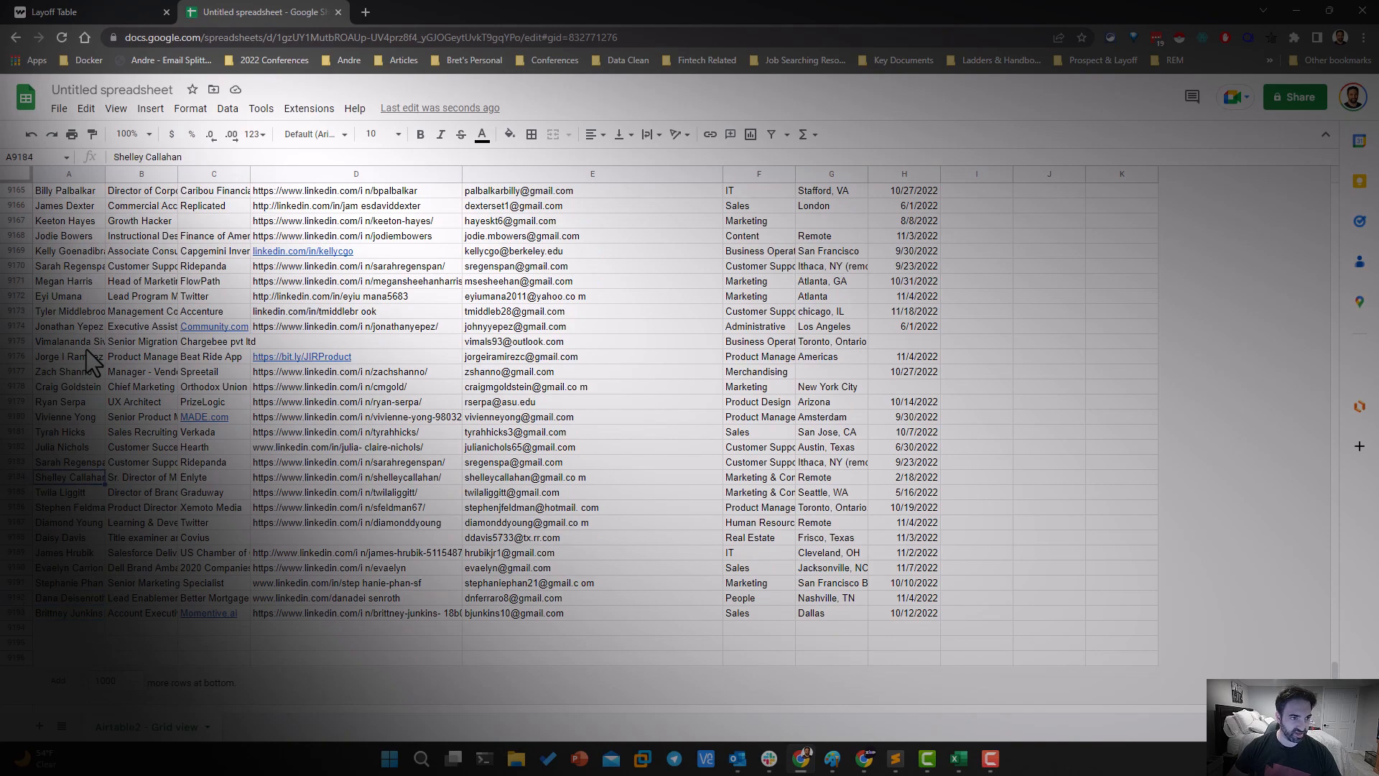
# Select the whole sheet and give all rows one uniform, slightly taller height
pyautogui.scroll(15, 83, 374)
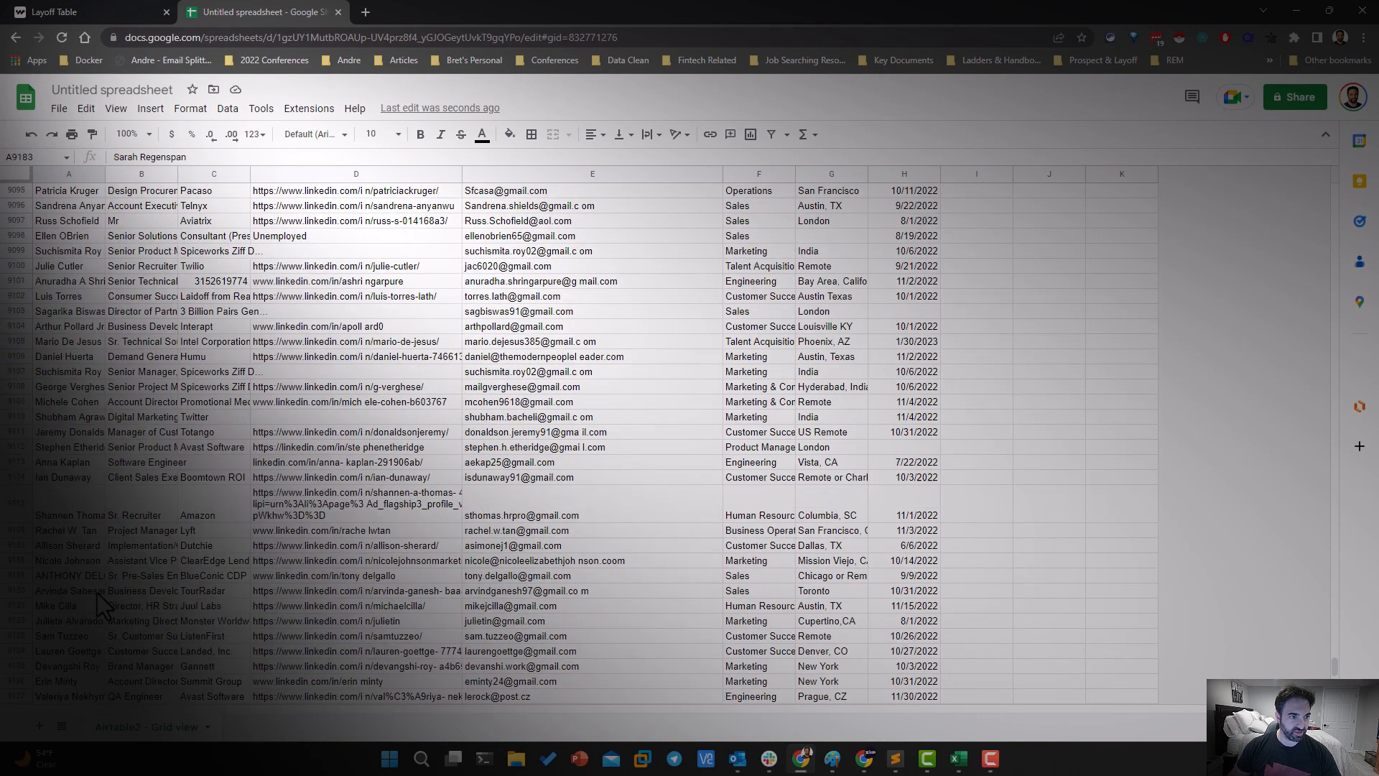
pyautogui.click(230, 512)
pyautogui.click(80, 502)
pyautogui.click(15, 174)
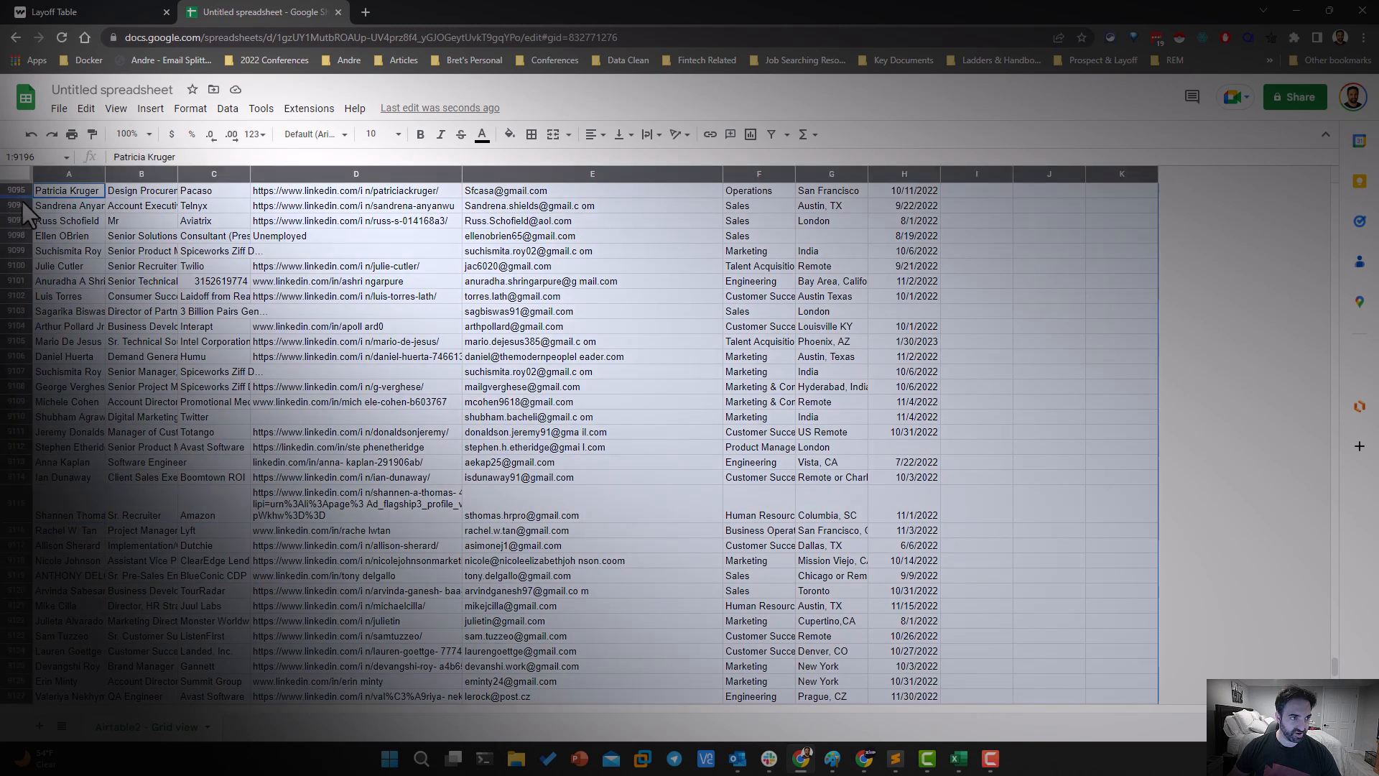
pyautogui.moveTo(21, 197); pyautogui.dragTo(22, 208)
# Examine the resized rows near the end of the list for missing details and for stray spaces in the links and email addresses
pyautogui.scroll(-20, 109, 303)
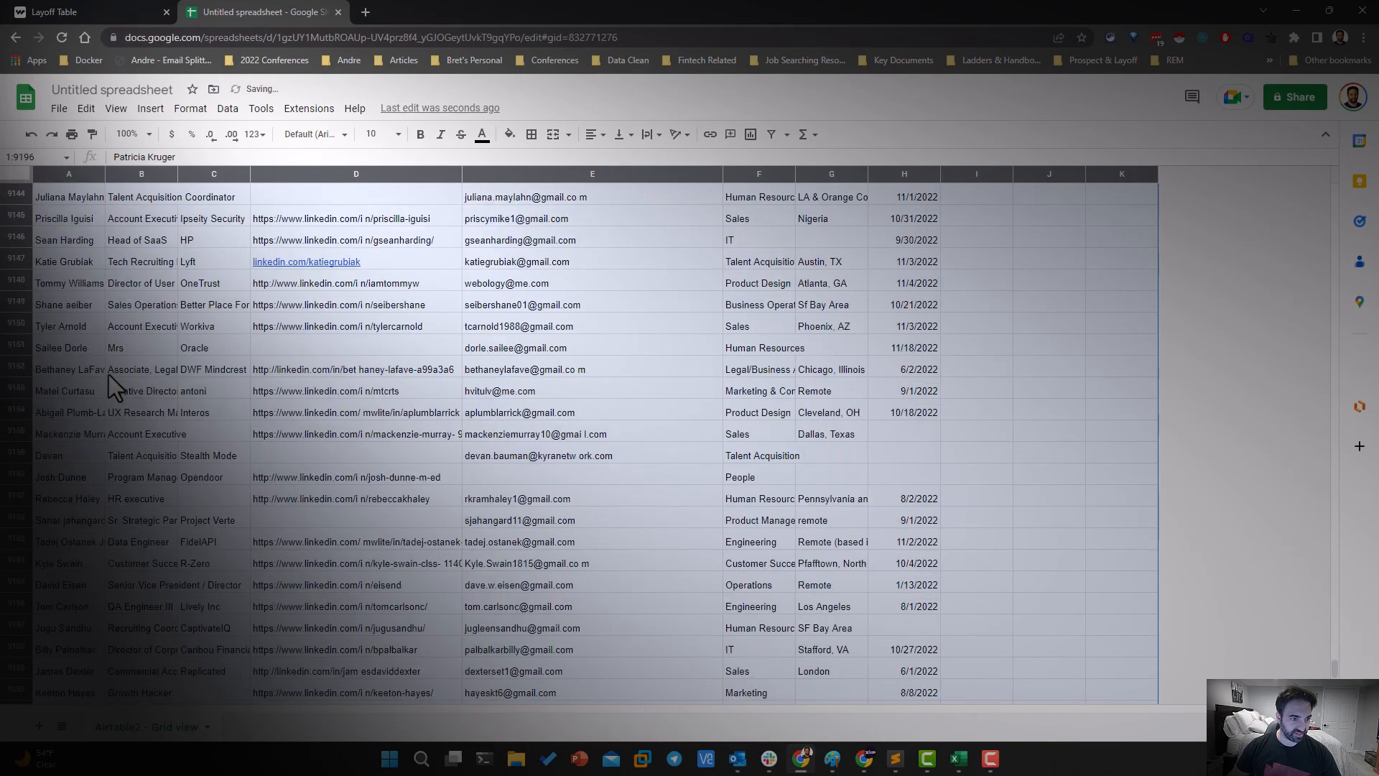
pyautogui.scroll(20, 118, 374)
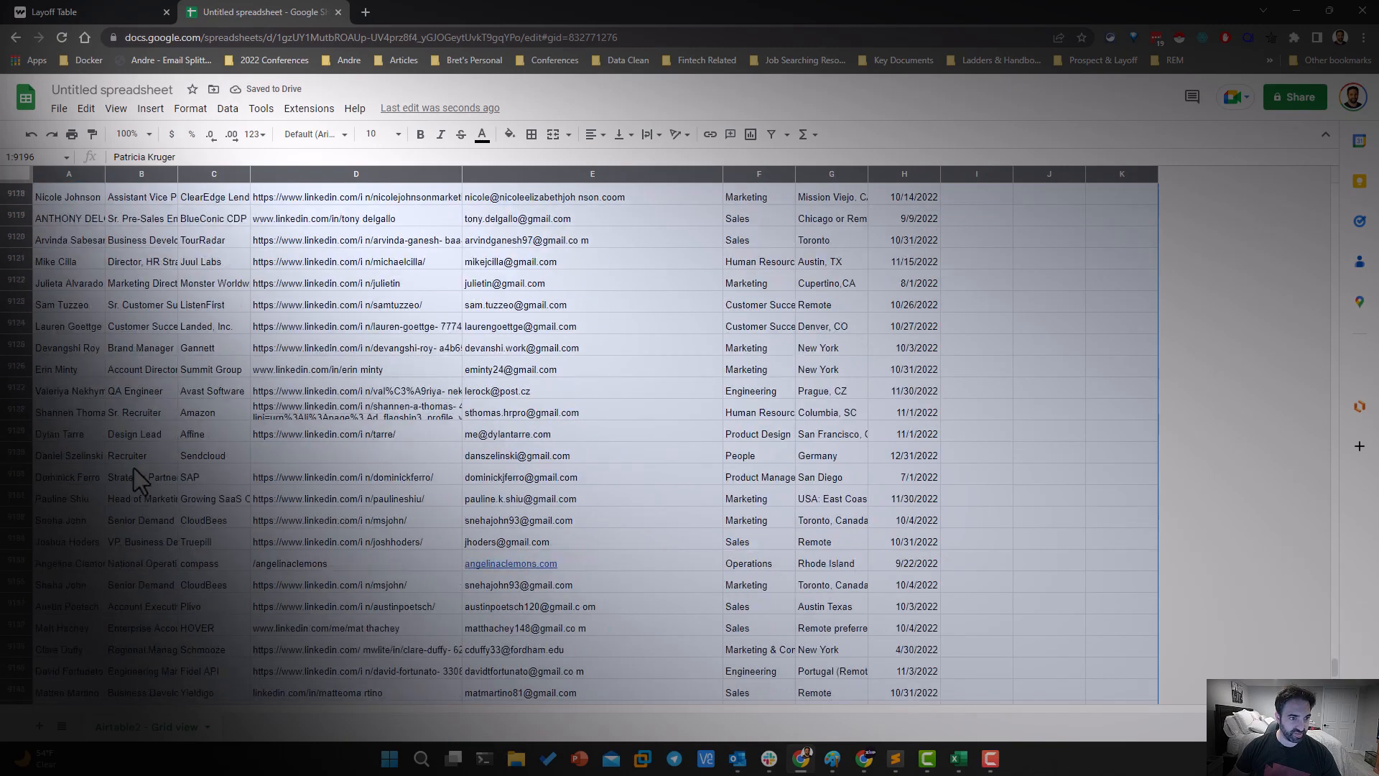
pyautogui.scroll(7, 140, 516)
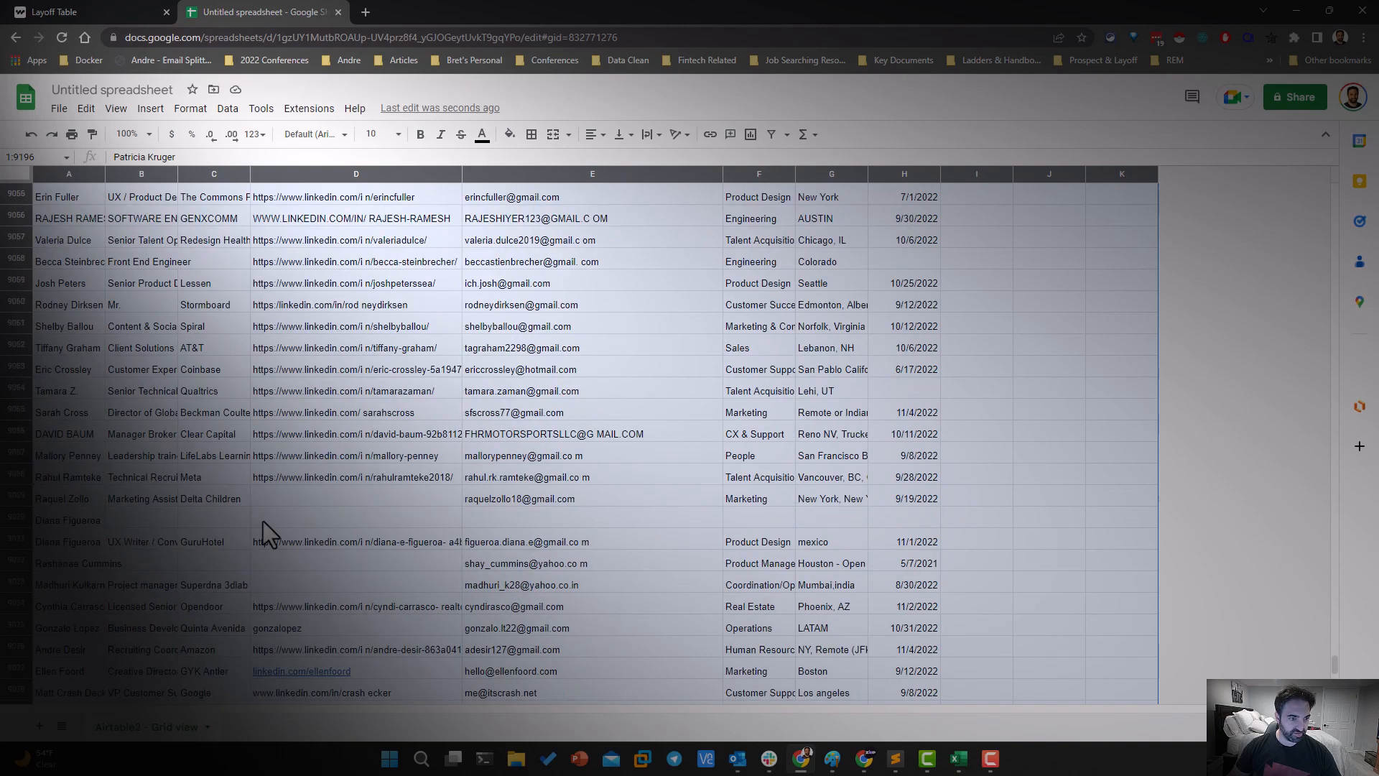
pyautogui.click(309, 519)
pyautogui.click(346, 495)
pyautogui.click(169, 519)
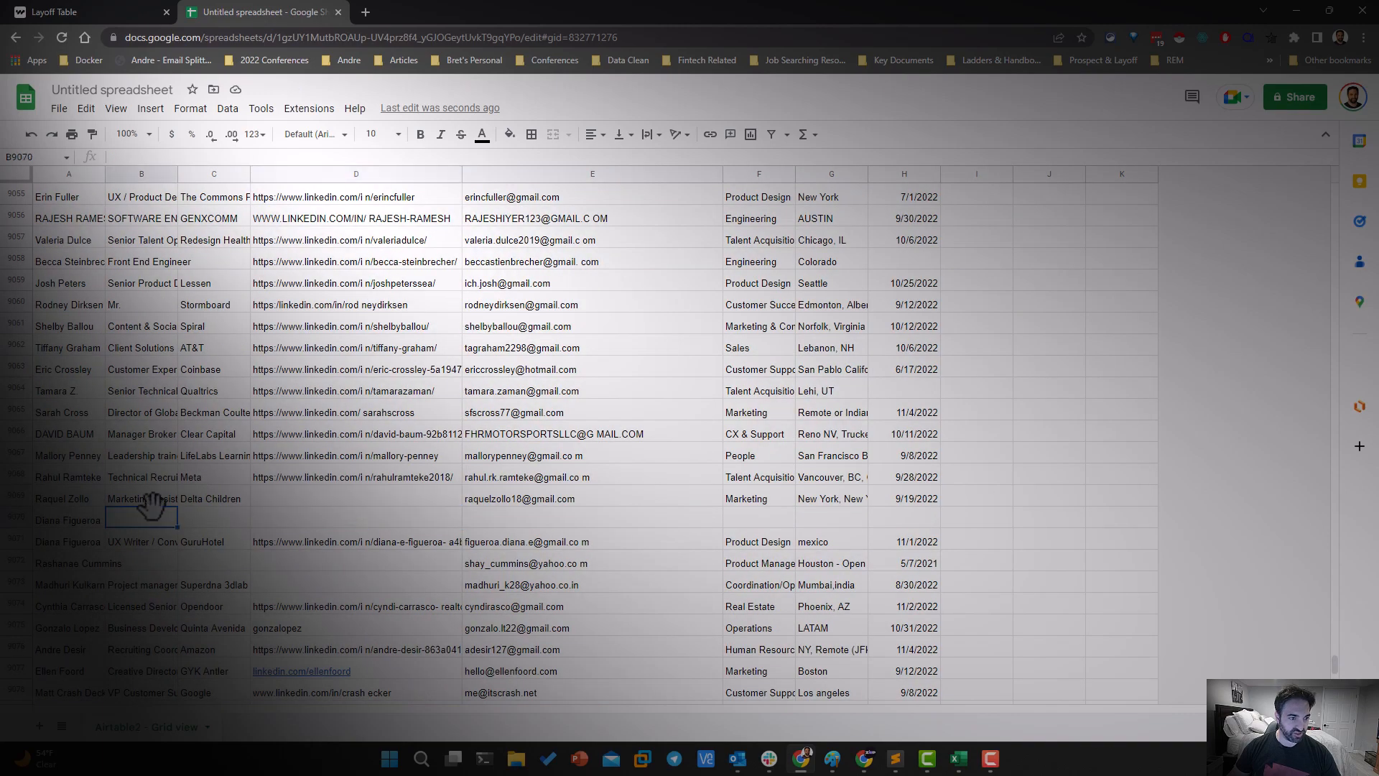
pyautogui.scroll(20, 201, 514)
pyautogui.scroll(20, 200, 518)
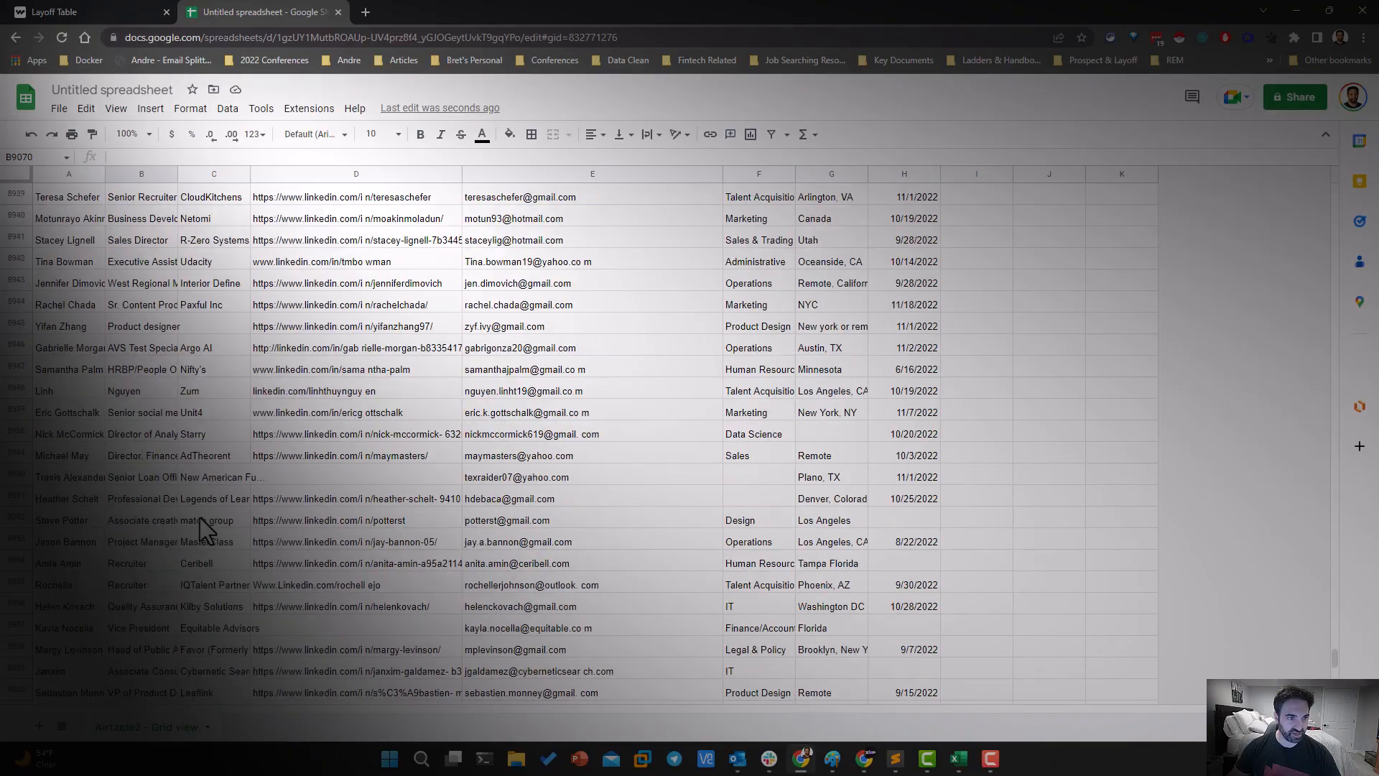
pyautogui.scroll(10, 144, 612)
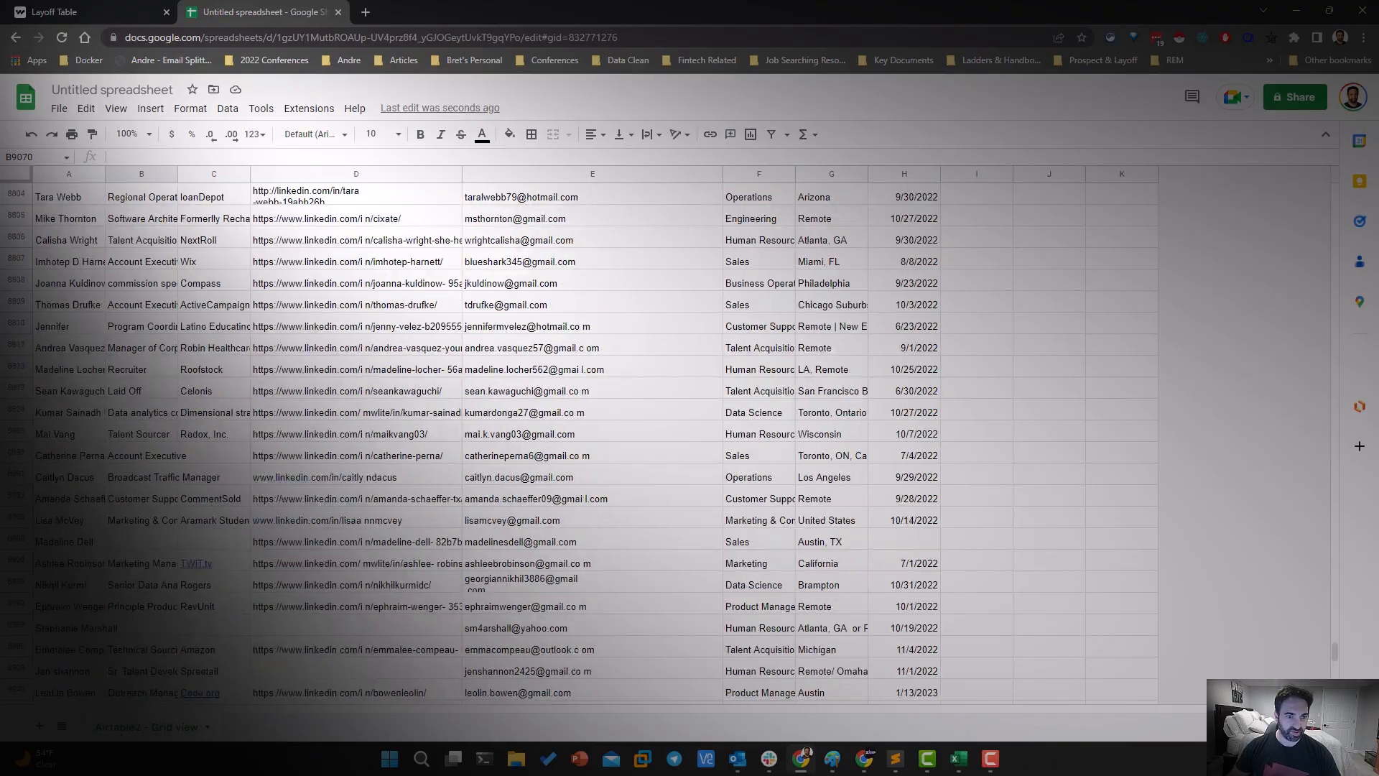
pyautogui.click(653, 509)
pyautogui.scroll(20, 655, 504)
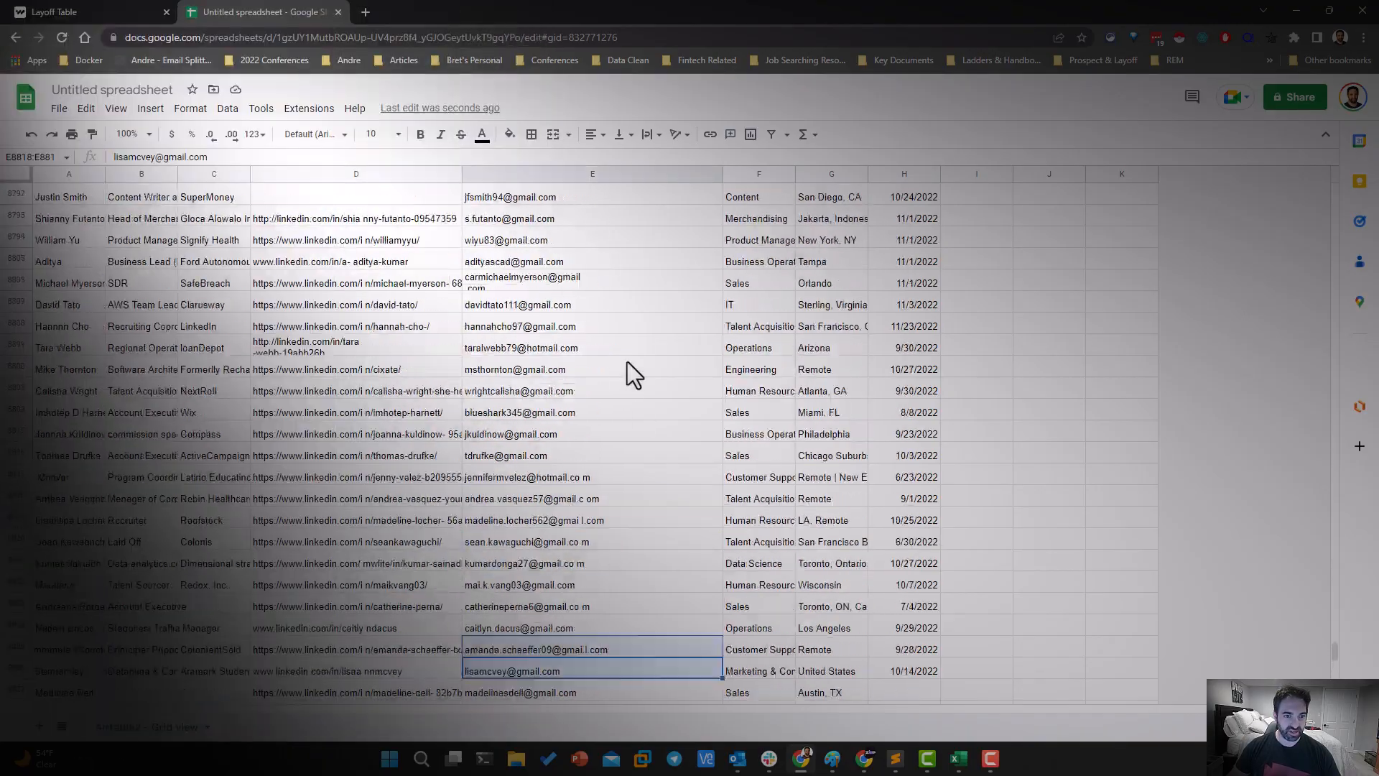
pyautogui.scroll(20, 317, 286)
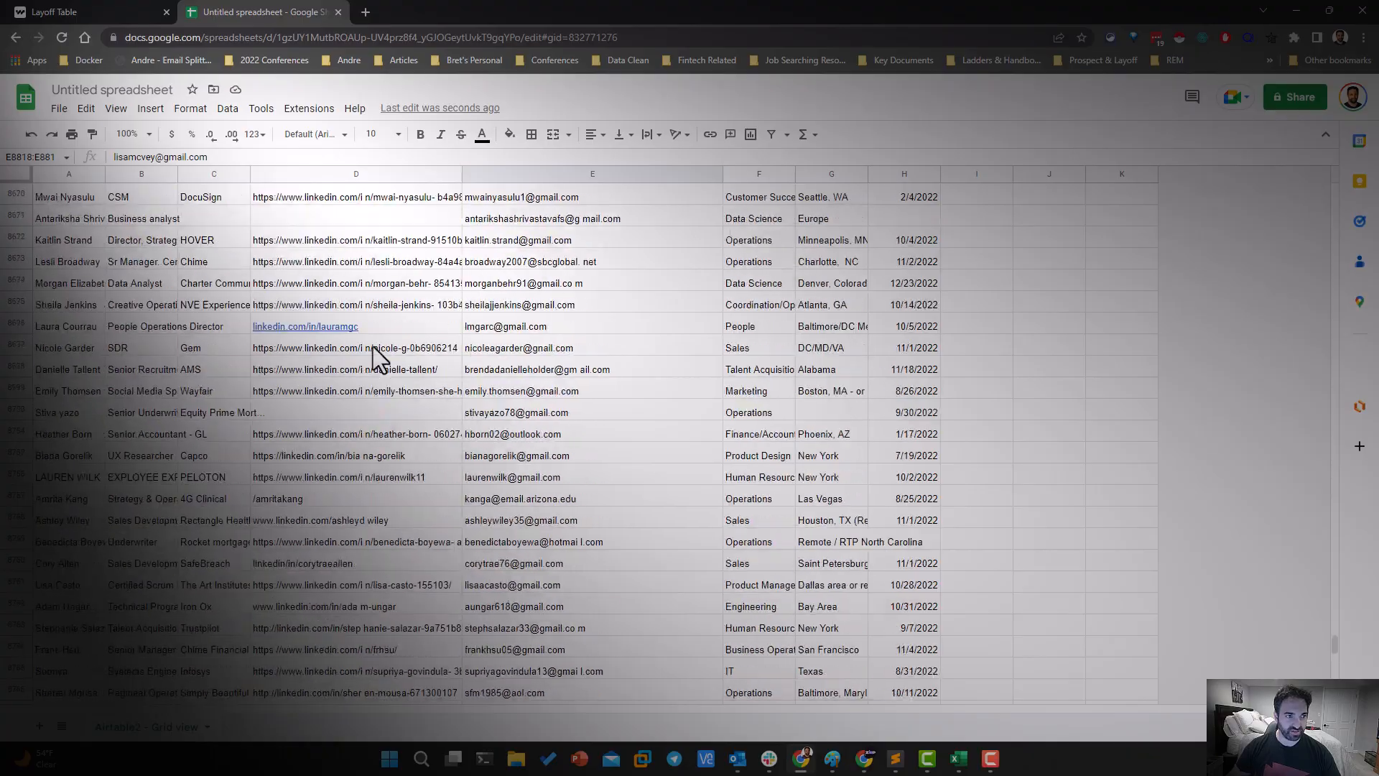
pyautogui.scroll(20, 537, 503)
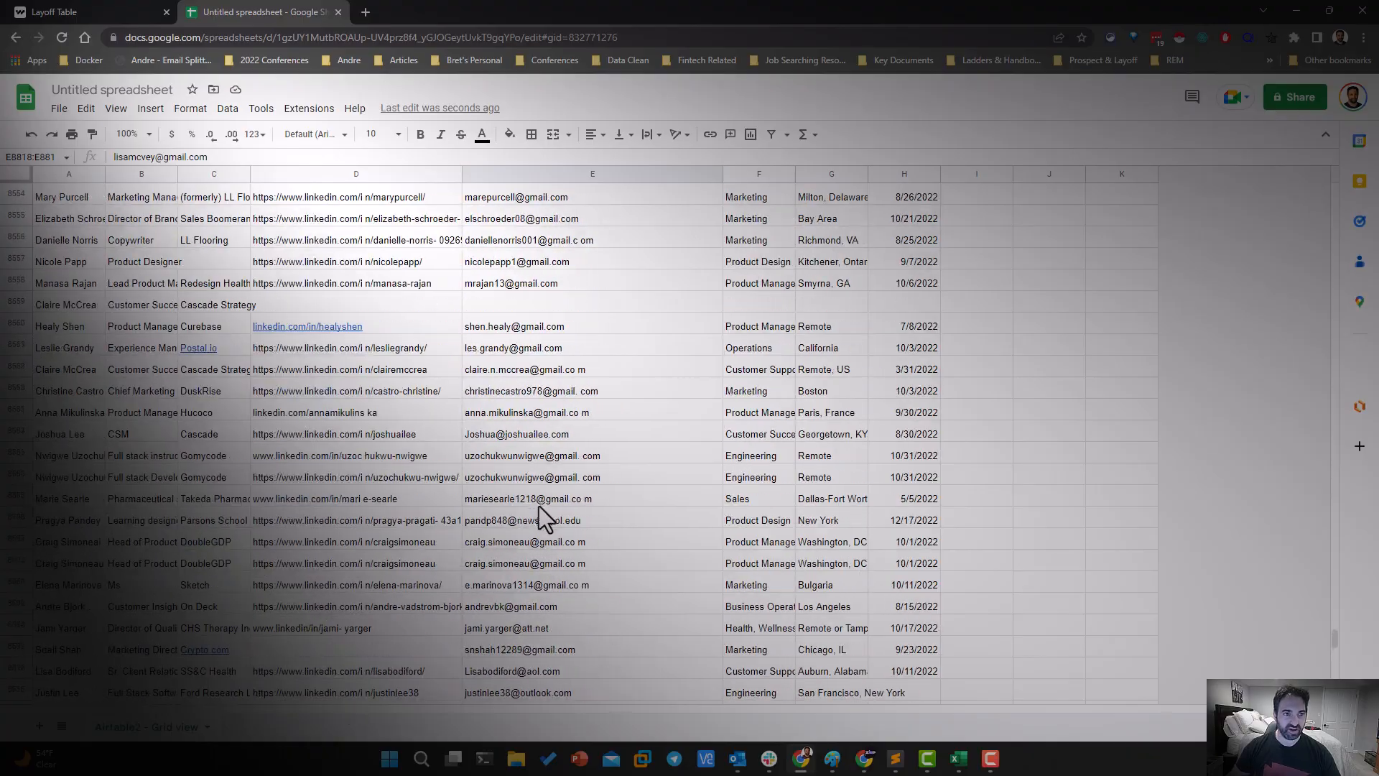
# Examine the LinkedIn URL and email columns upward from the list's end through the MX, Stripe, Starry, Momentive.ai and DocuSign rows
pyautogui.scroll(20, 555, 396)
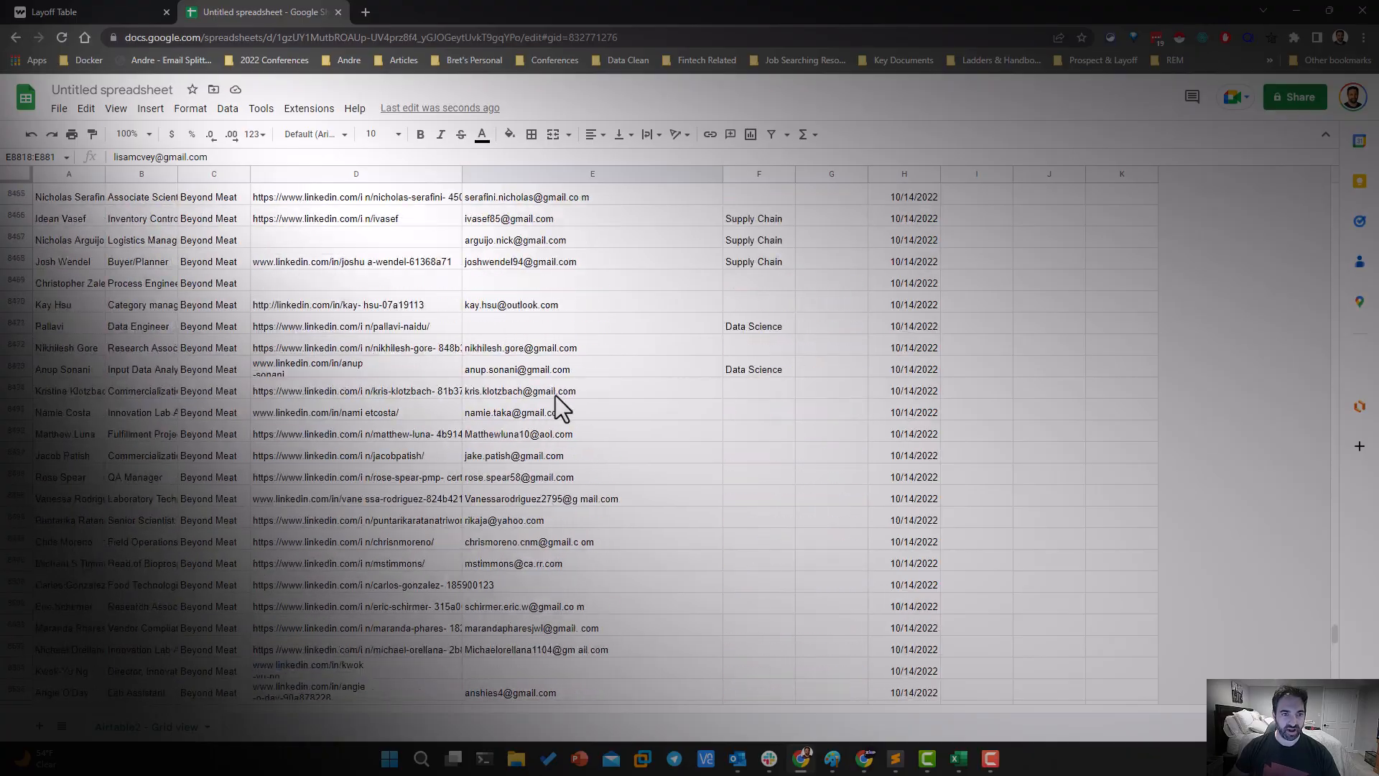
pyautogui.scroll(20, 554, 395)
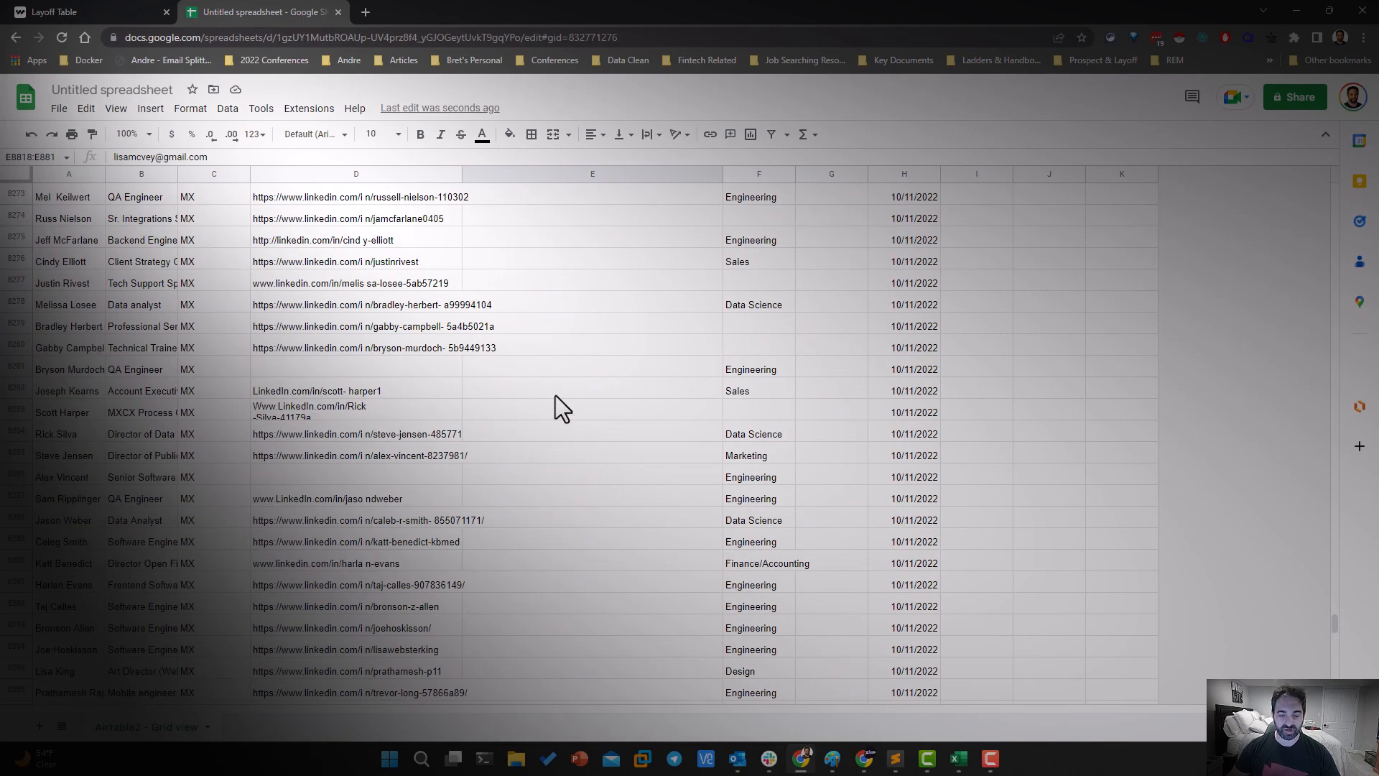
pyautogui.scroll(17, 555, 395)
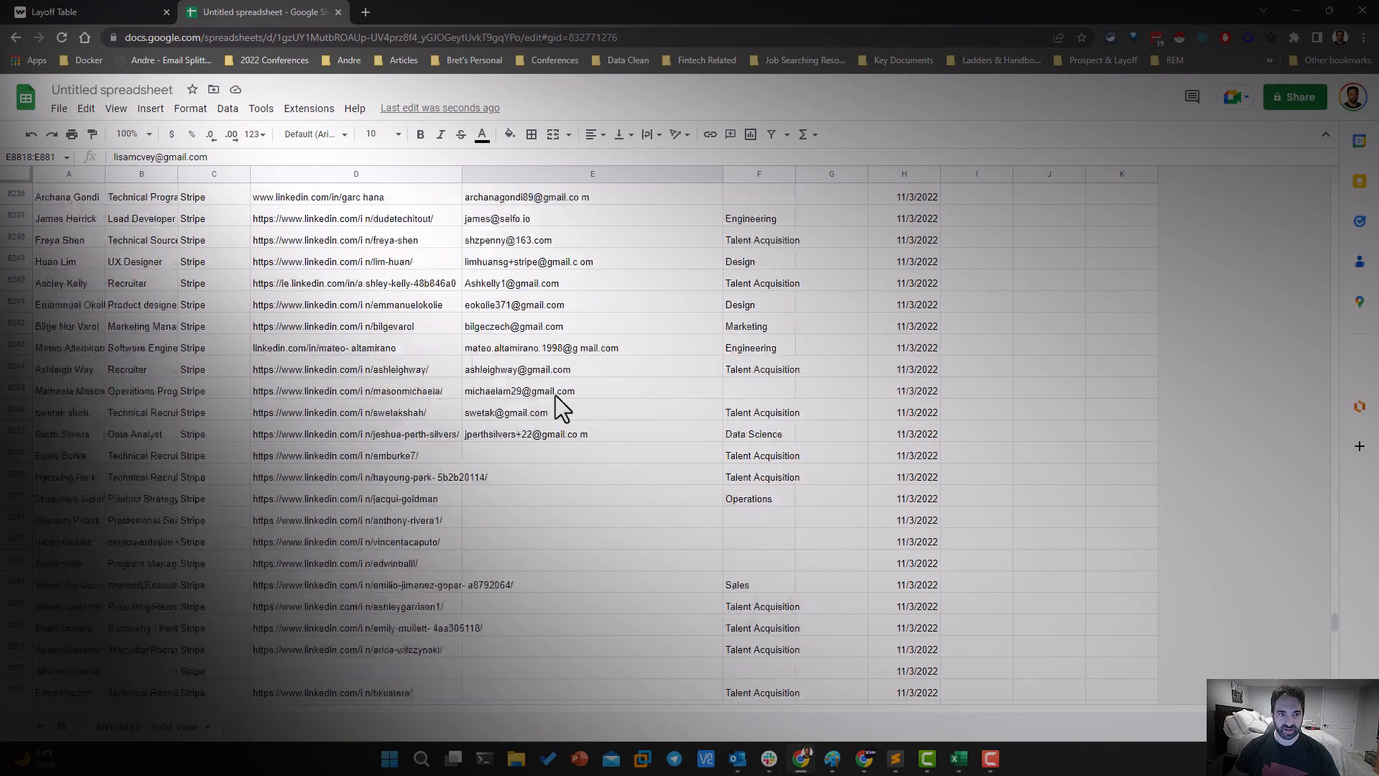
pyautogui.scroll(20, 550, 395)
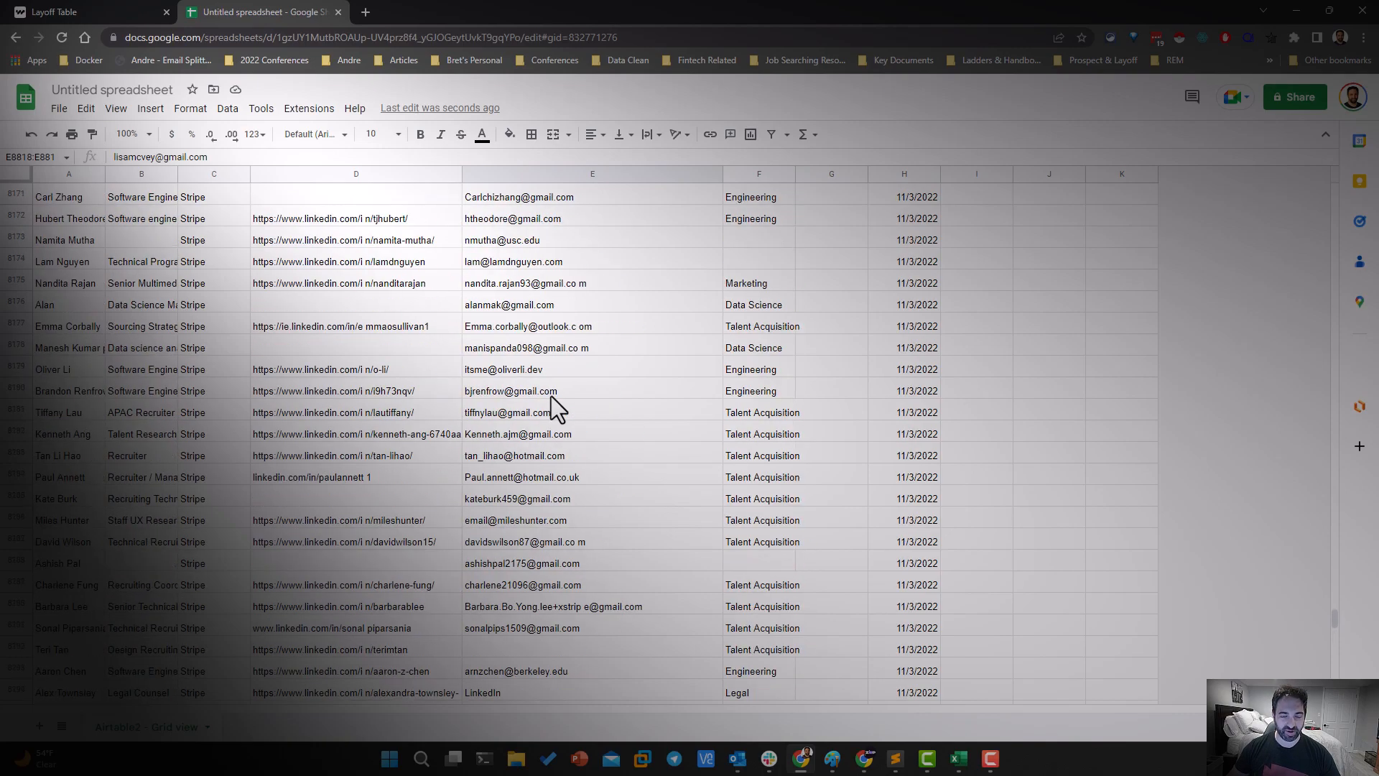
pyautogui.moveTo(511, 537)
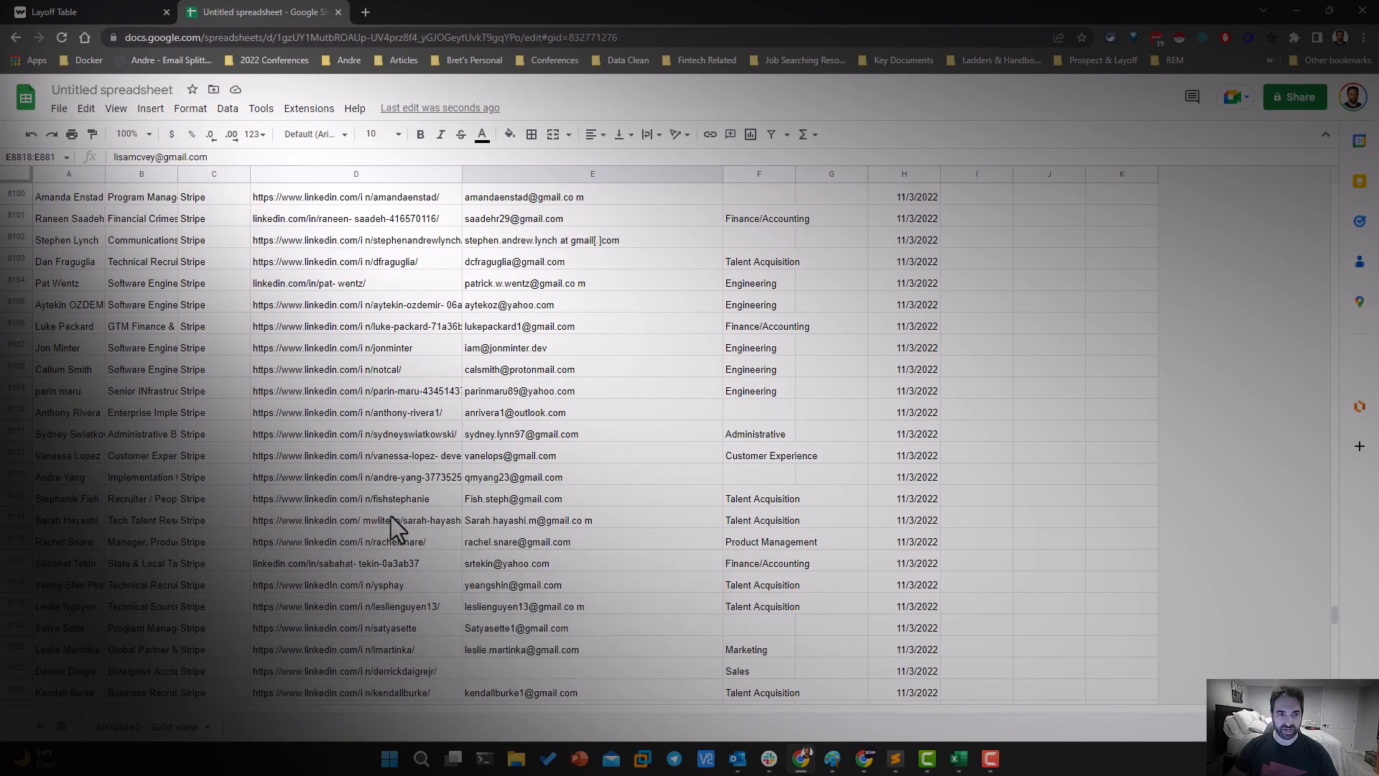
pyautogui.scroll(20, 420, 518)
pyautogui.scroll(20, 407, 558)
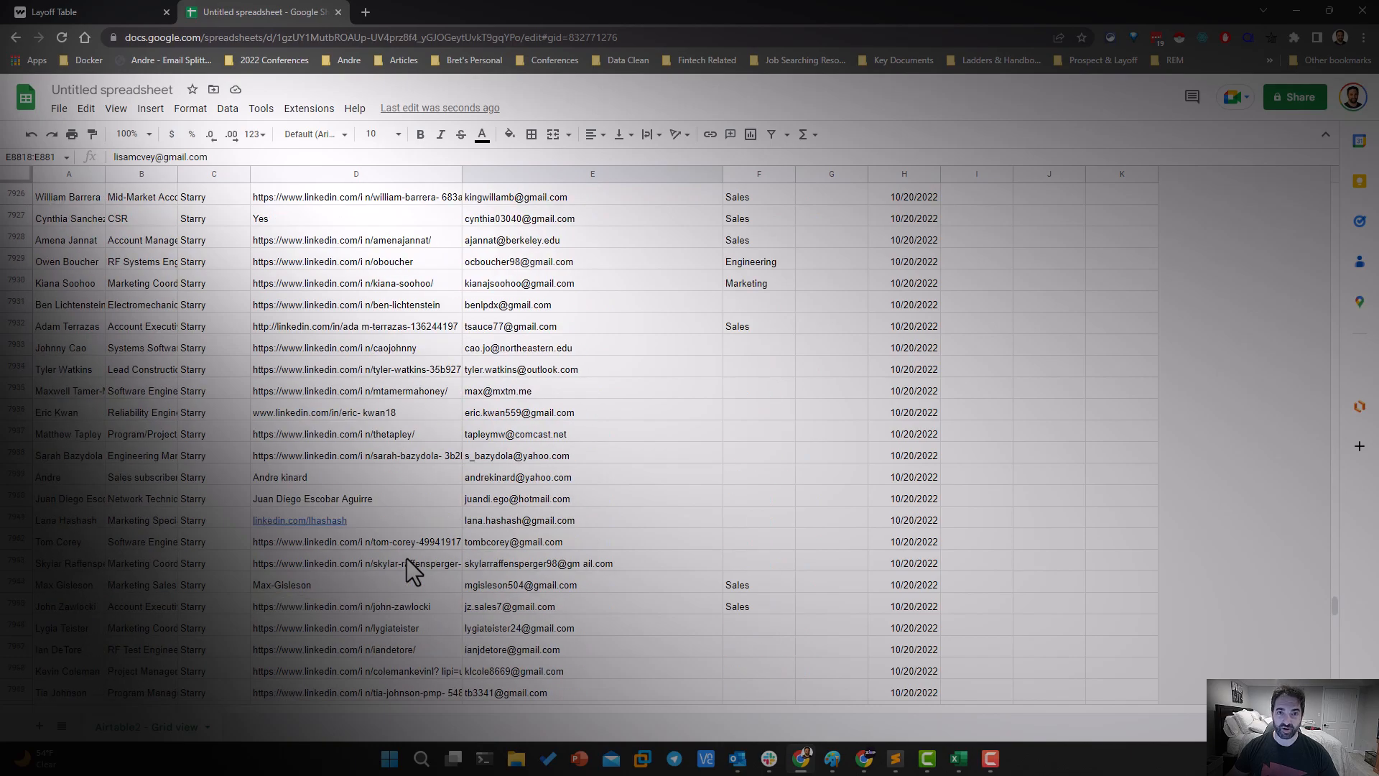
pyautogui.scroll(-1, 406, 558)
pyautogui.scroll(18, 379, 566)
pyautogui.scroll(20, 379, 566)
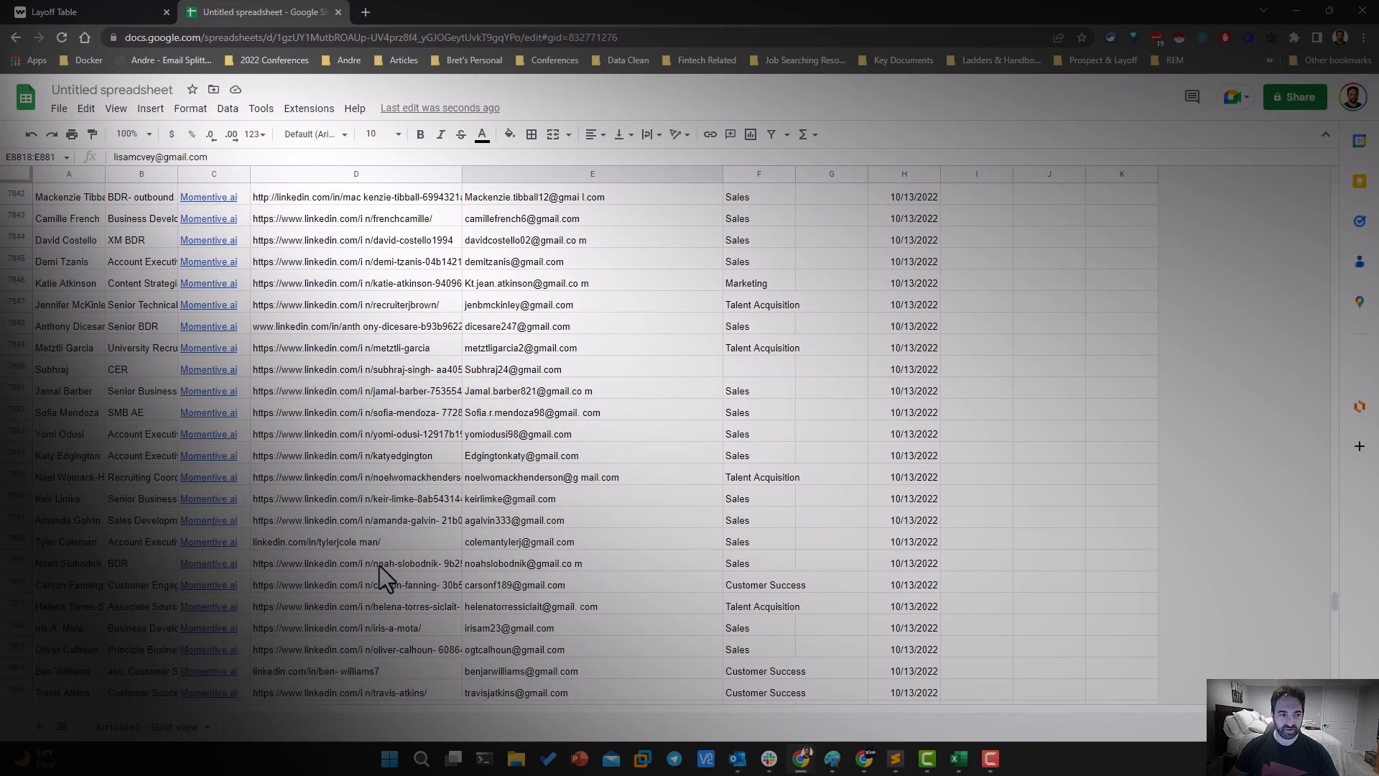
pyautogui.scroll(13, 379, 566)
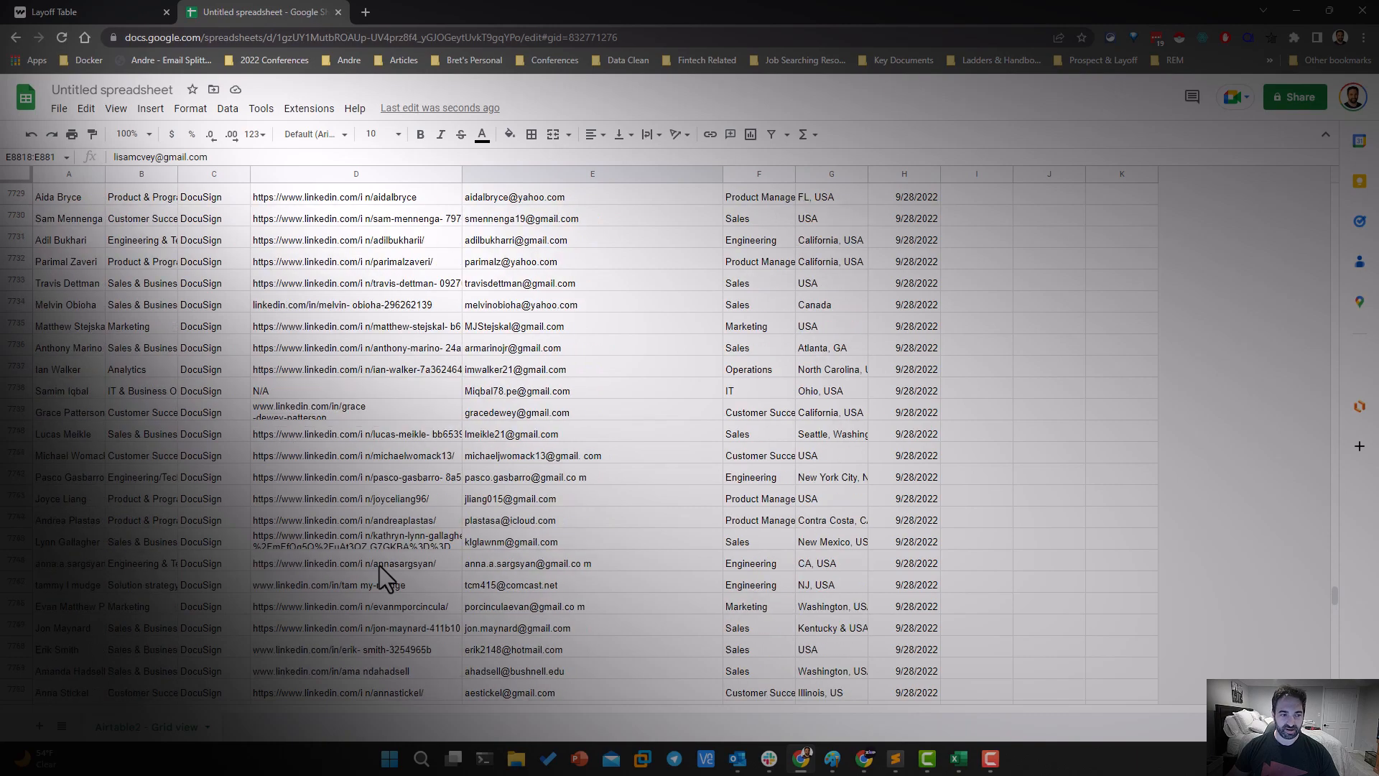
pyautogui.scroll(11, 379, 566)
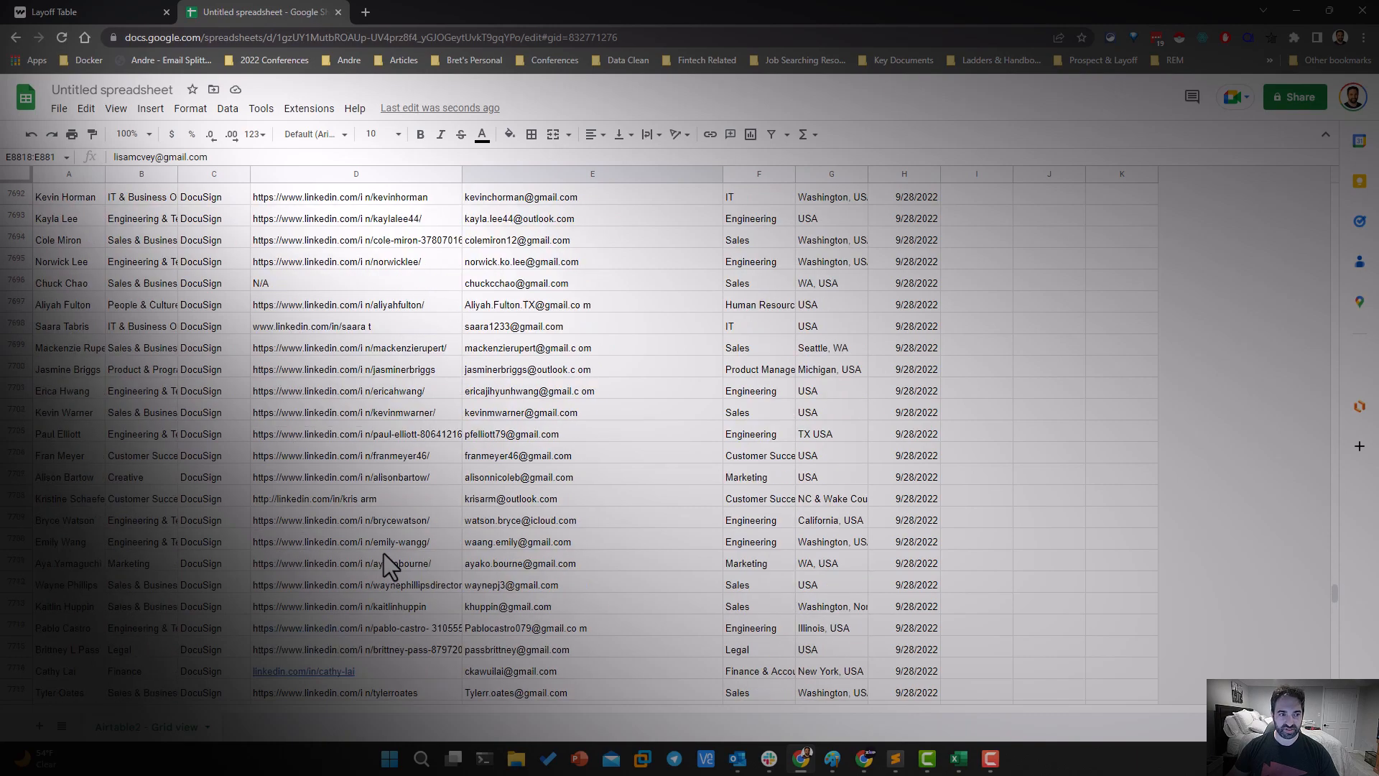